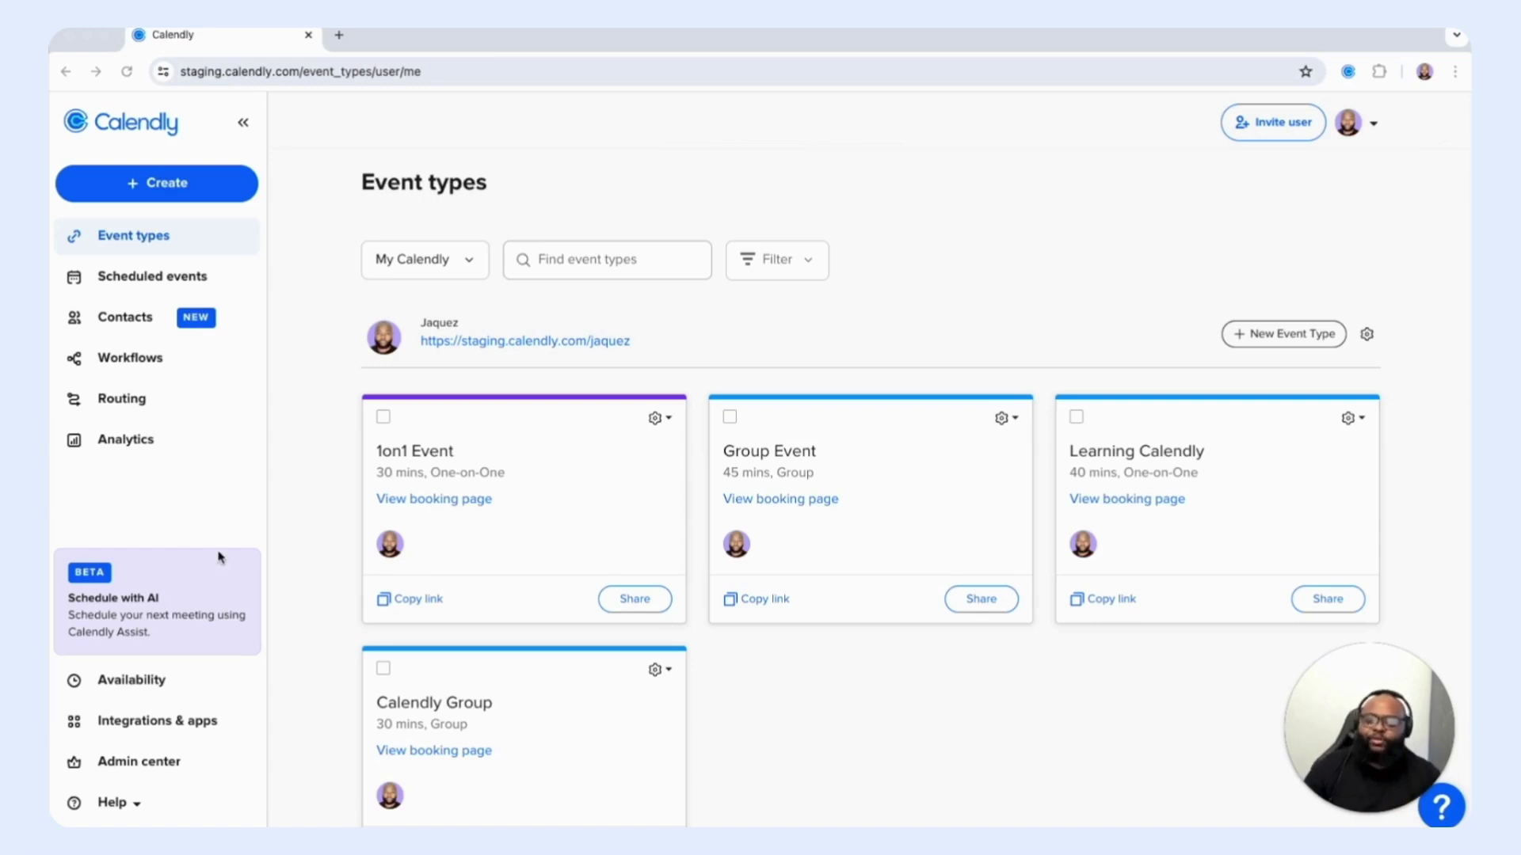
Switch from the Event types list to the Integrations & apps page in the sidebar
{"action": "left_click", "coordinate": [195, 722]}
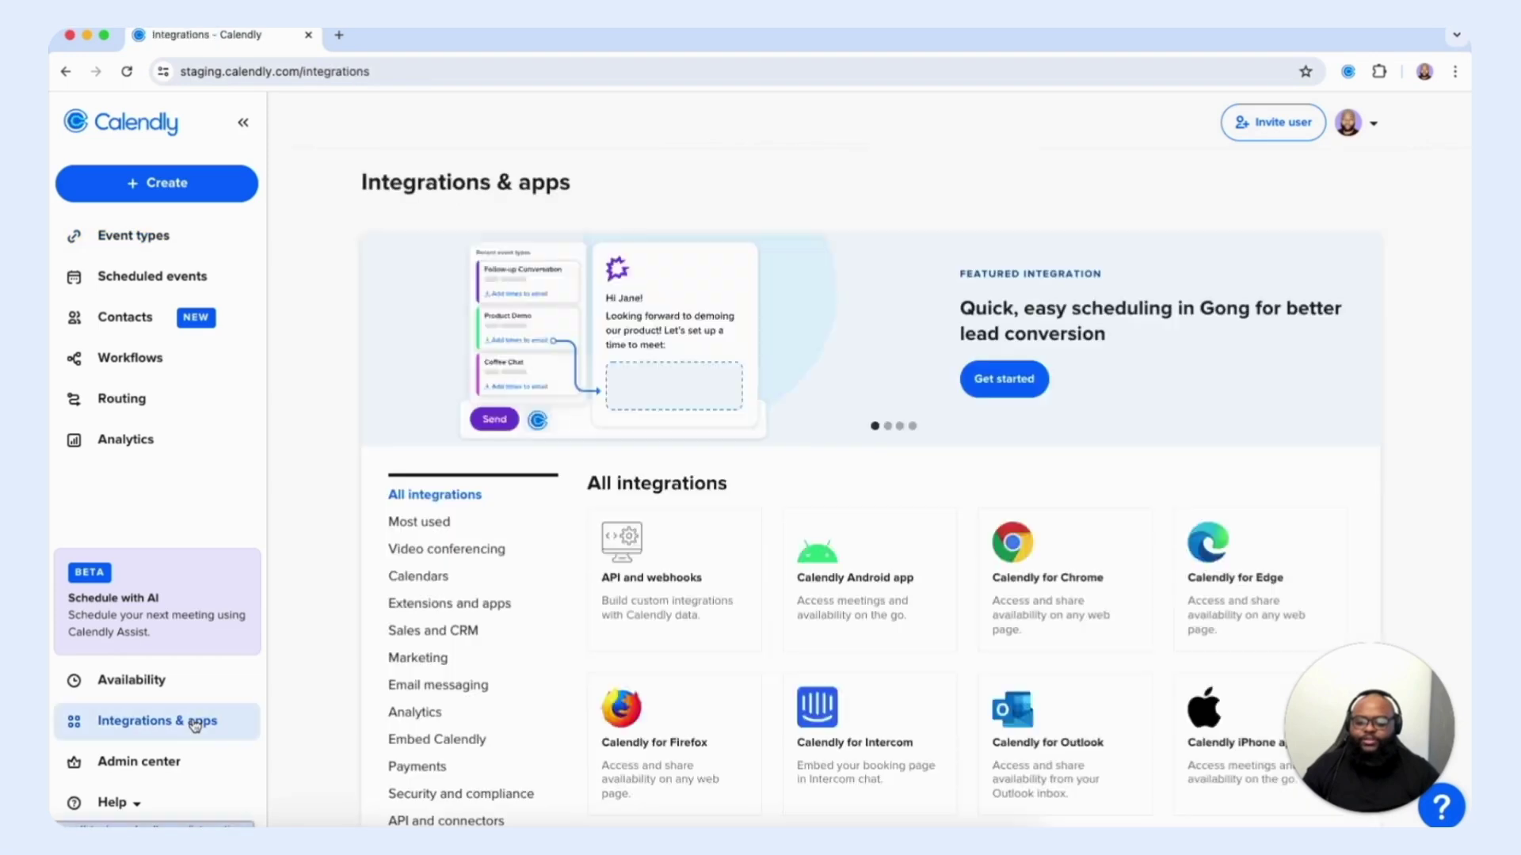
Filter integrations to the Sales and CRM category and view the Salesforce integration details
{"action": "left_click", "coordinate": [449, 633]}
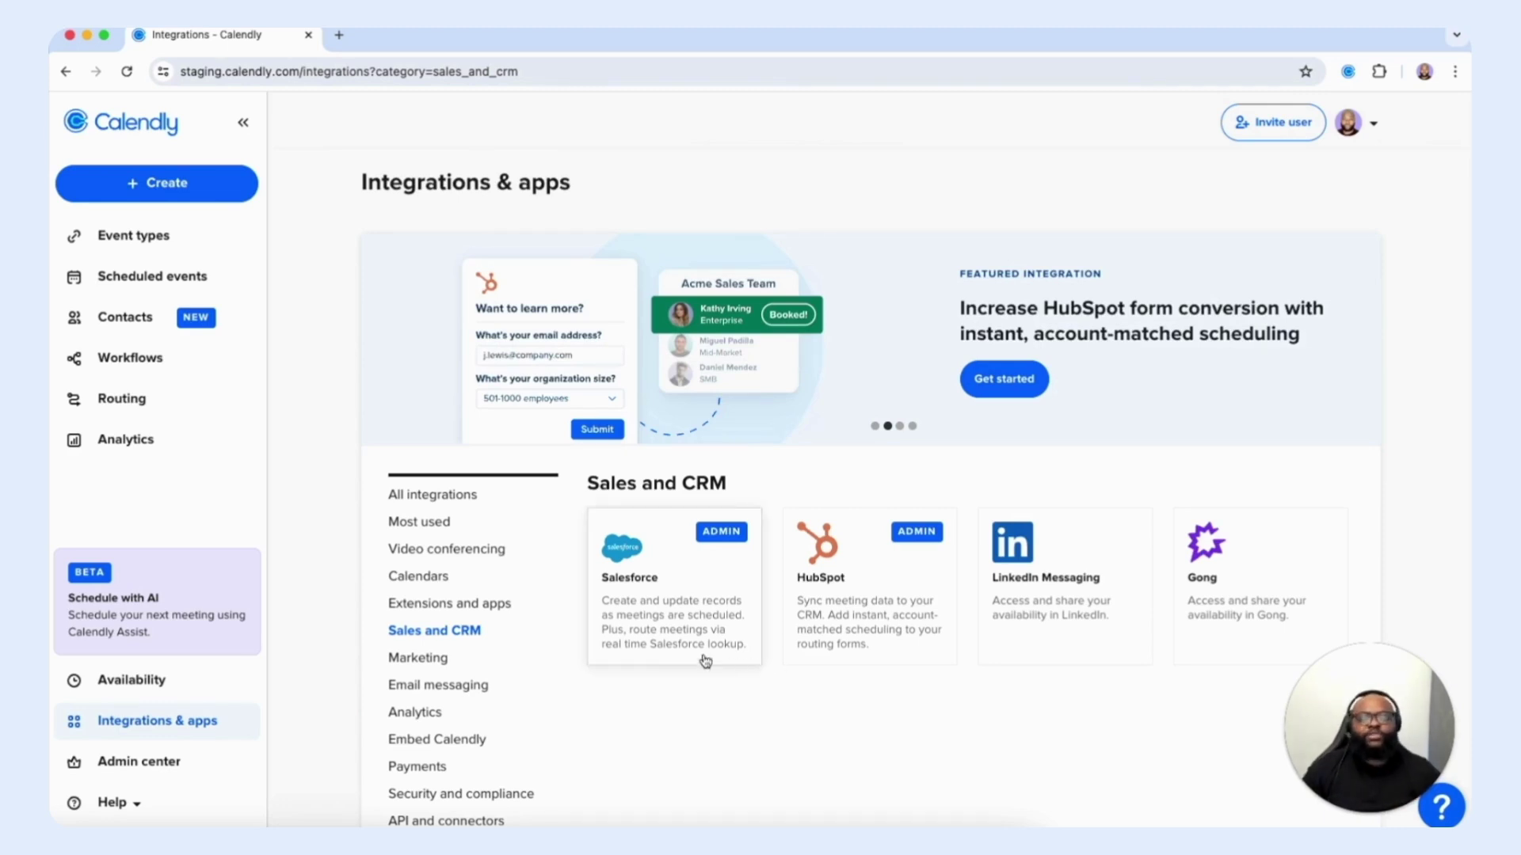
{"action": "left_click", "coordinate": [664, 641]}
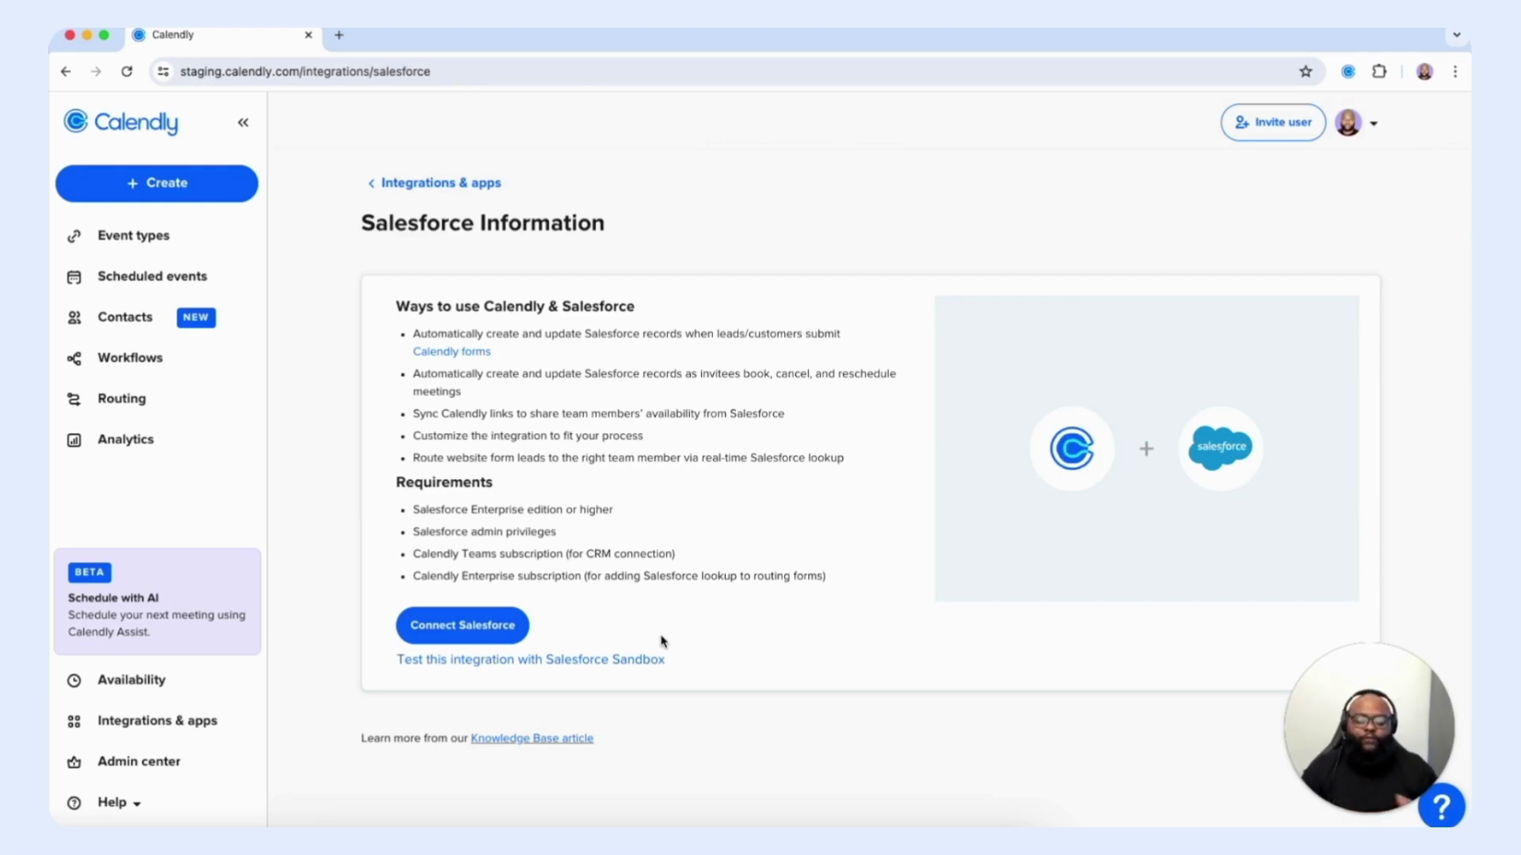
Go from the Salesforce Information page back to the Sales and CRM integrations list
{"action": "left_click", "coordinate": [394, 187]}
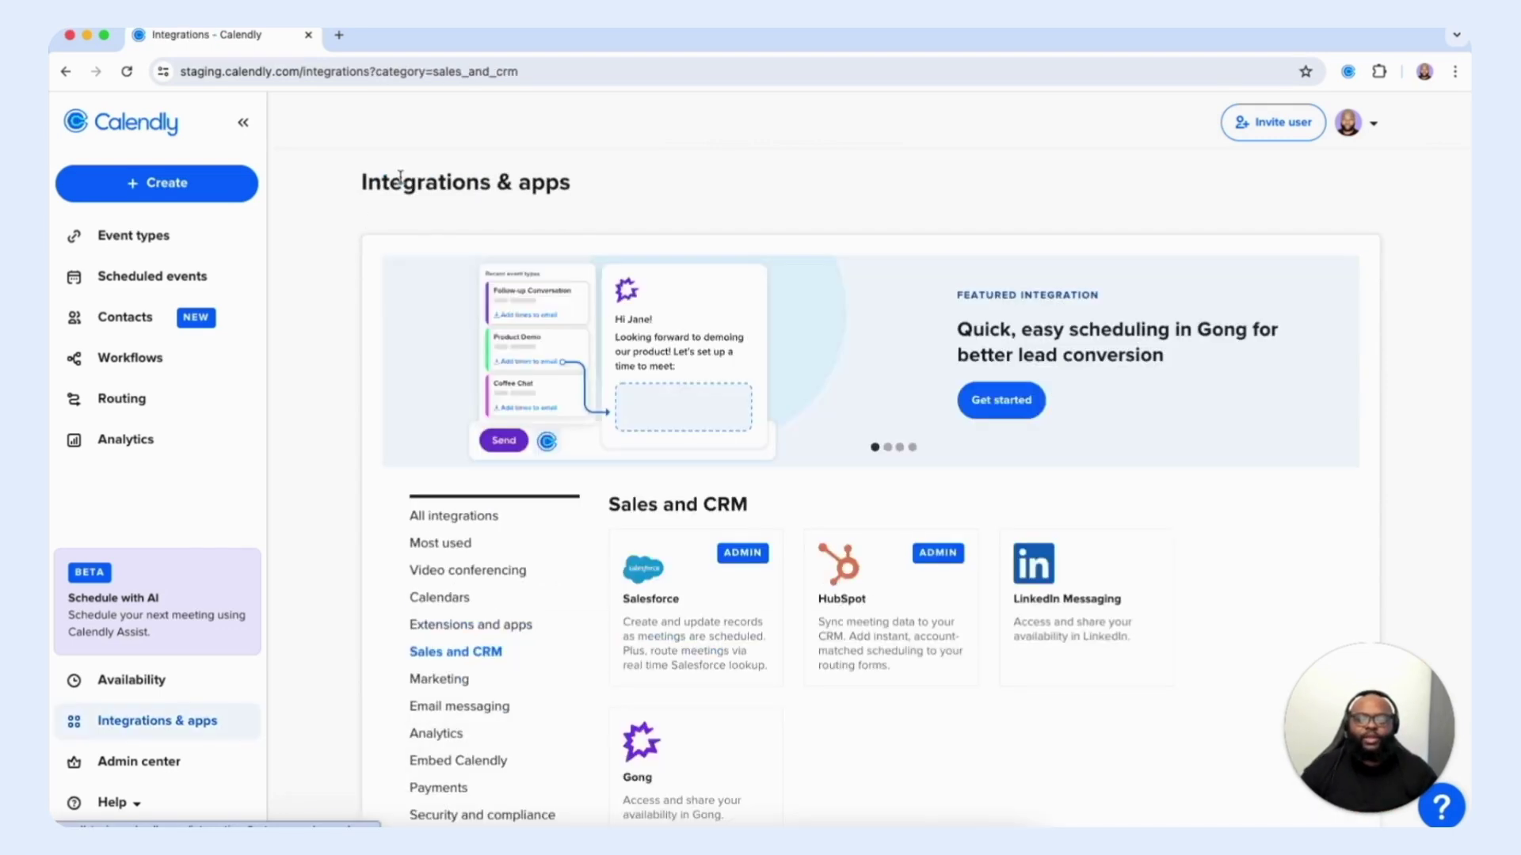
View the HubSpot integration details and begin the Connect HubSpot process
{"action": "left_click", "coordinate": [839, 612]}
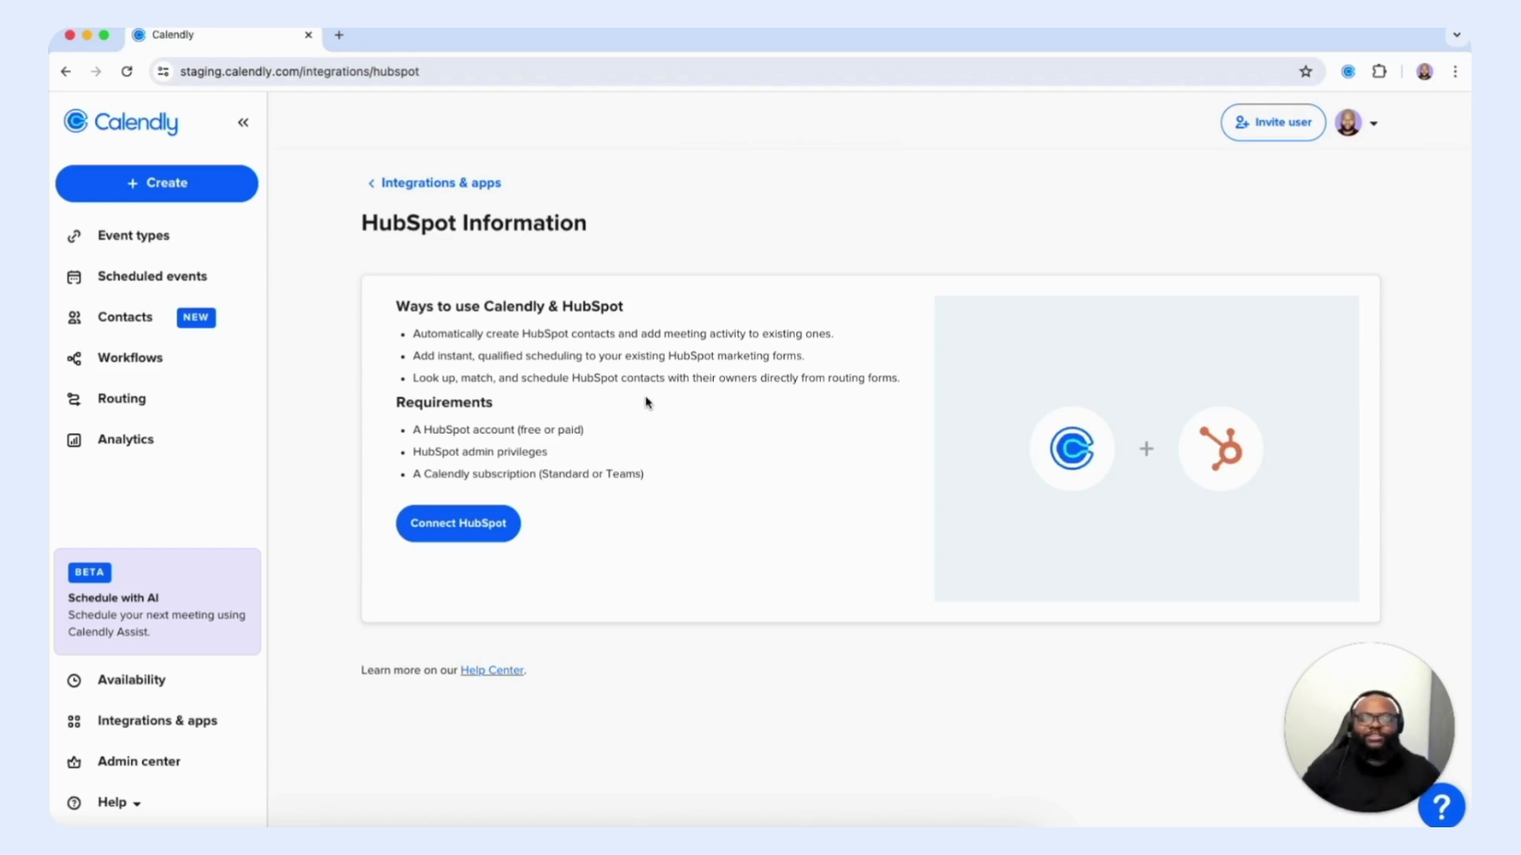
{"action": "left_click", "coordinate": [448, 533]}
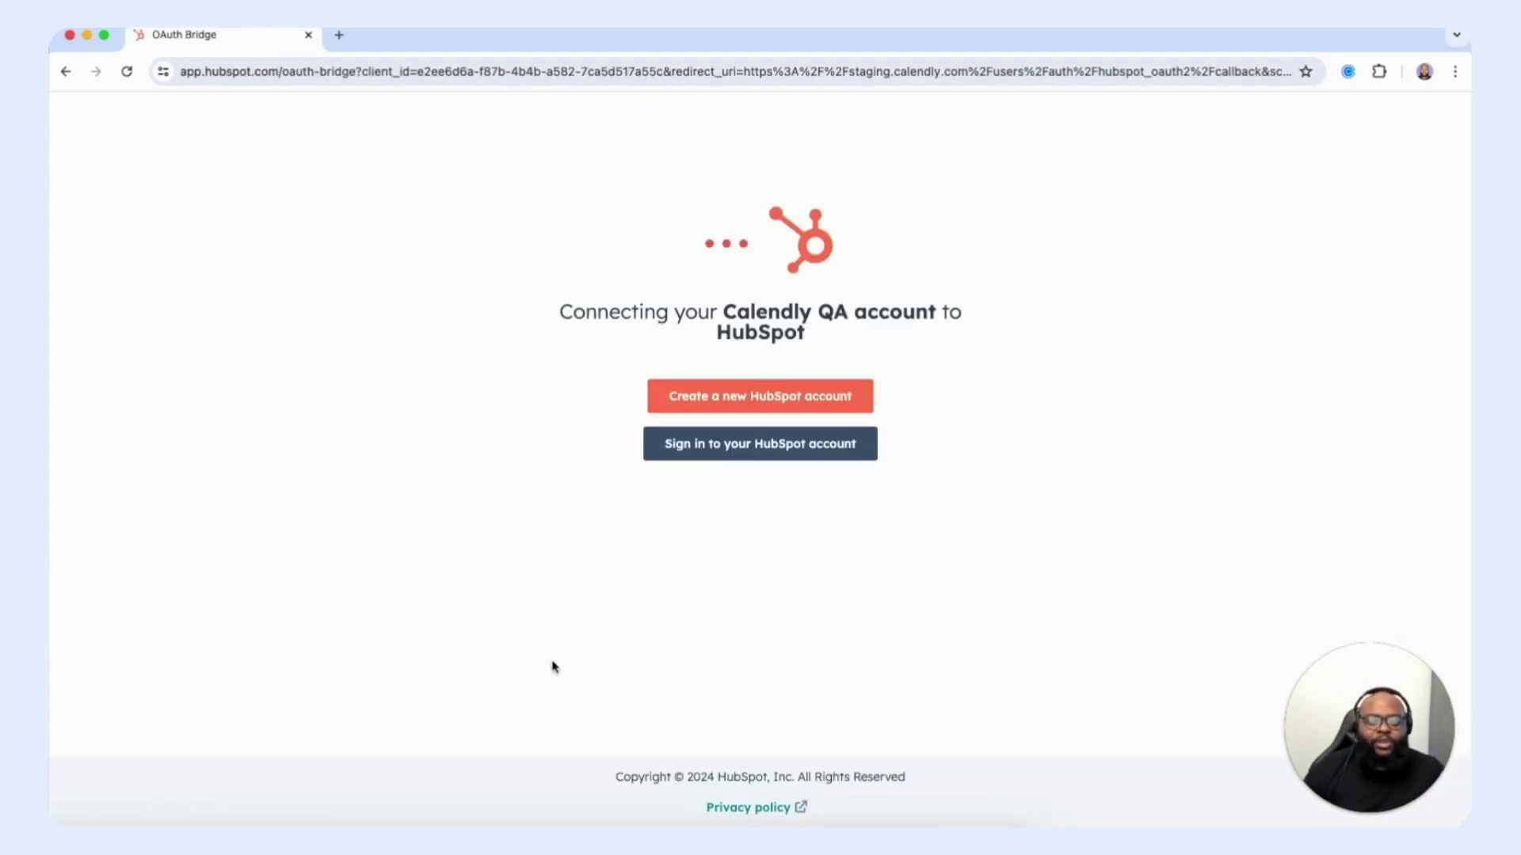
Choose to sign in with an existing HubSpot account to authorize the Calendly connection
{"action": "left_click", "coordinate": [731, 453]}
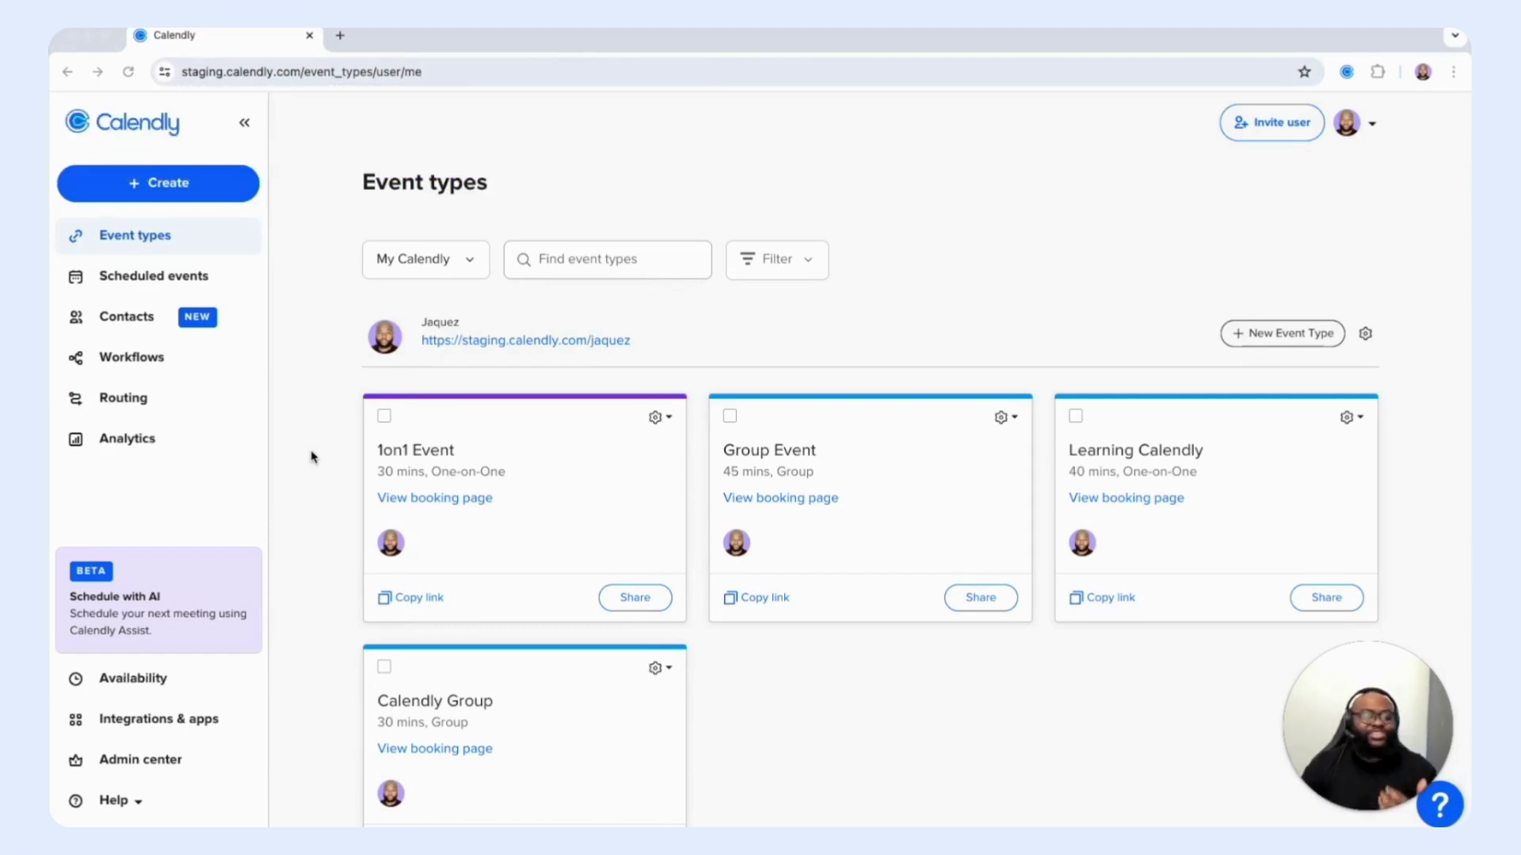
Go to the Workflows page and start a new workflow to see the templates
{"action": "left_click", "coordinate": [159, 358]}
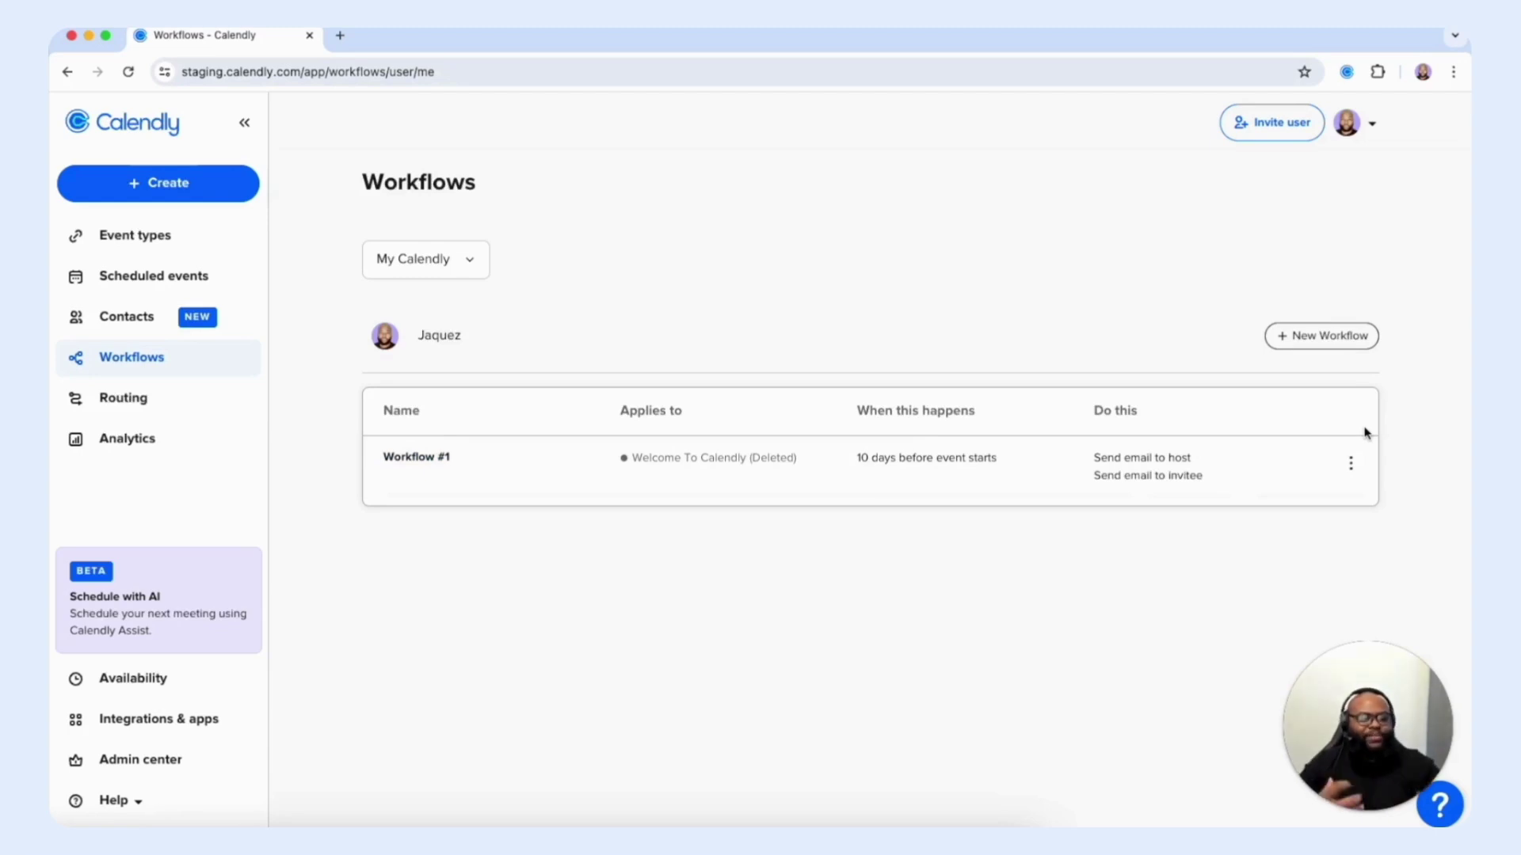
{"action": "left_click", "coordinate": [1330, 348]}
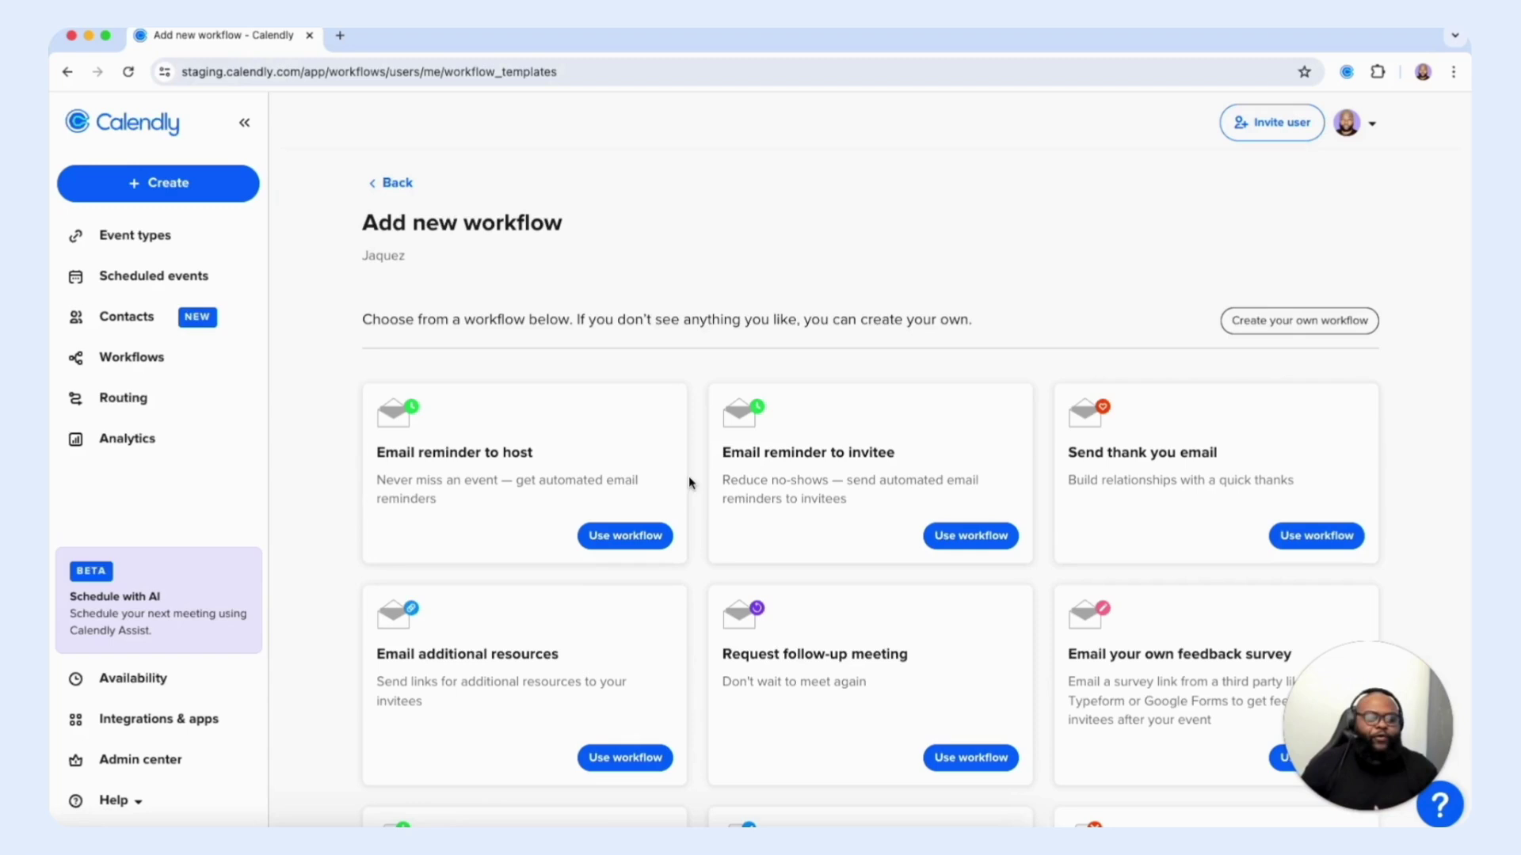
Browse the workflow templates, then choose Create your own workflow
{"action": "scroll", "coordinate": [689, 481], "scroll_direction": "down", "scroll_amount": 6}
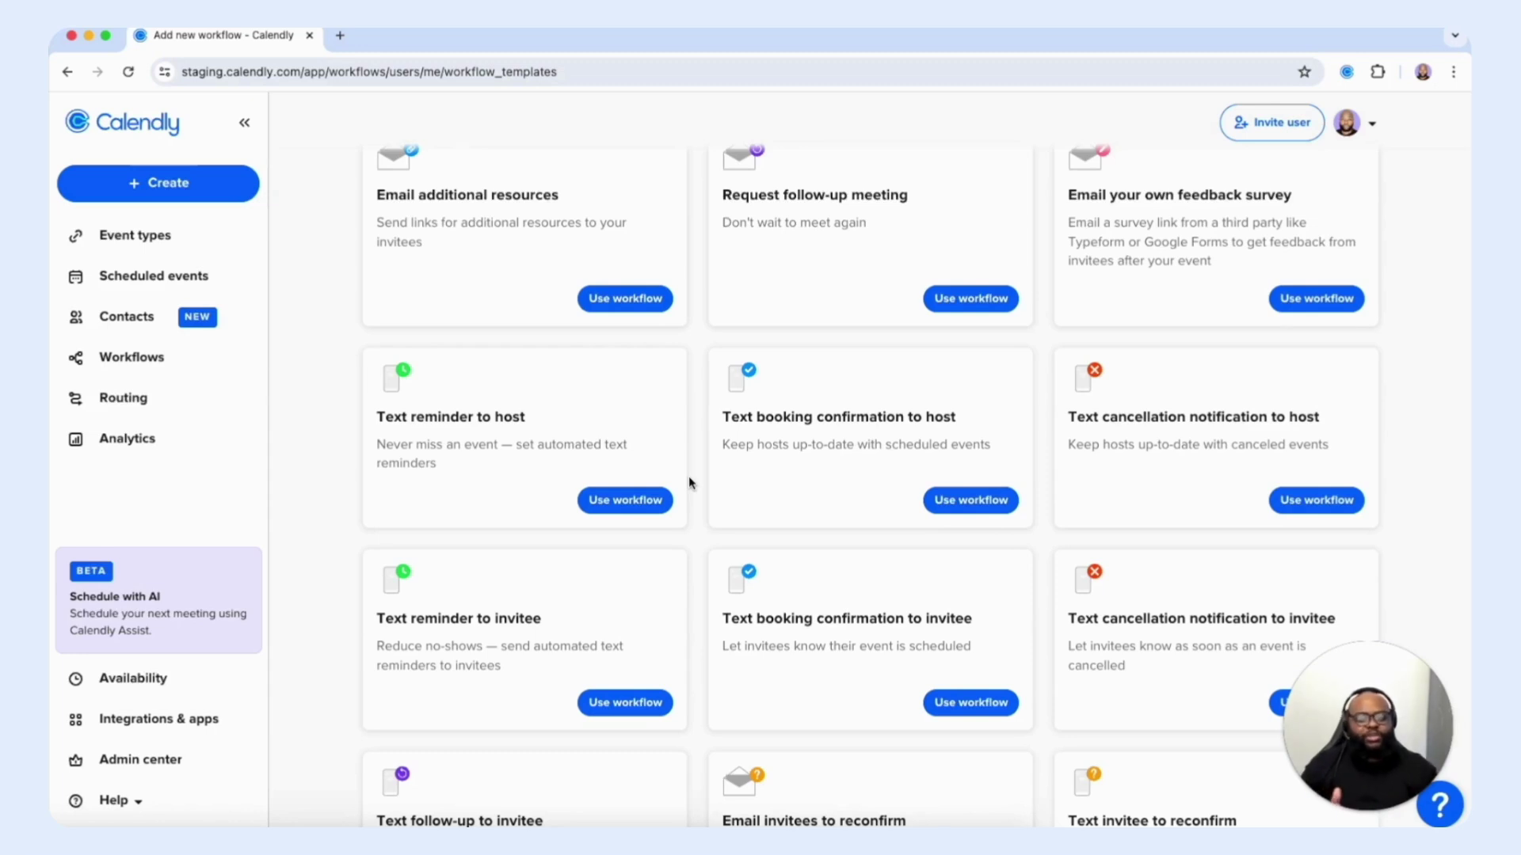
{"action": "scroll", "coordinate": [689, 481], "scroll_direction": "up", "scroll_amount": 4}
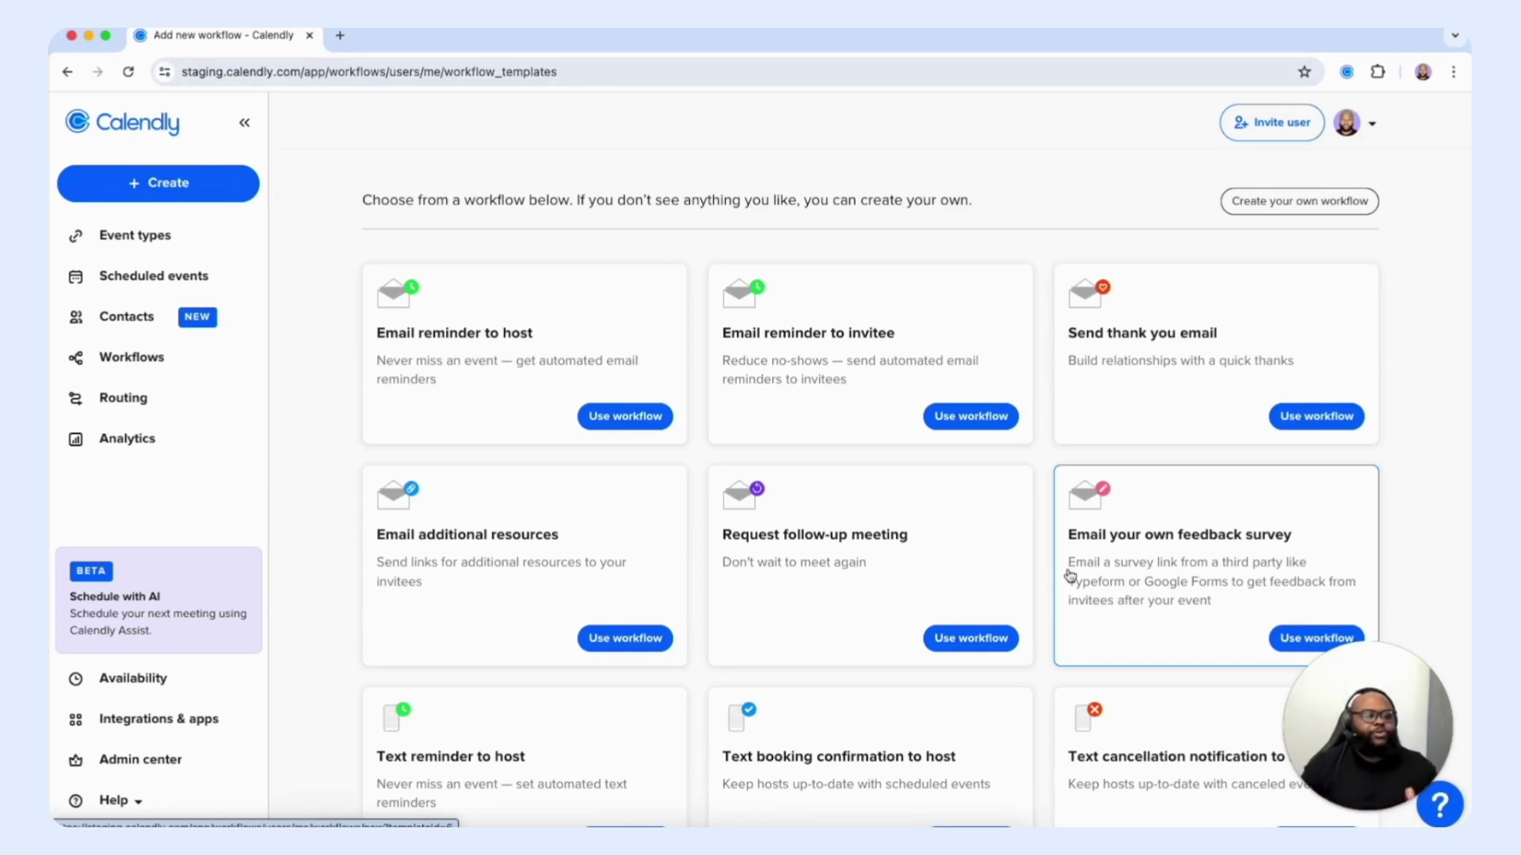
{"action": "left_click", "coordinate": [1271, 203]}
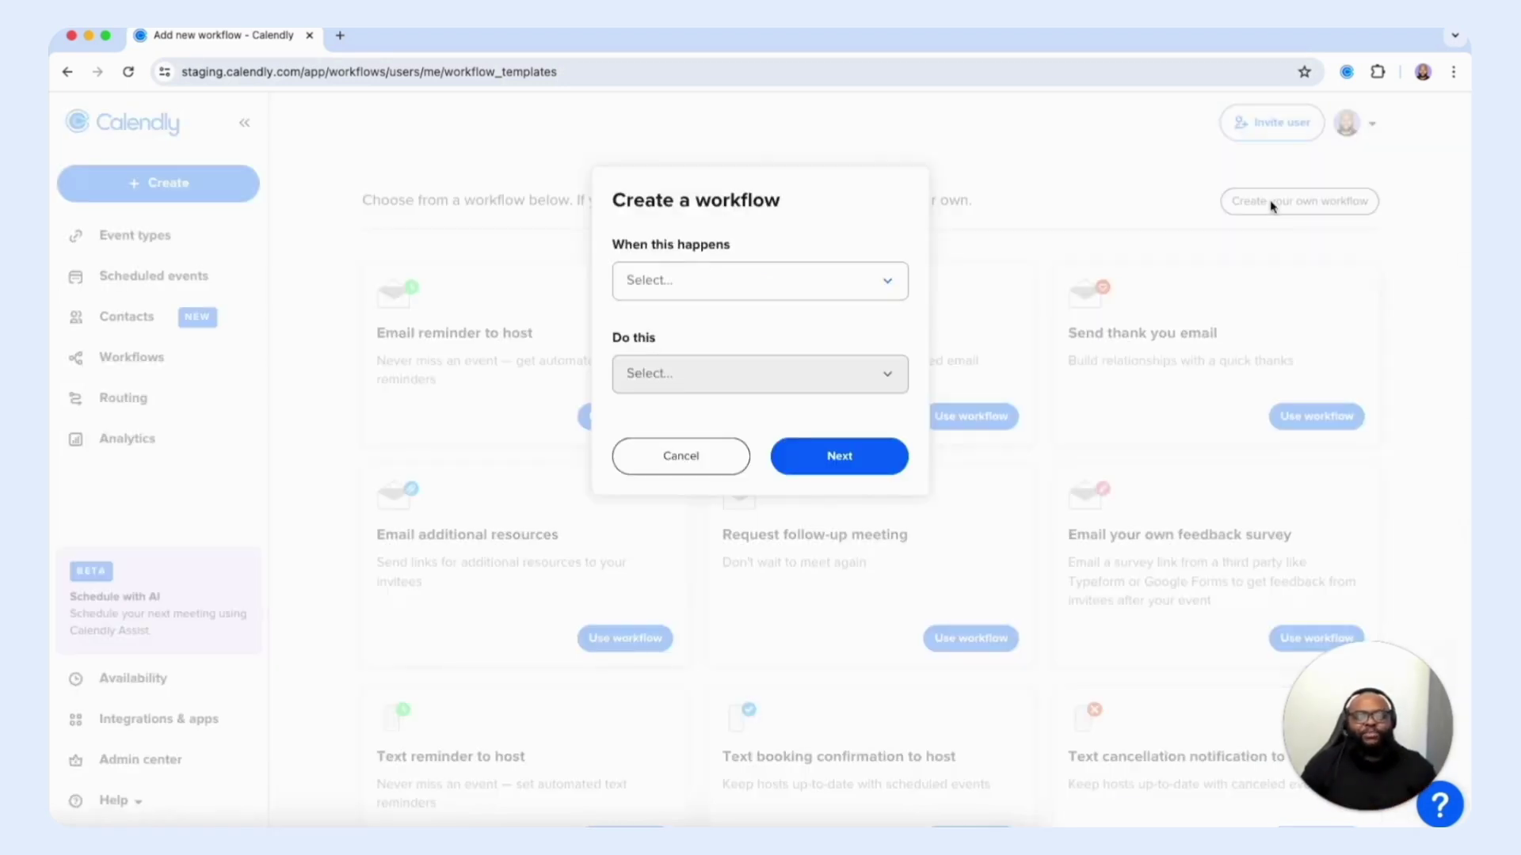
Set the trigger to New event is booked (Immediately) and the action to Send email to invitee
{"action": "left_click", "coordinate": [815, 275]}
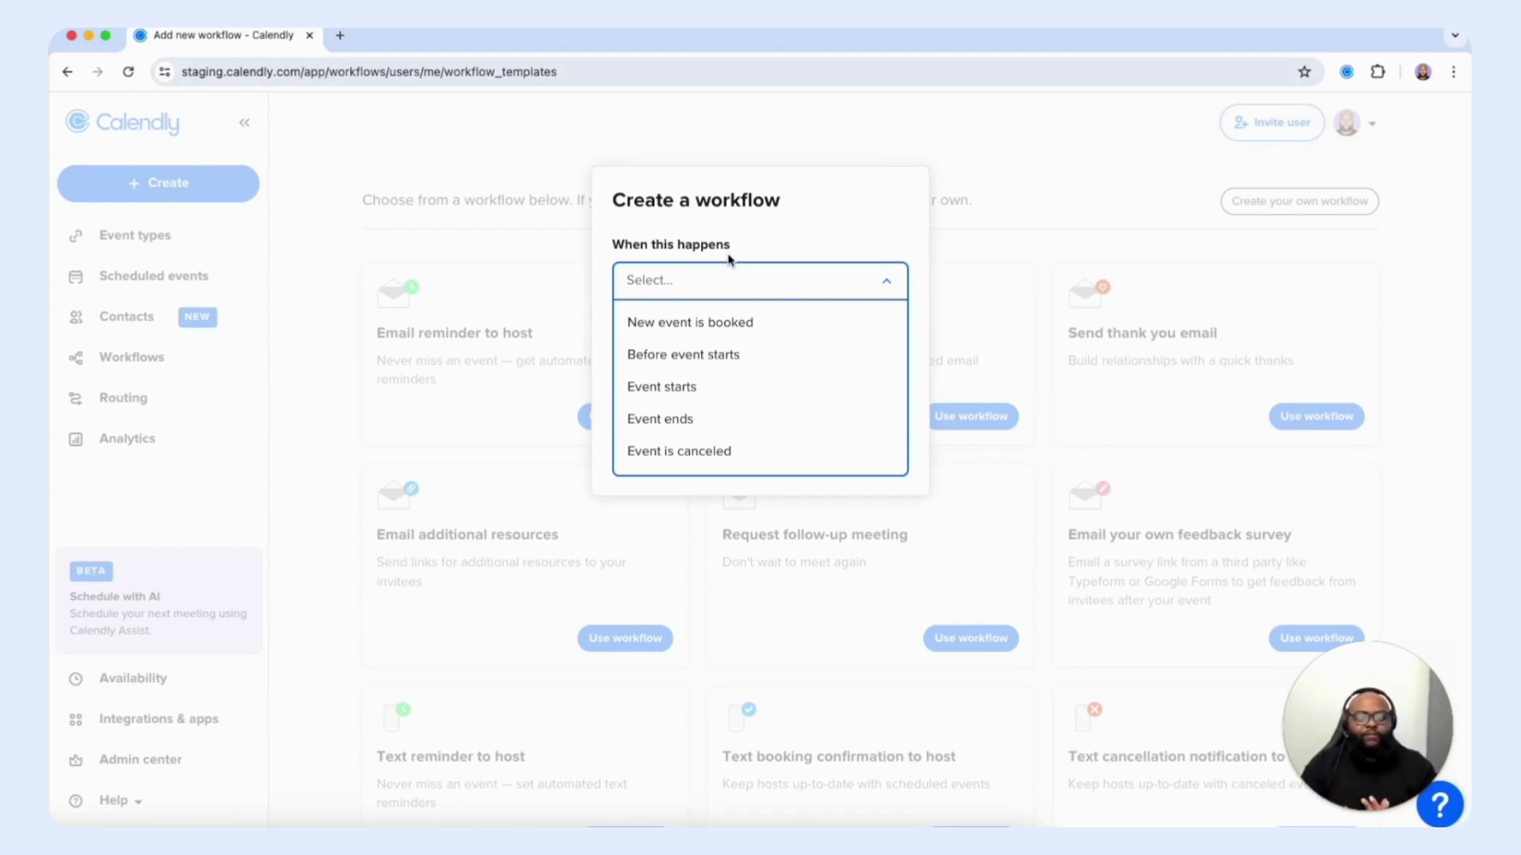
{"action": "left_click", "coordinate": [644, 323]}
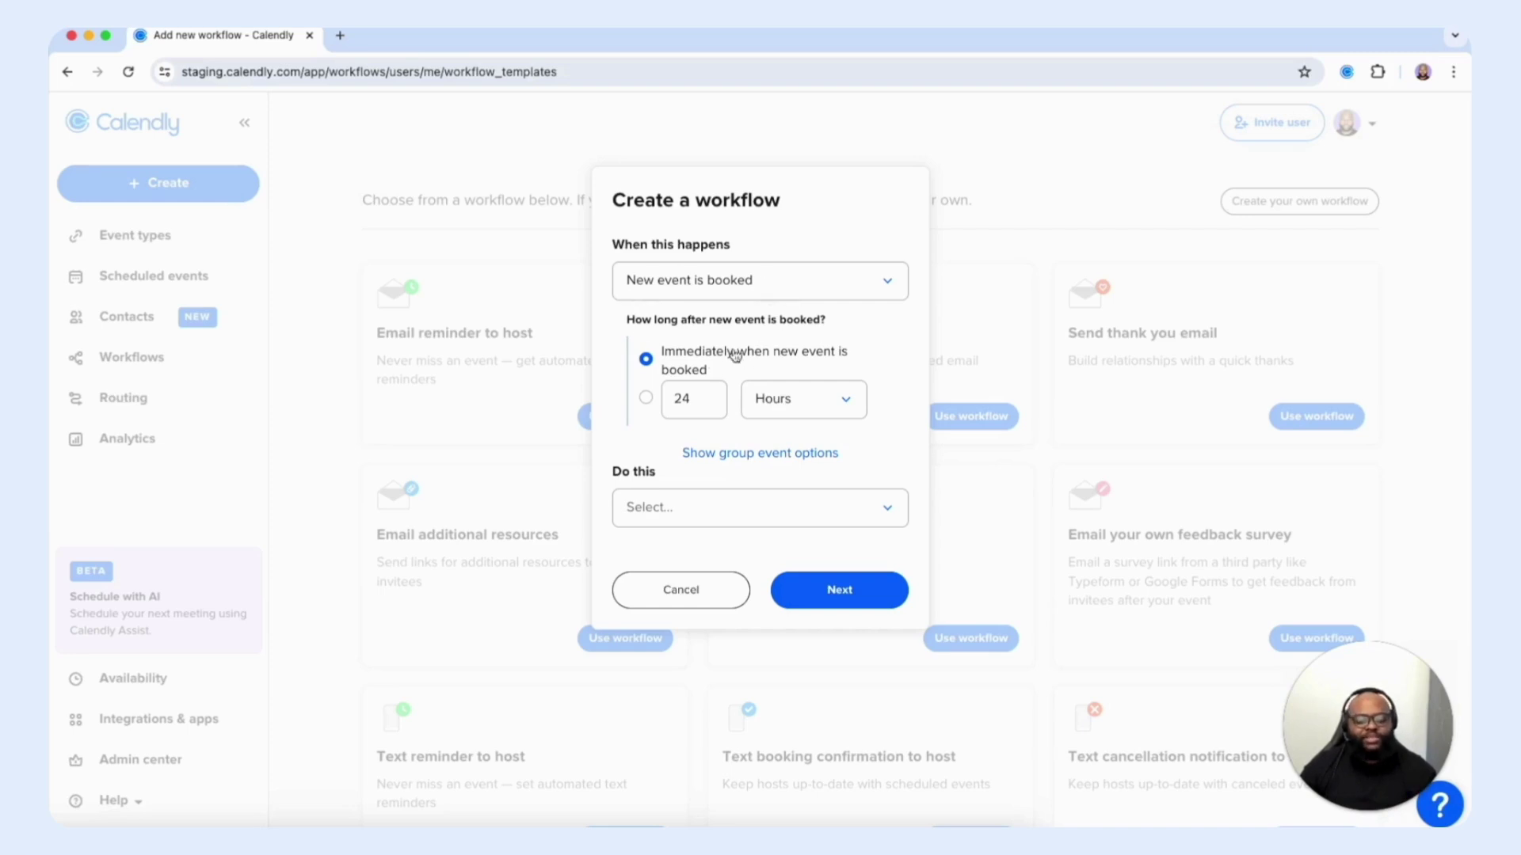
{"action": "left_click", "coordinate": [678, 507]}
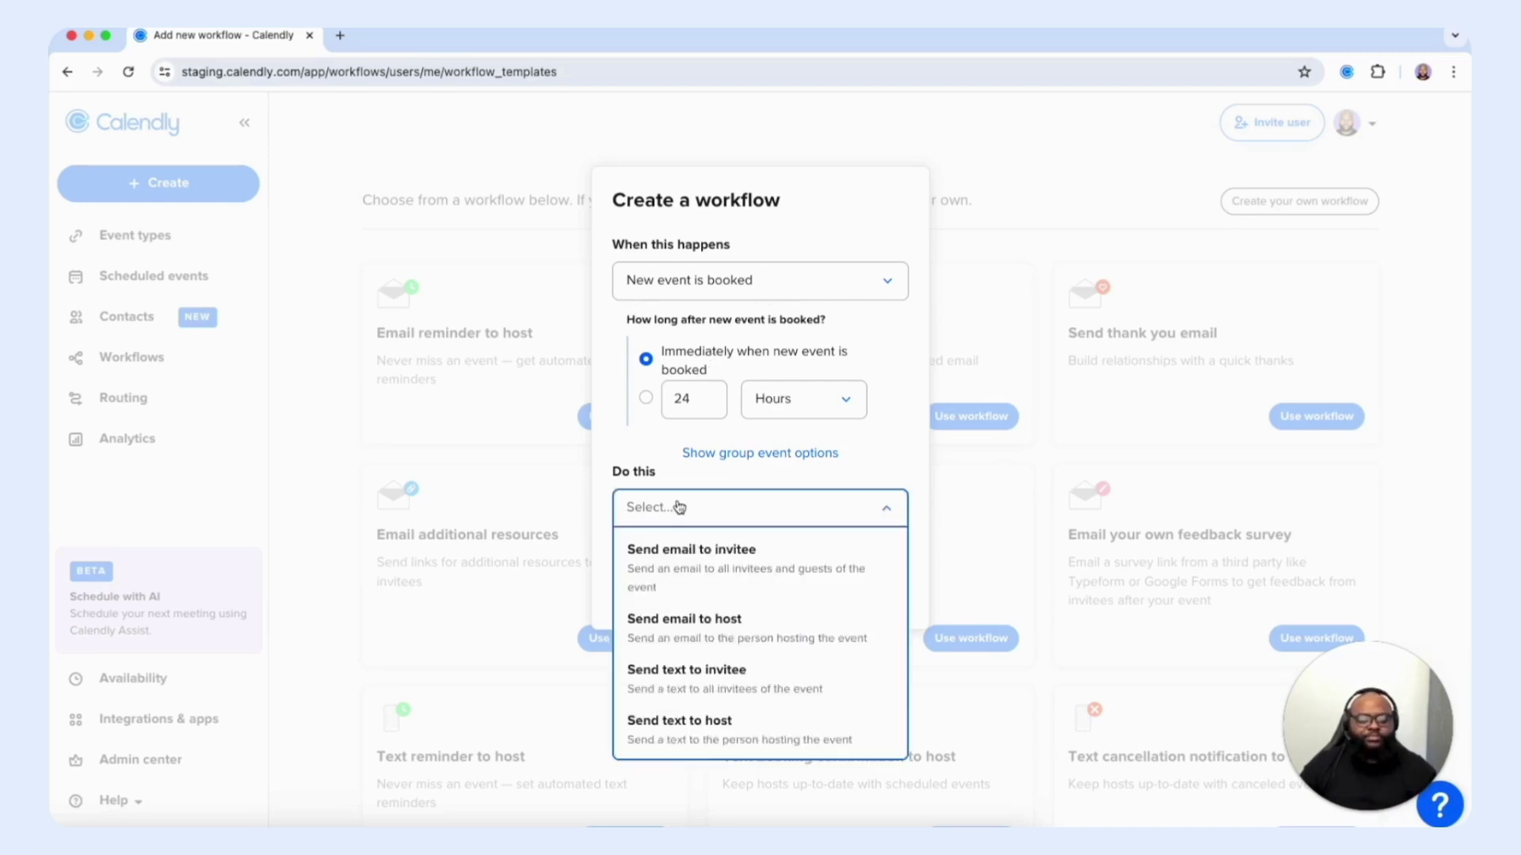
{"action": "left_click", "coordinate": [714, 572]}
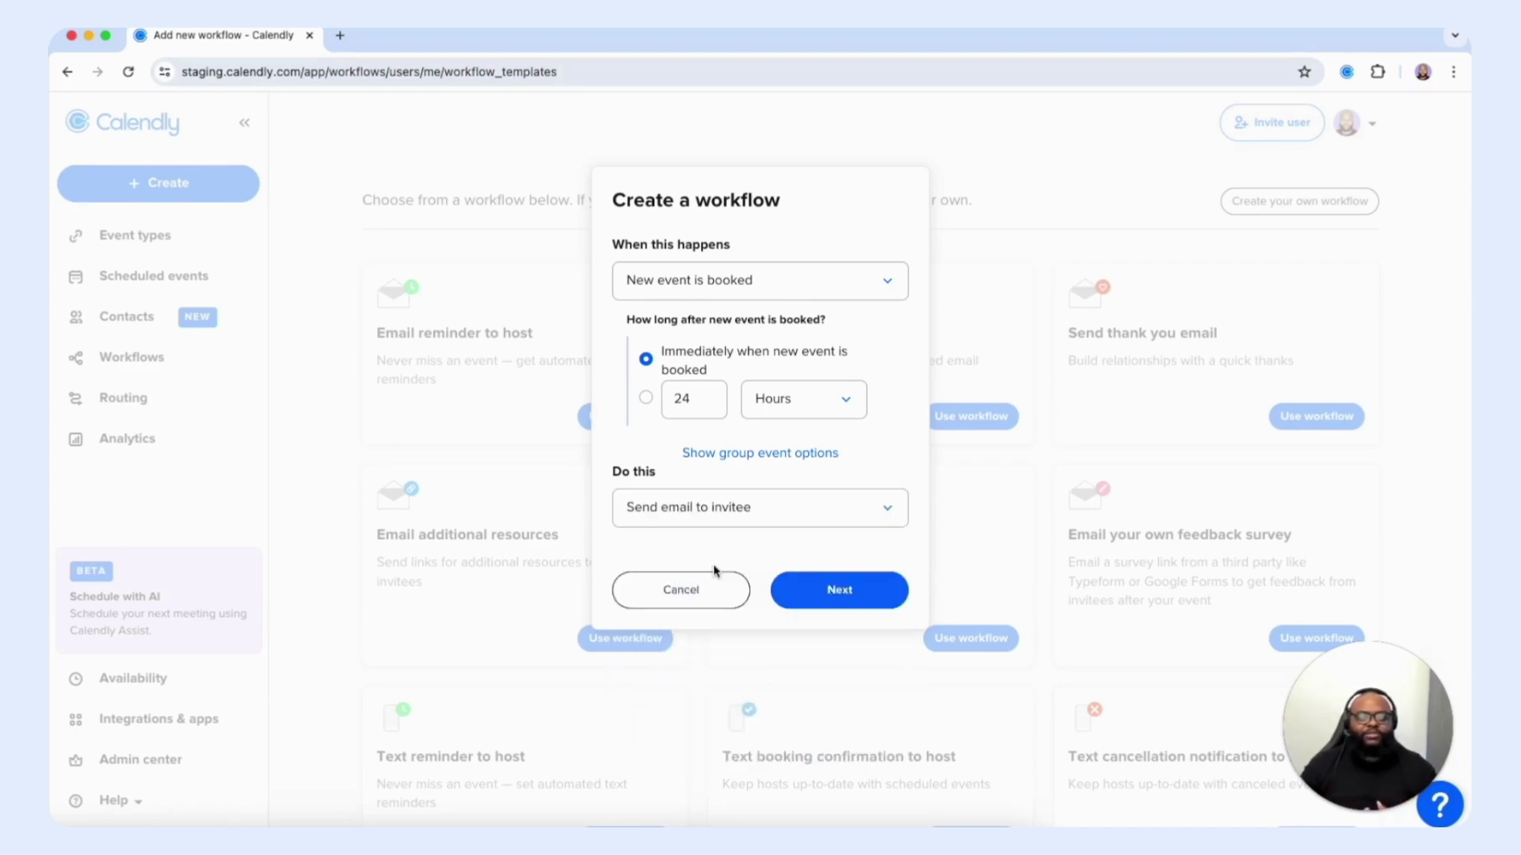
{"action": "left_click", "coordinate": [819, 606]}
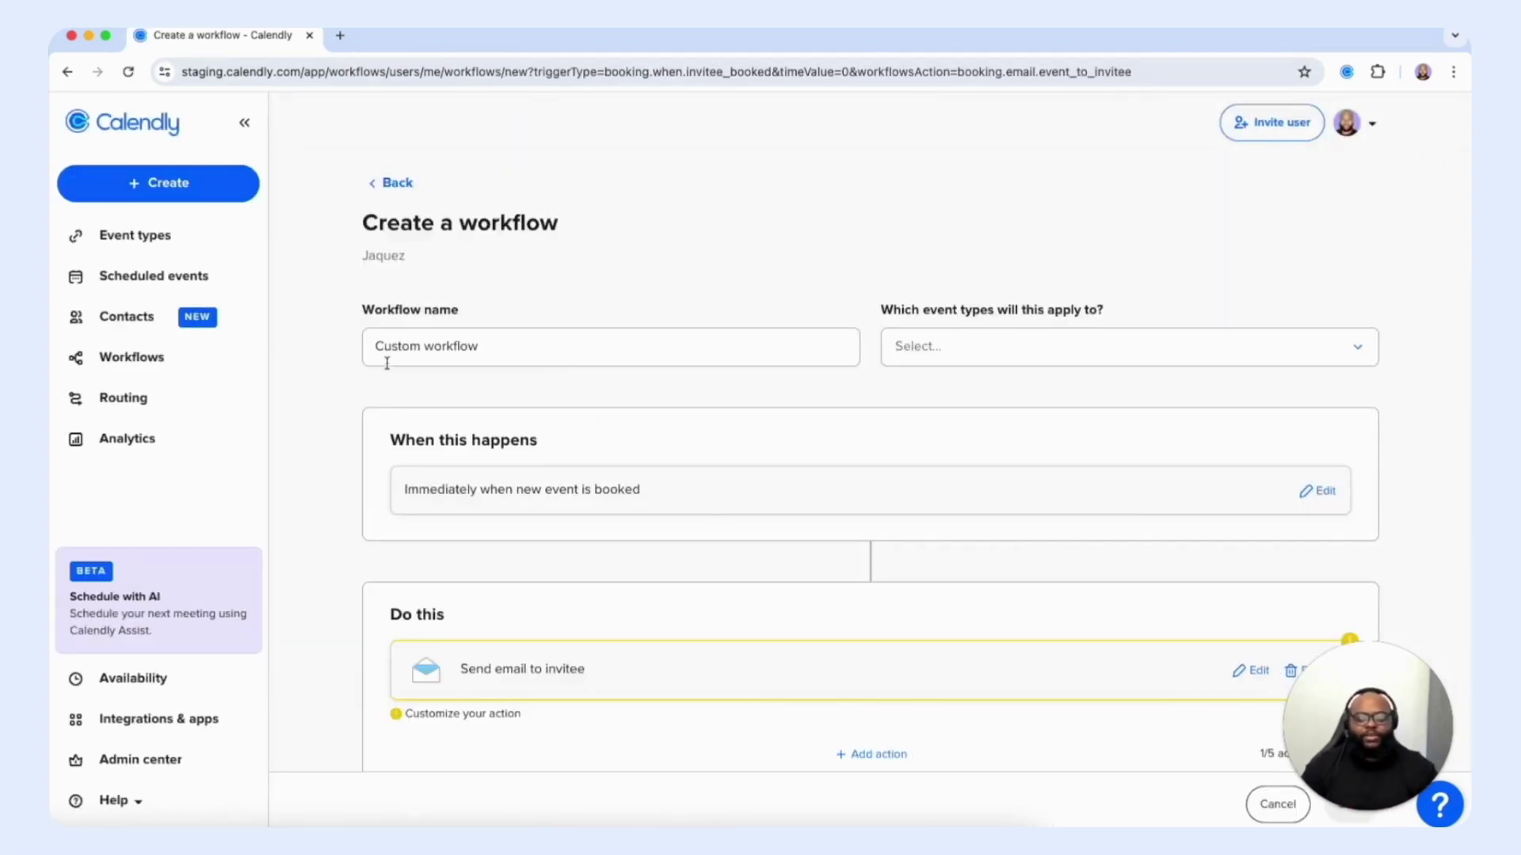
Rename the workflow to 'Sales Introduction'
{"action": "triple_click", "coordinate": [485, 348]}
{"action": "type", "text": "Sales Introduction"}
{"action": "left_click", "coordinate": [897, 237]}
Apply the workflow to the Sales Committee and Sales Team Robin event types
{"action": "left_click", "coordinate": [996, 362]}
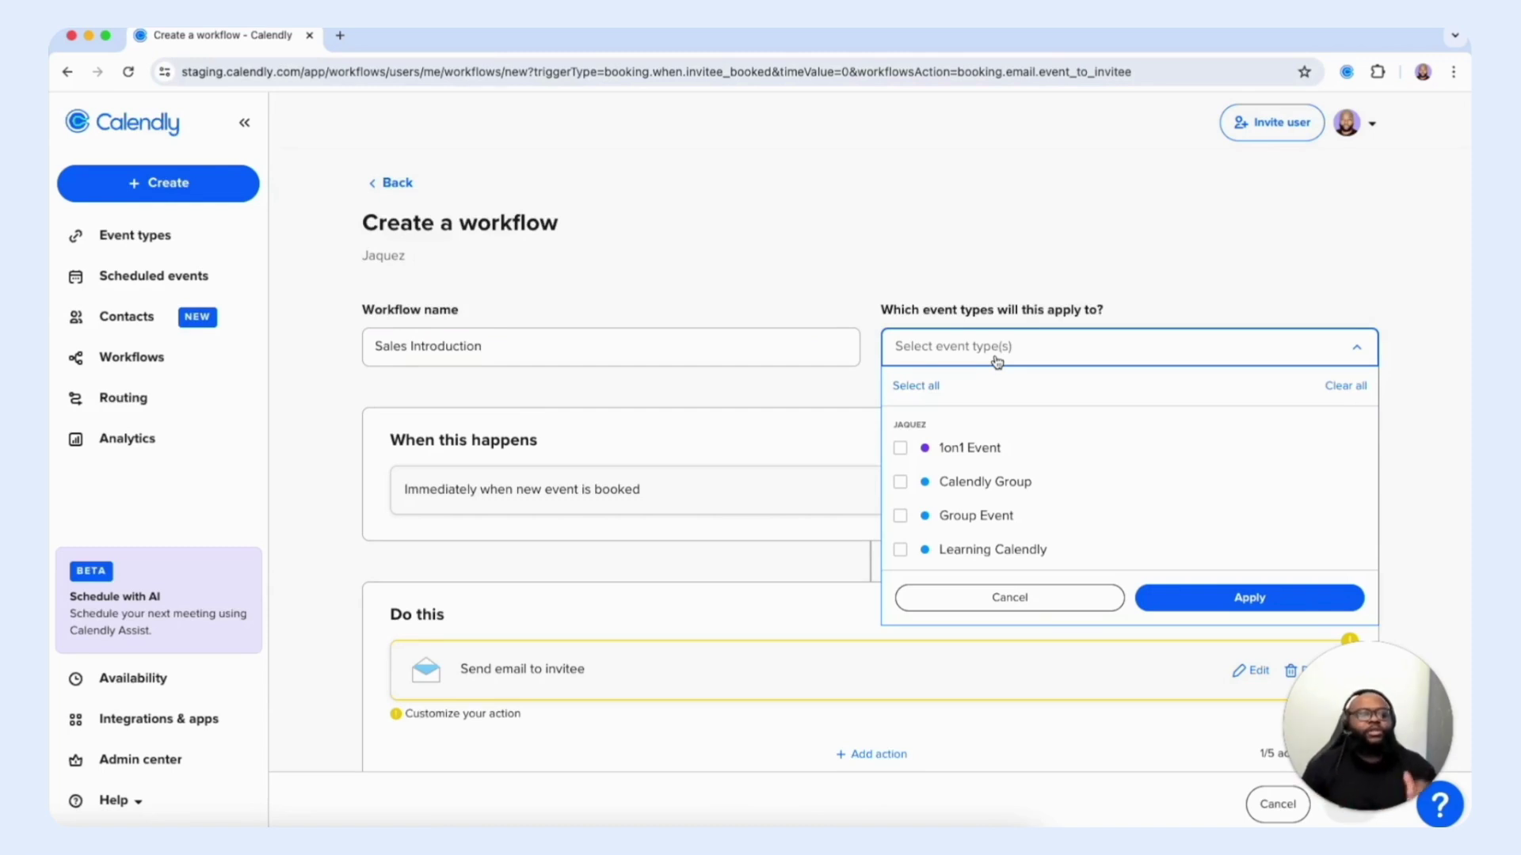
{"action": "scroll", "coordinate": [988, 509], "scroll_direction": "down", "scroll_amount": 5}
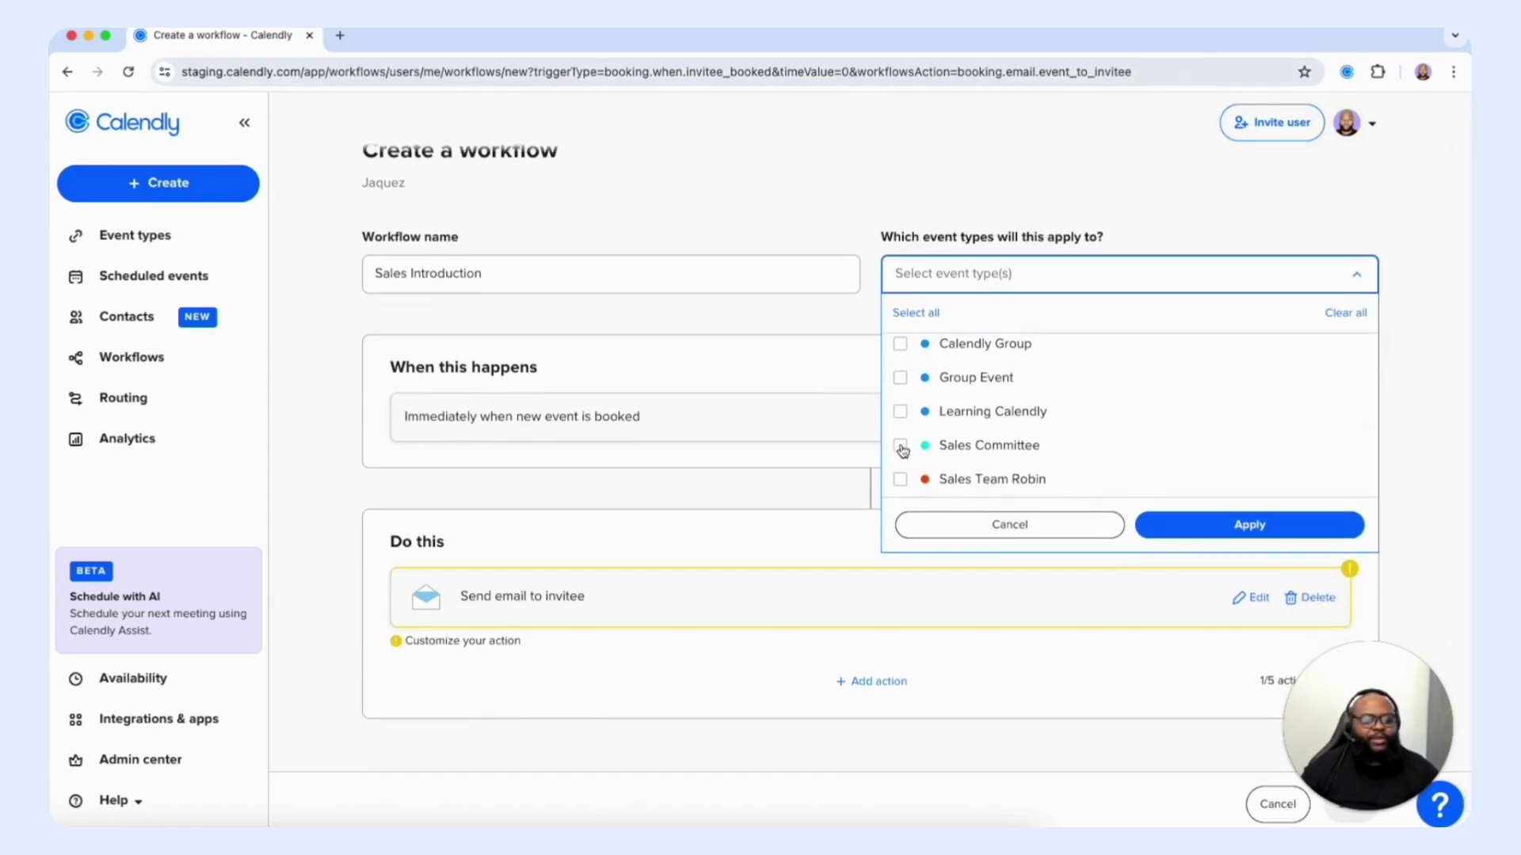
{"action": "left_click", "coordinate": [902, 447]}
{"action": "left_click", "coordinate": [902, 483]}
{"action": "left_click", "coordinate": [1225, 537]}
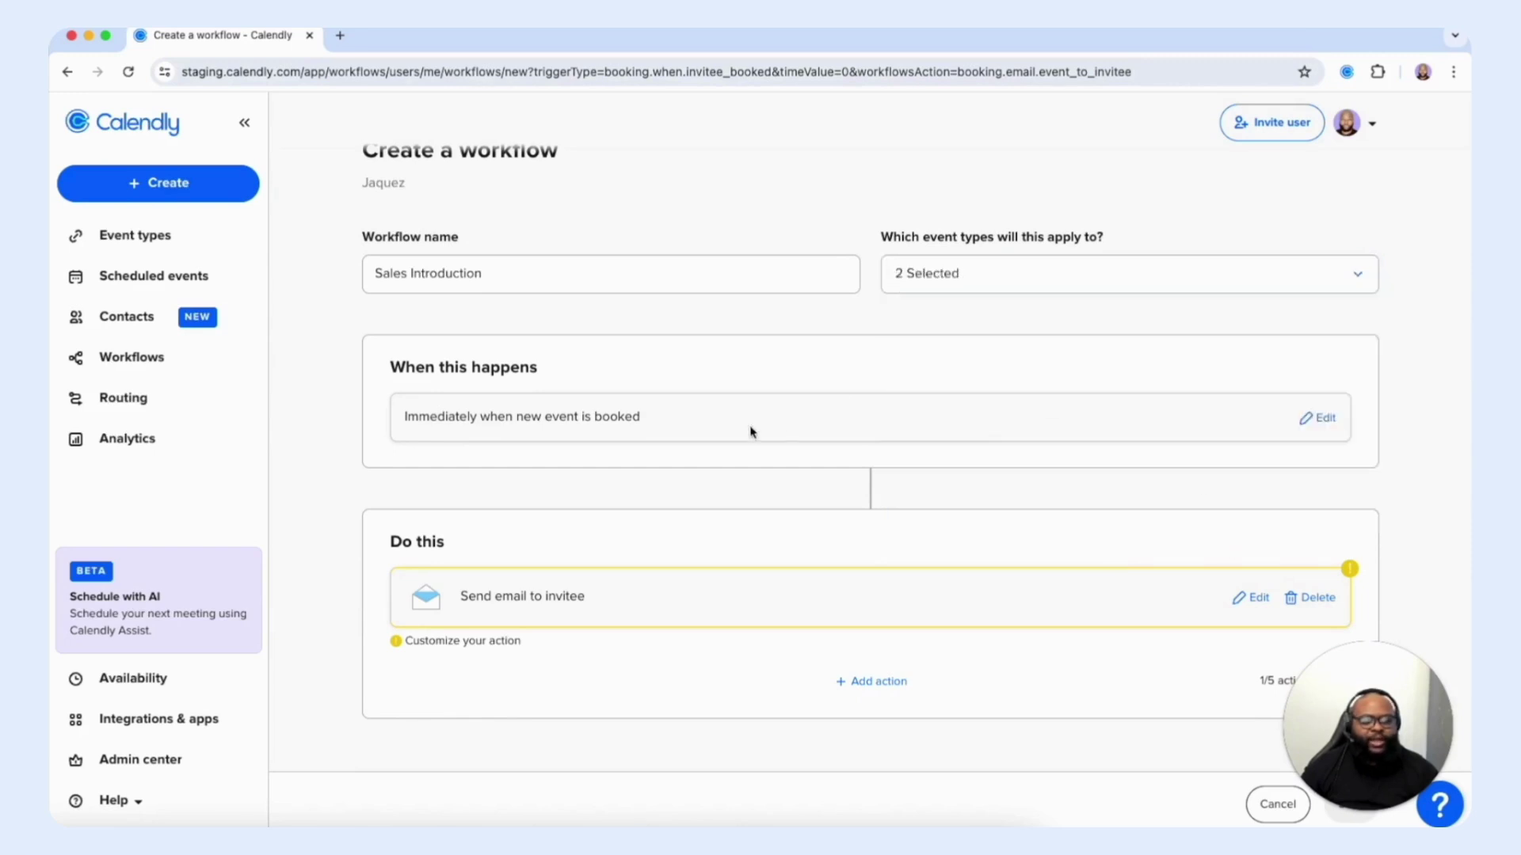
{"action": "scroll", "coordinate": [750, 431], "scroll_direction": "up", "scroll_amount": 1}
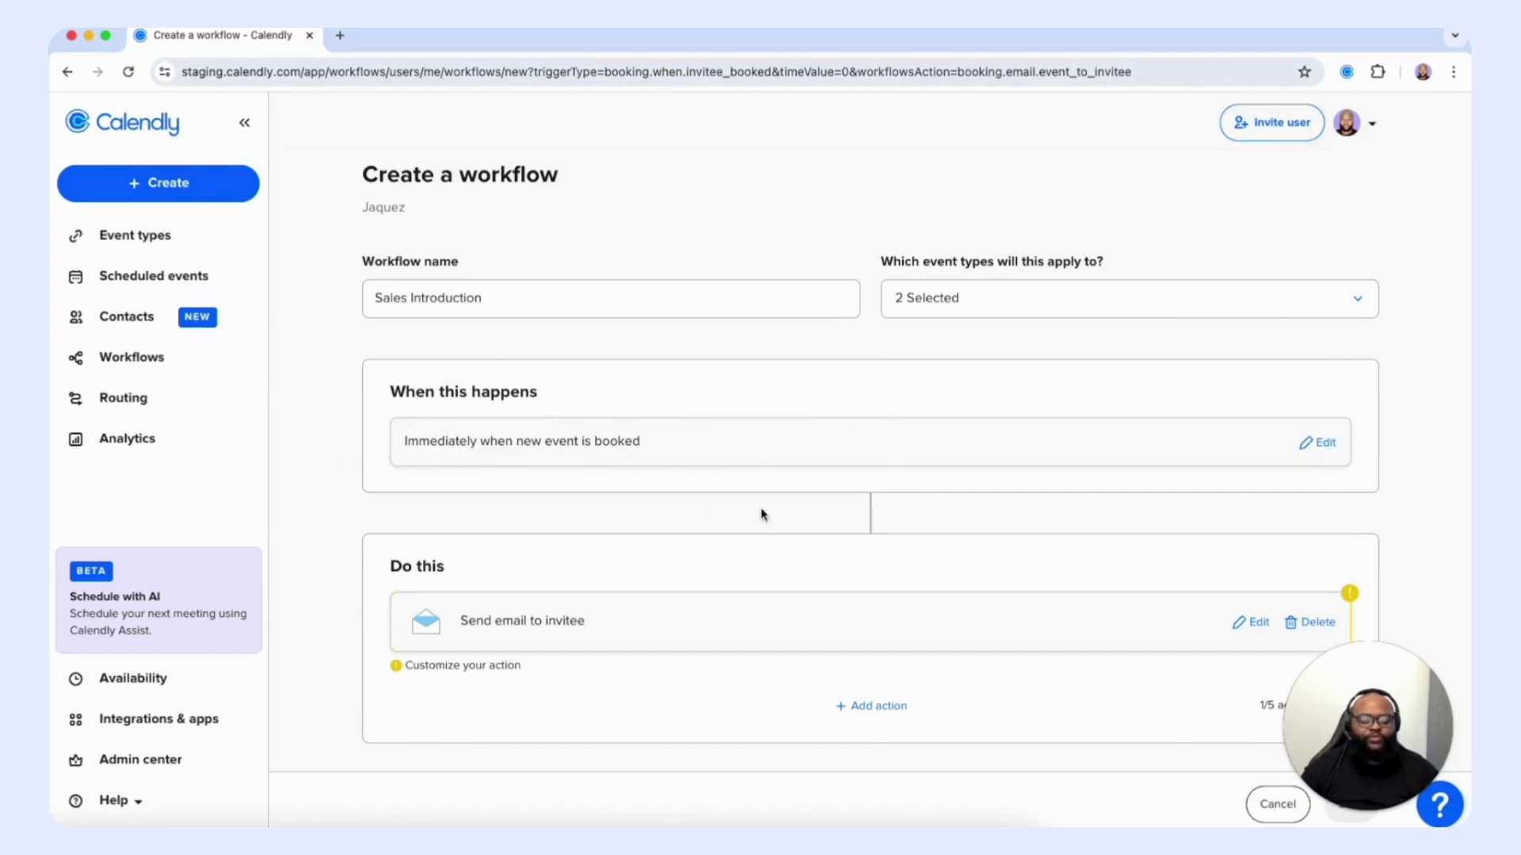
{"action": "scroll", "coordinate": [711, 543], "scroll_direction": "down", "scroll_amount": 1}
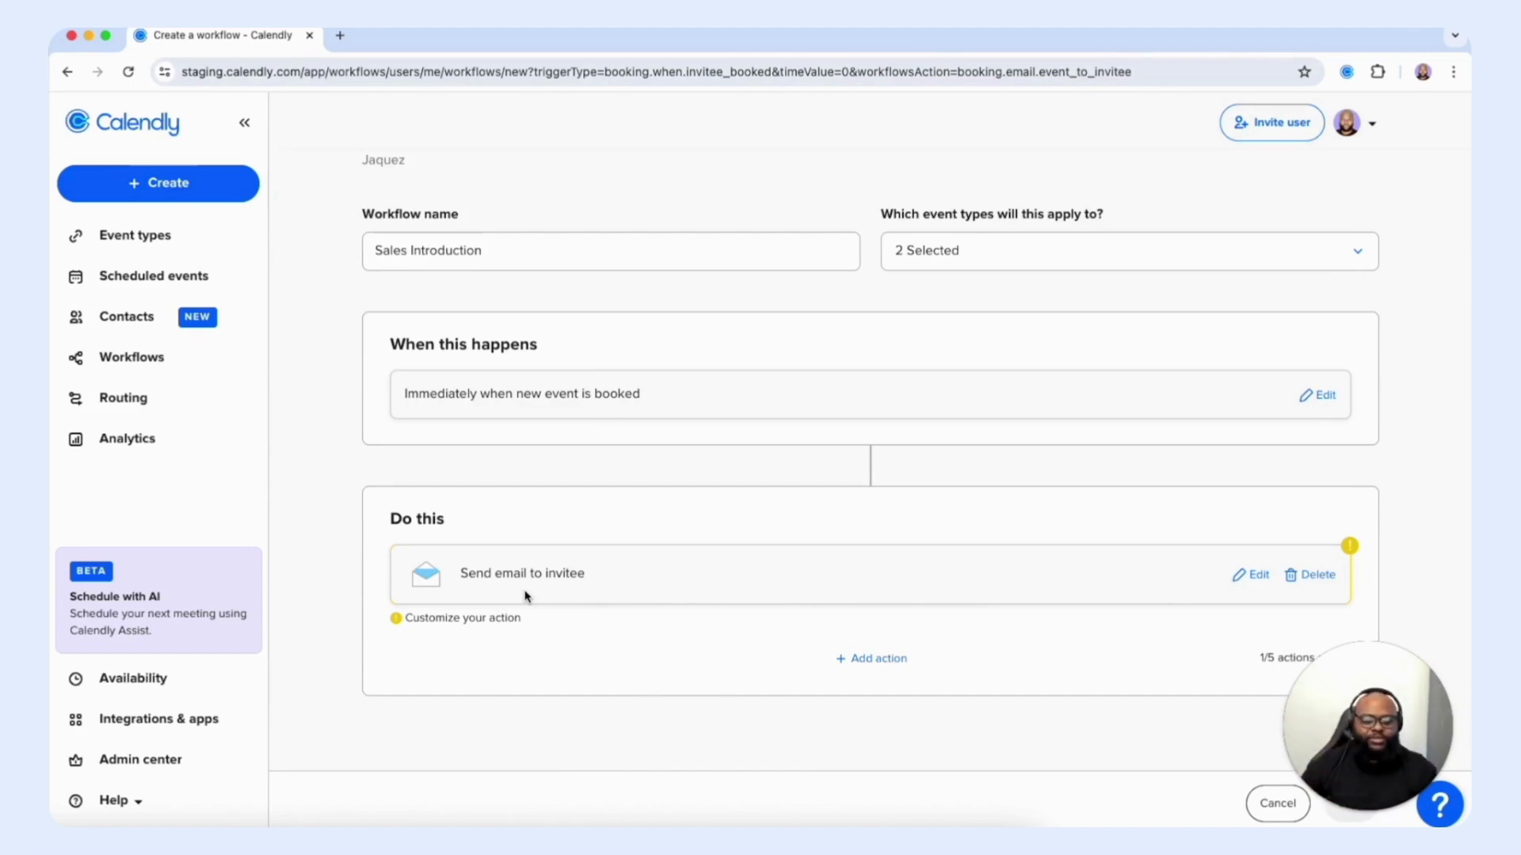
Edit the invitee email action, keeping the no-reply sender, and bring up the template choices
{"action": "left_click", "coordinate": [1253, 576]}
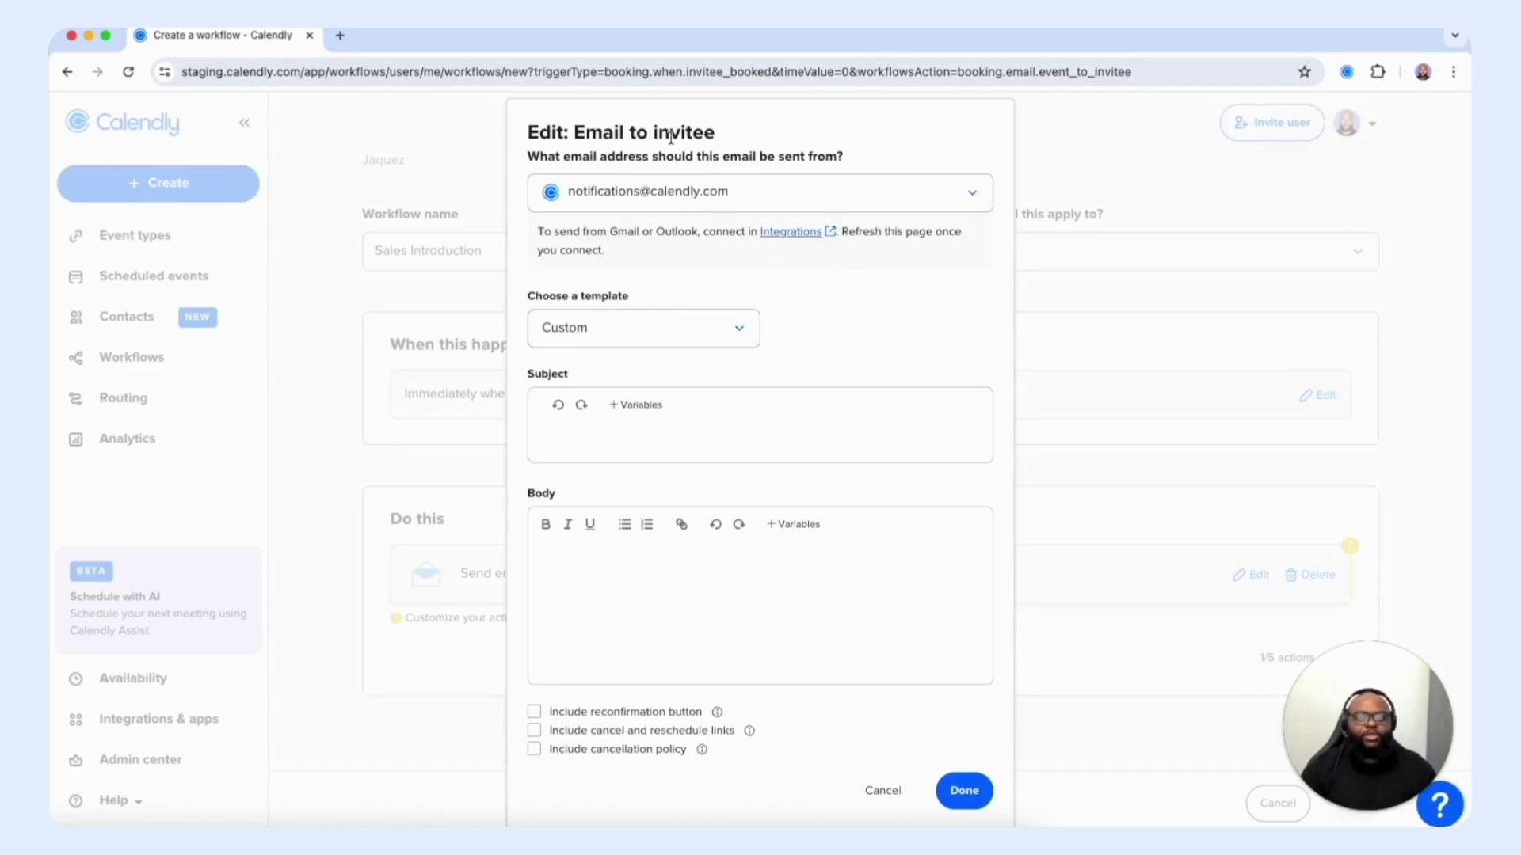
{"action": "left_click", "coordinate": [694, 196]}
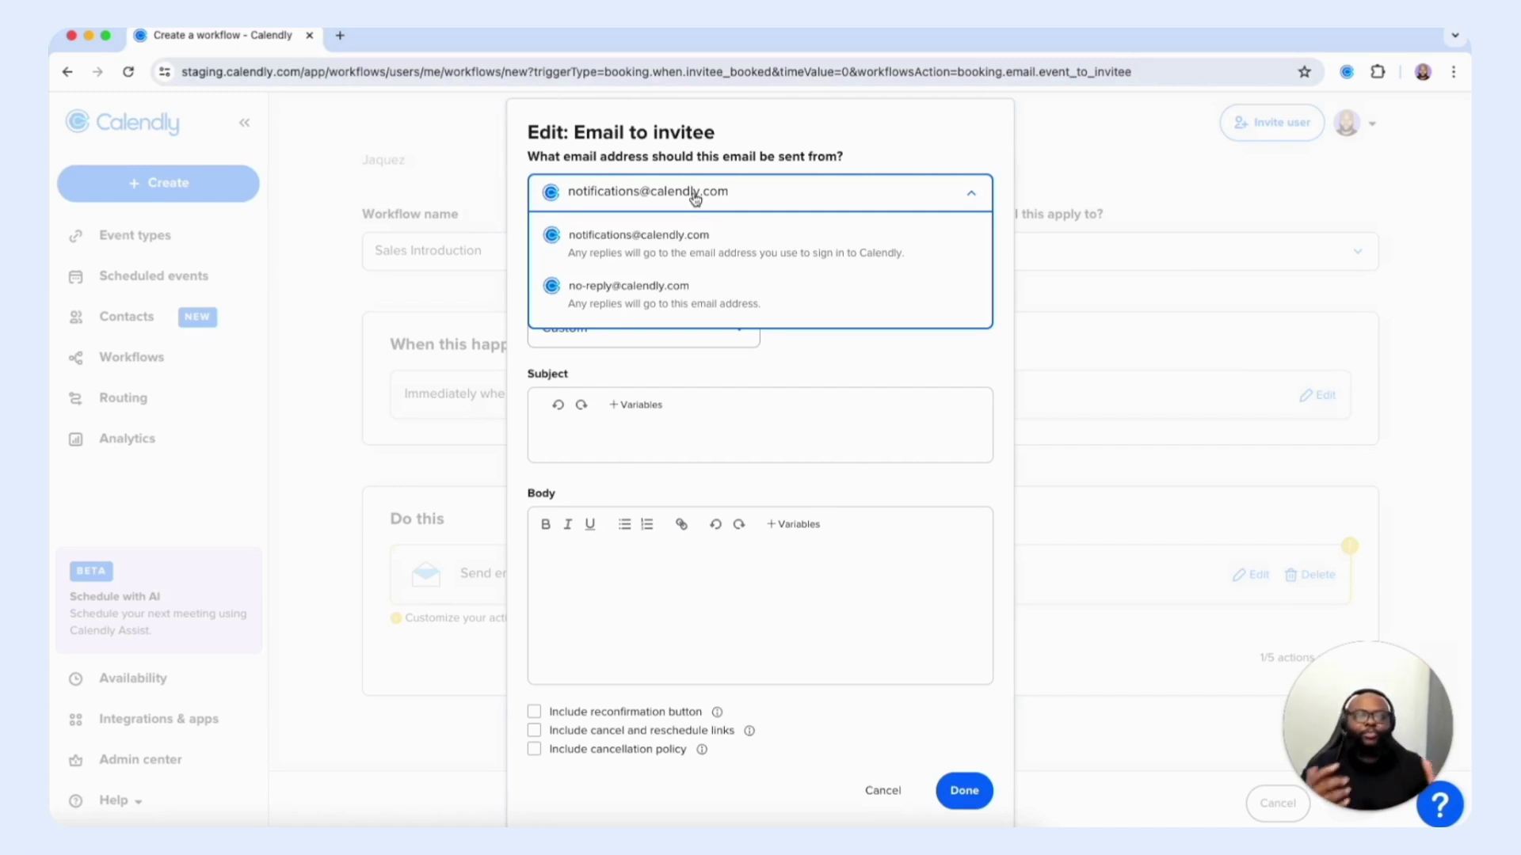
{"action": "left_click", "coordinate": [650, 293]}
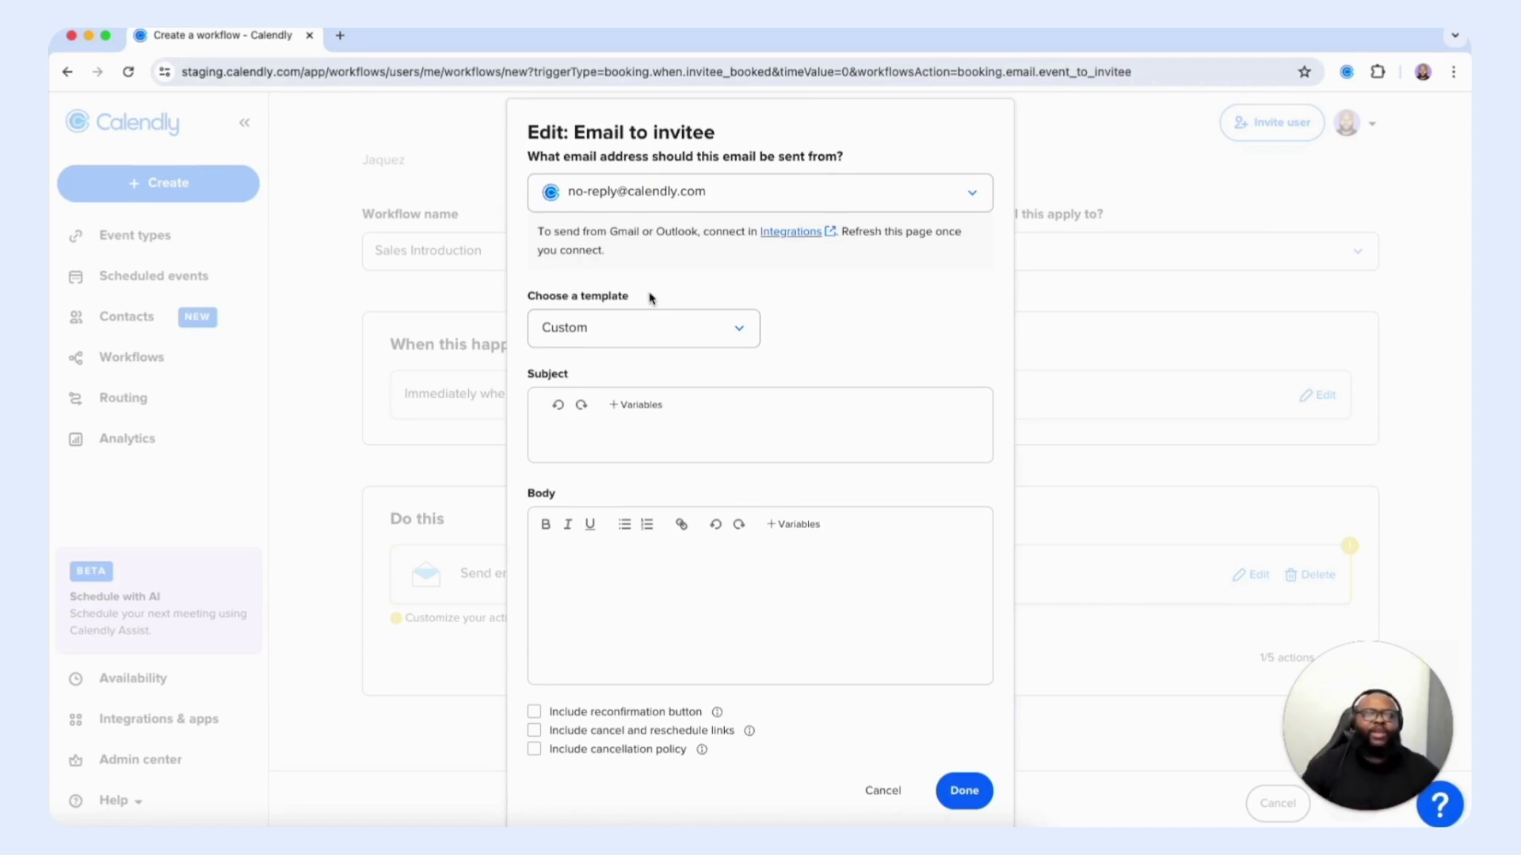
{"action": "left_click", "coordinate": [727, 209]}
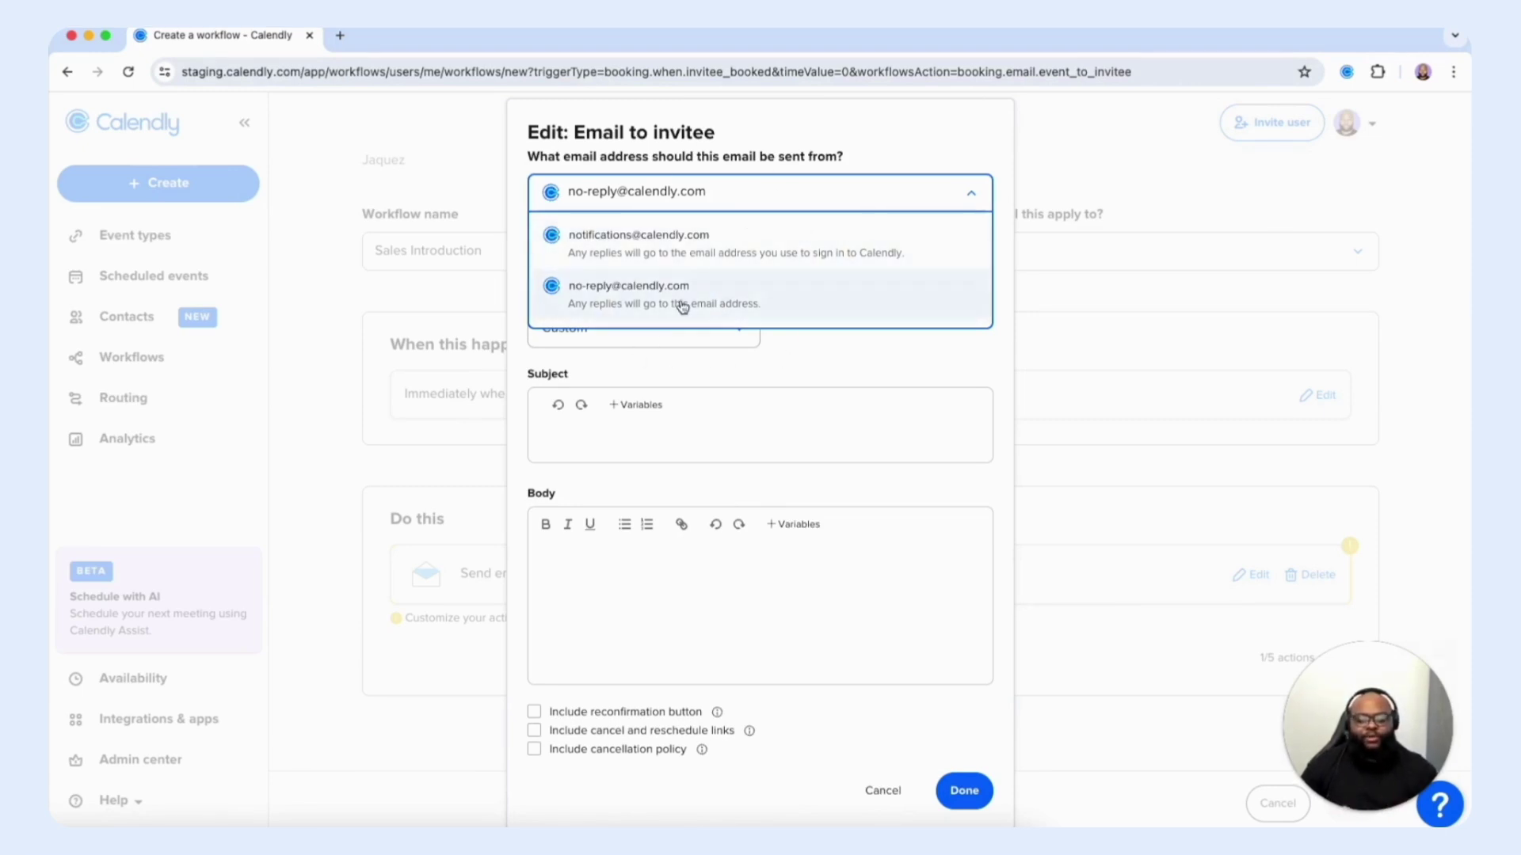
{"action": "left_click", "coordinate": [811, 357]}
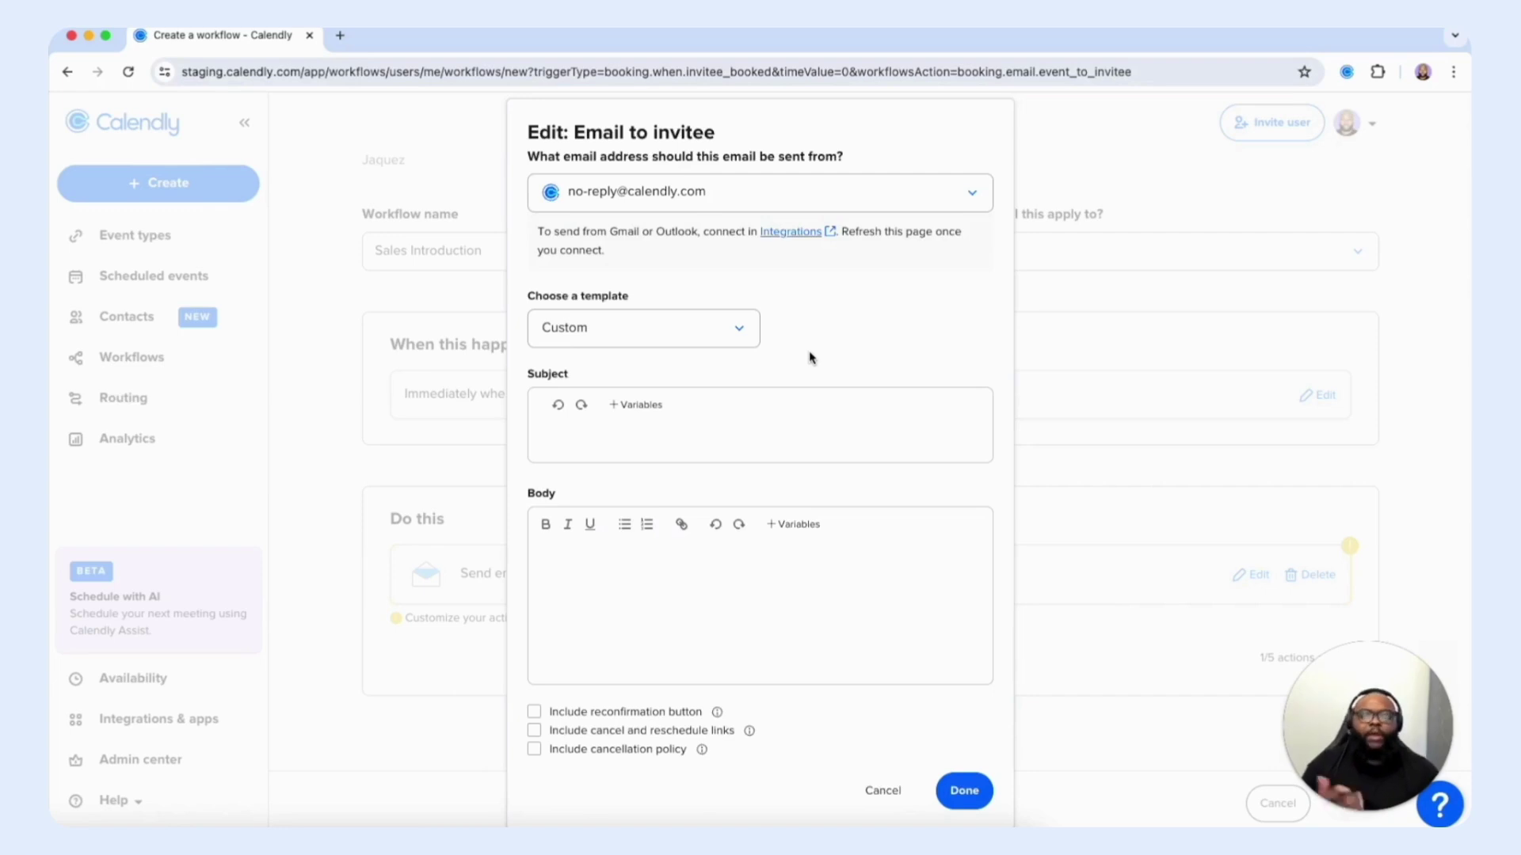
{"action": "left_click", "coordinate": [727, 338]}
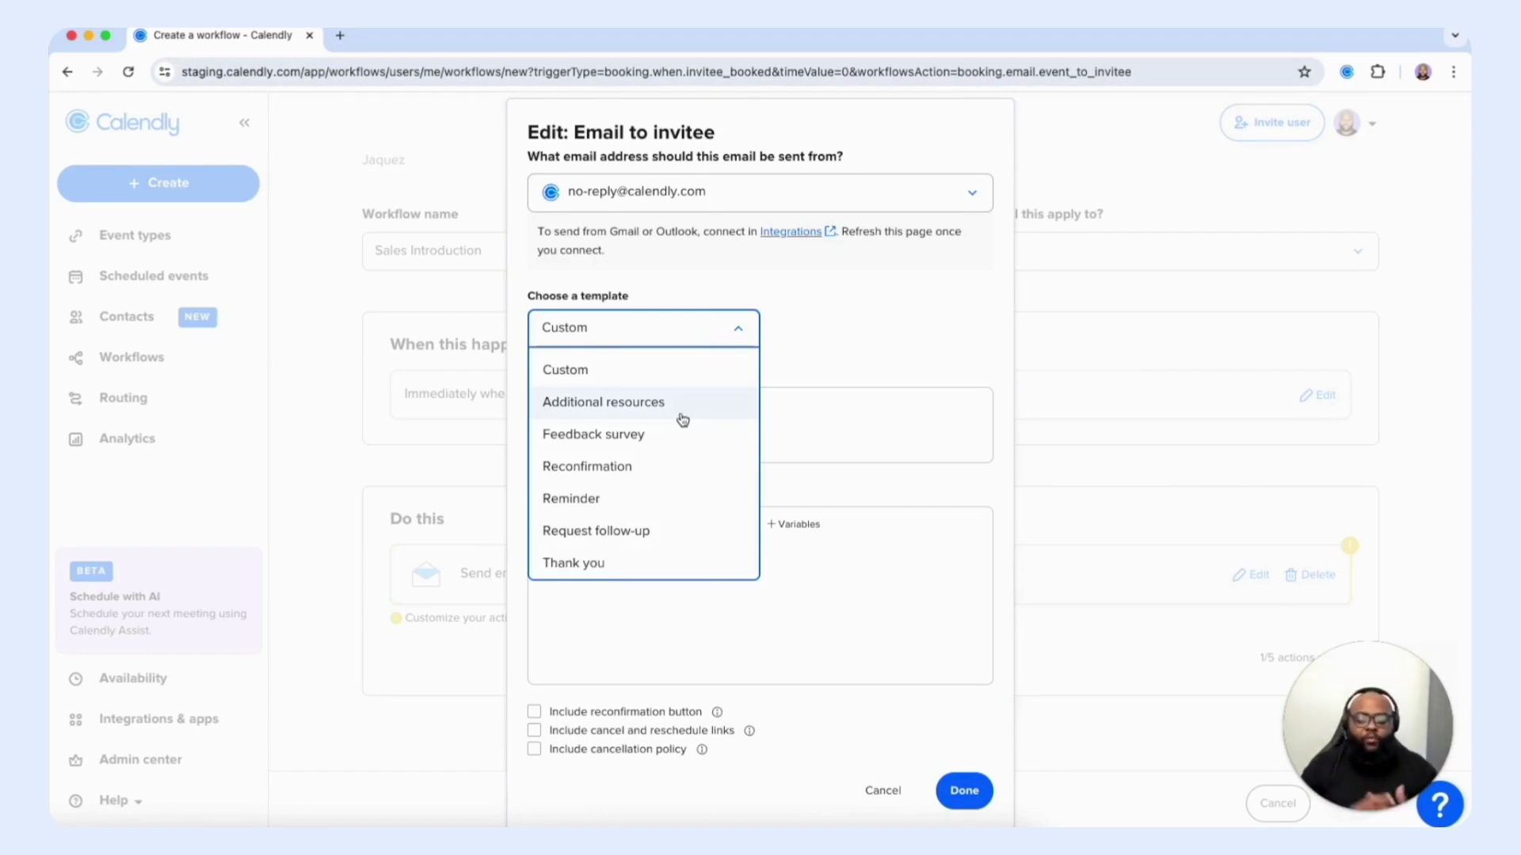
Apply the Additional resources template to fill the invitee email's subject and body
{"action": "scroll", "coordinate": [683, 420], "scroll_direction": "down", "scroll_amount": 1}
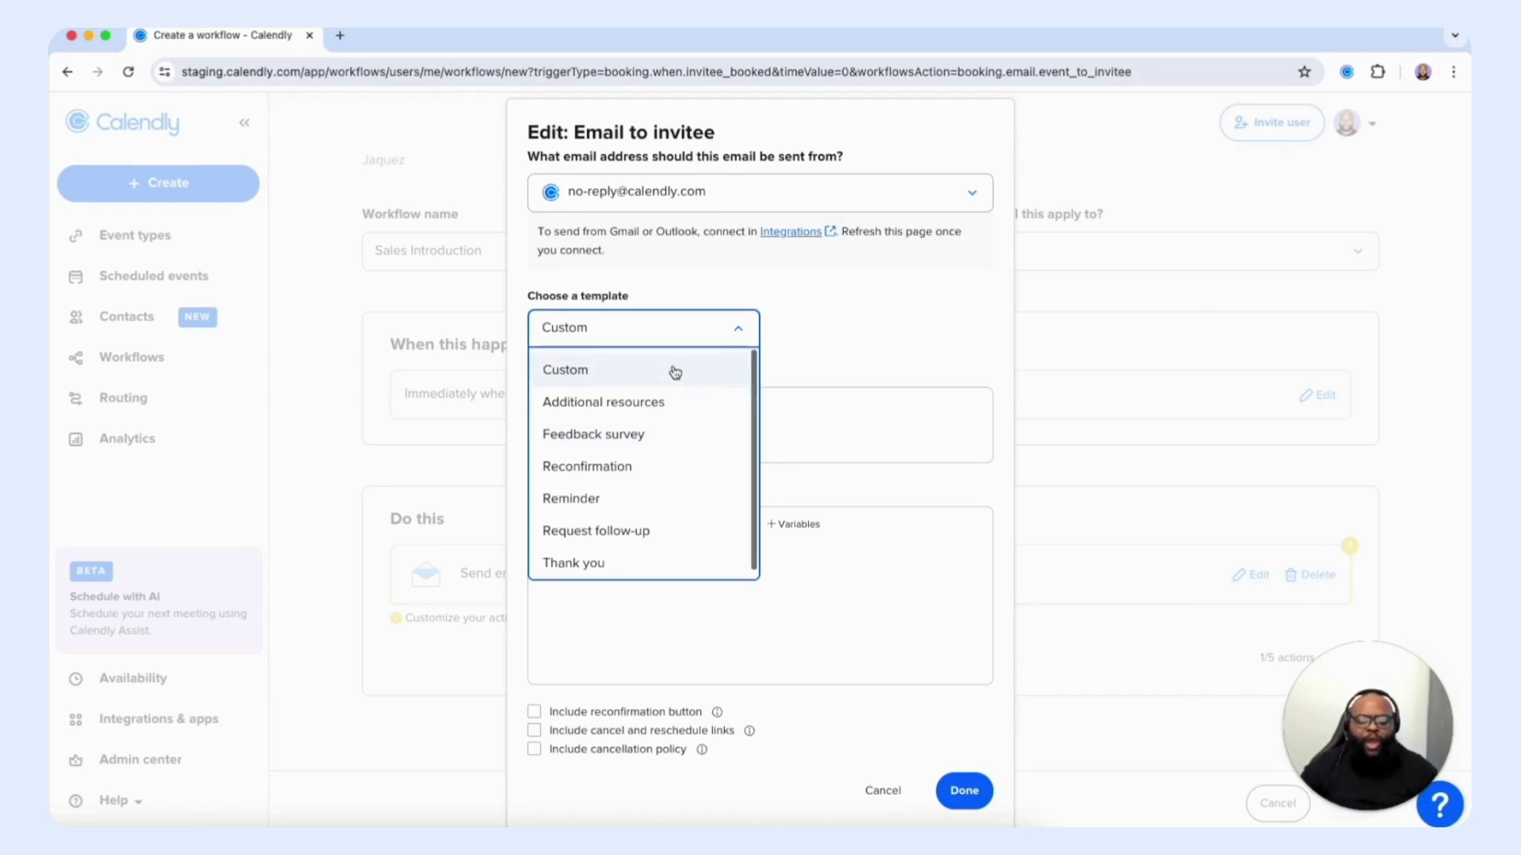
{"action": "left_click", "coordinate": [596, 405]}
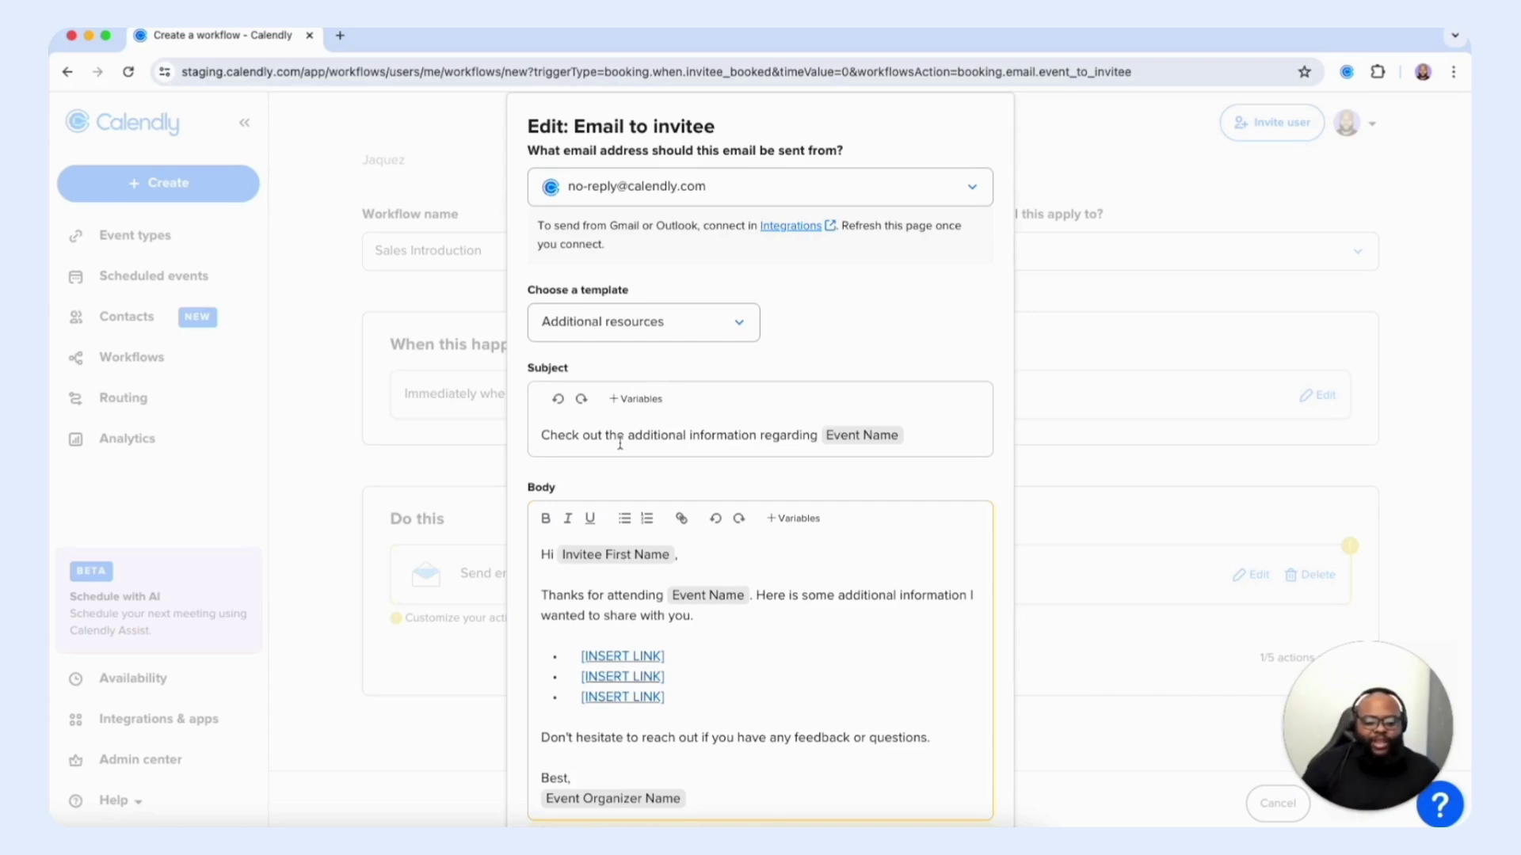
{"action": "left_click", "coordinate": [638, 402]}
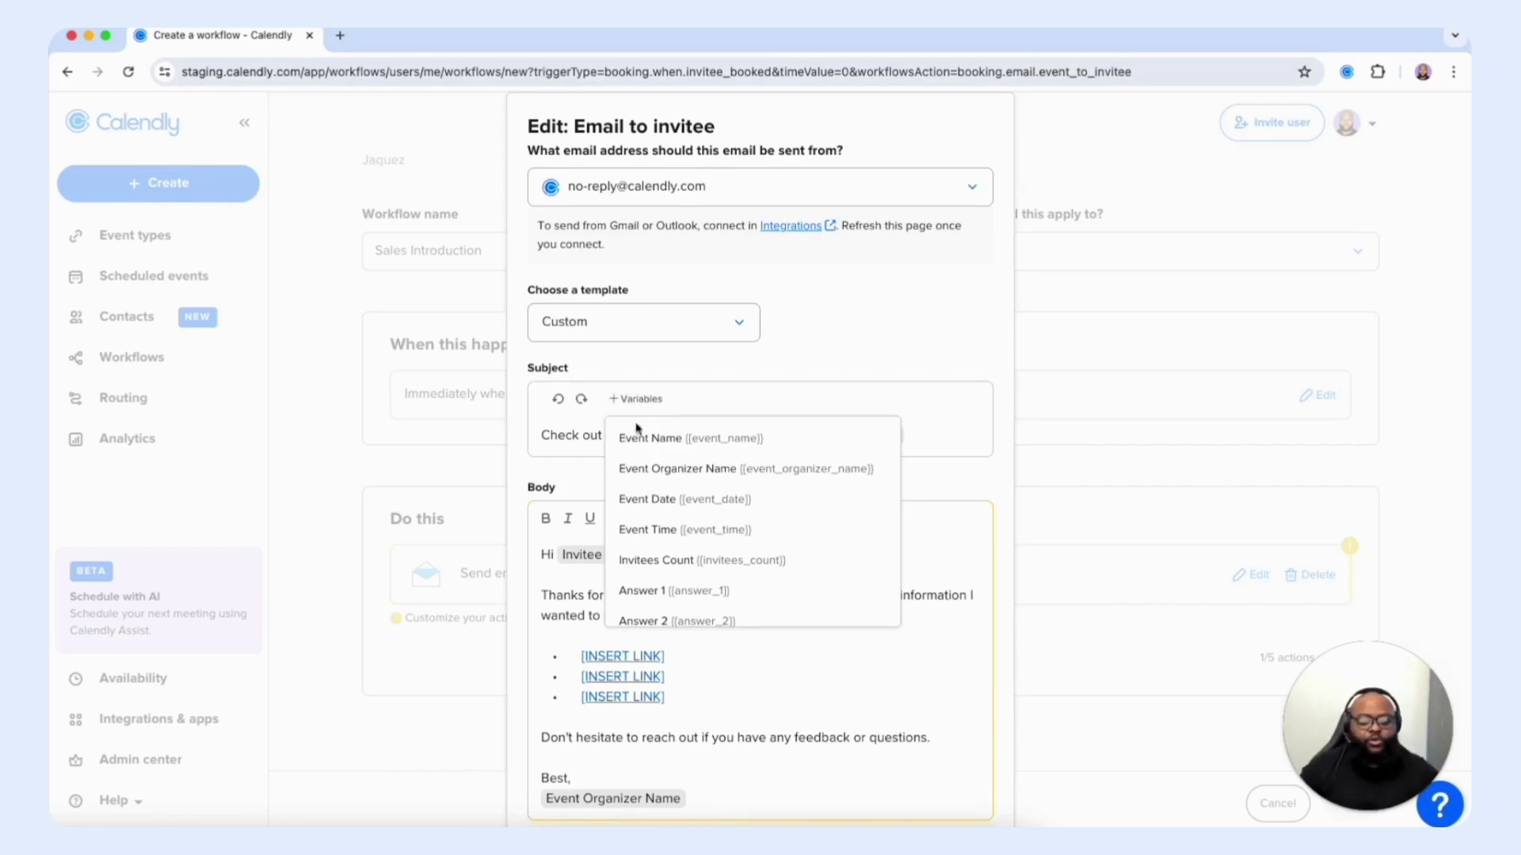
{"action": "scroll", "coordinate": [645, 544], "scroll_direction": "down", "scroll_amount": 3}
{"action": "scroll", "coordinate": [647, 545], "scroll_direction": "down", "scroll_amount": 5}
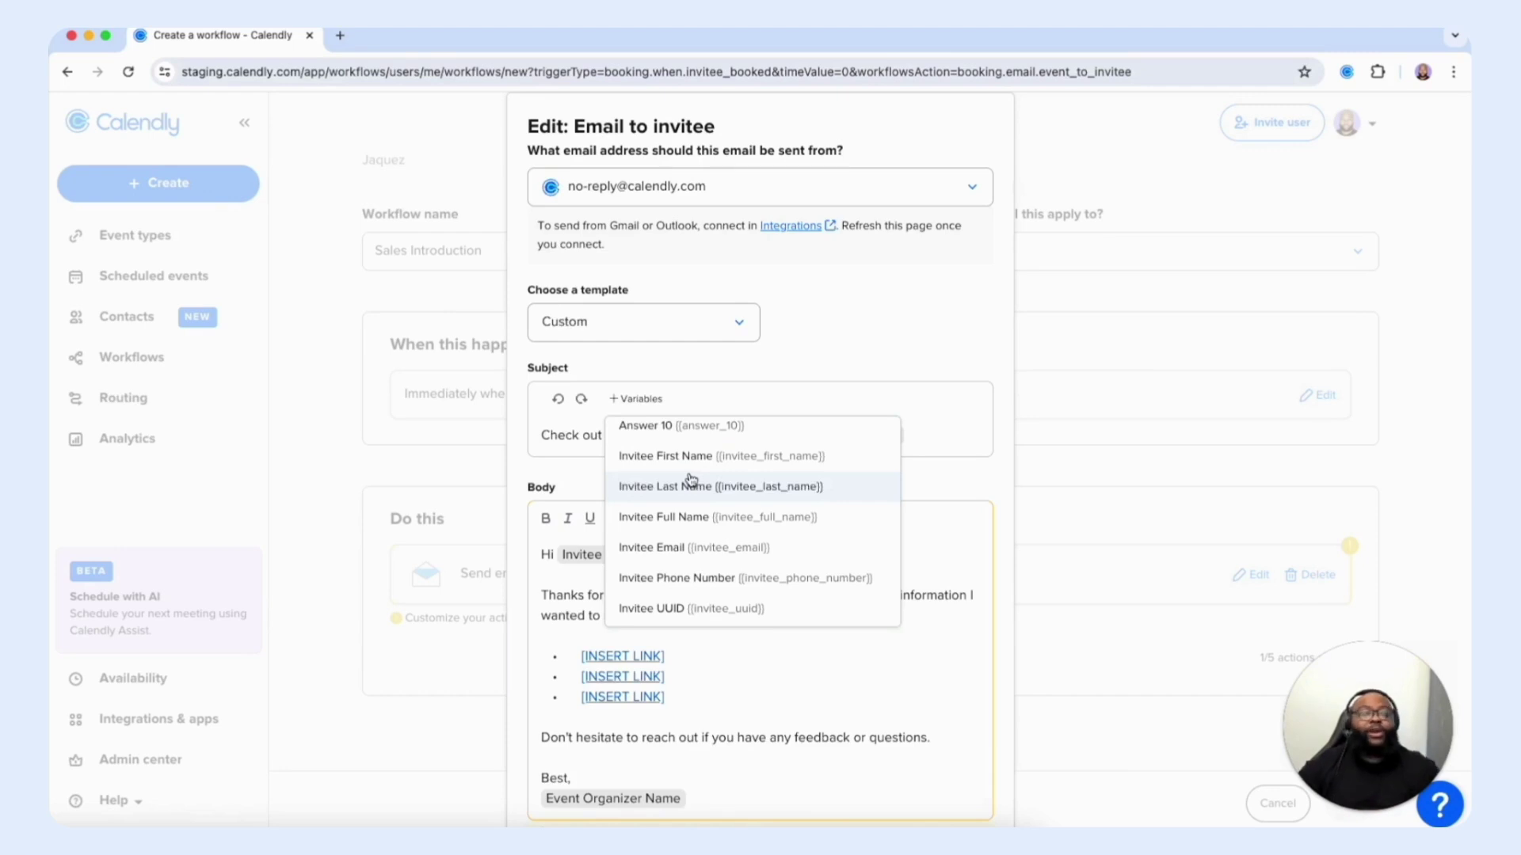
{"action": "left_click", "coordinate": [719, 380]}
{"action": "scroll", "coordinate": [669, 445], "scroll_direction": "down", "scroll_amount": 2}
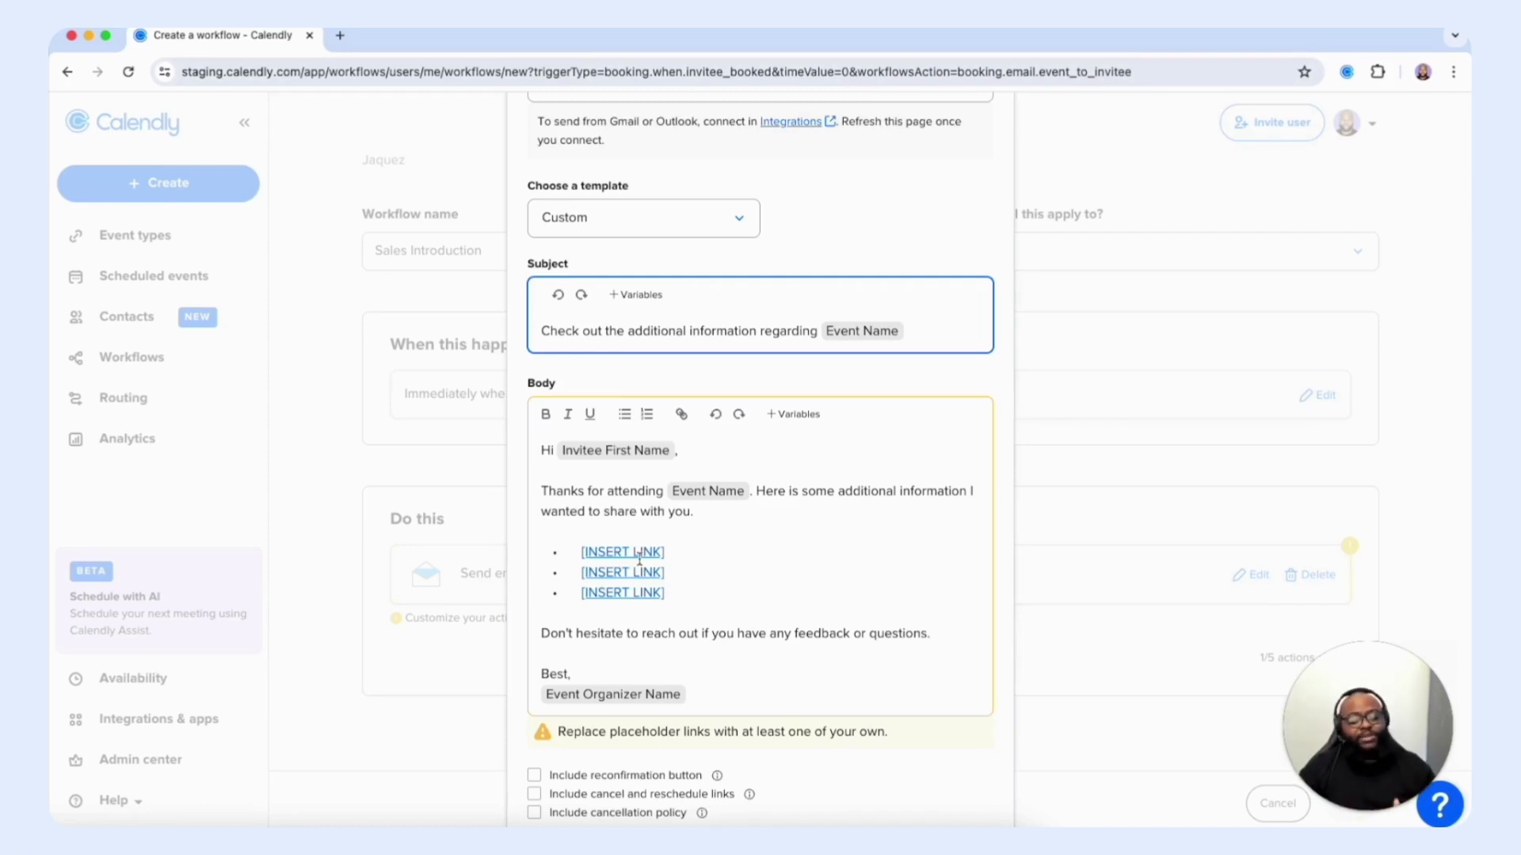
Replace the three [INSERT LINK] bullets with one 'Link Here.' bullet and confirm the invitee email
{"action": "scroll", "coordinate": [639, 559], "scroll_direction": "down", "scroll_amount": 1}
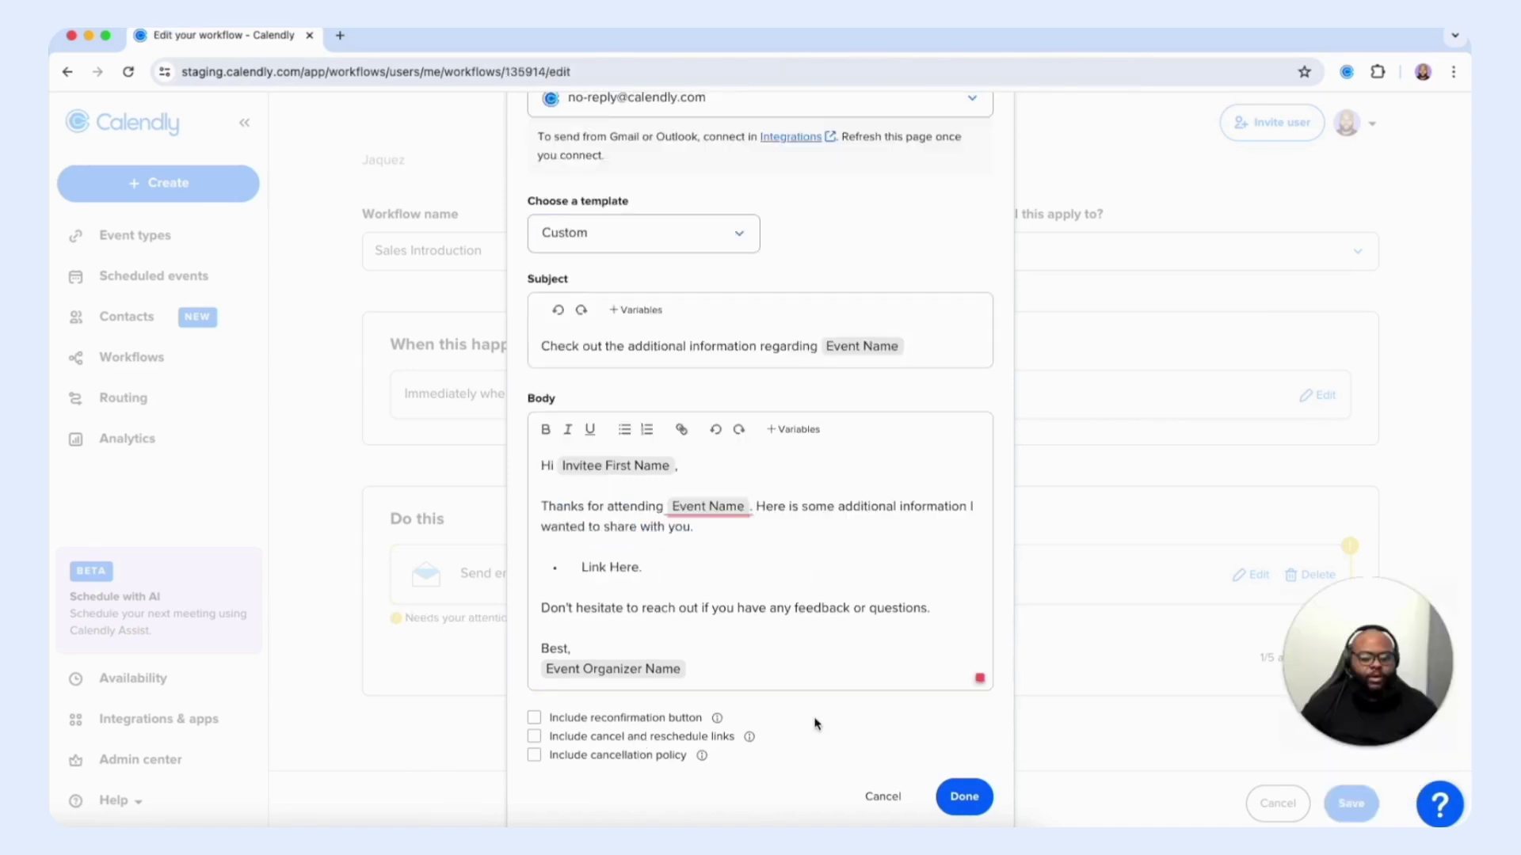
{"action": "left_click", "coordinate": [965, 797]}
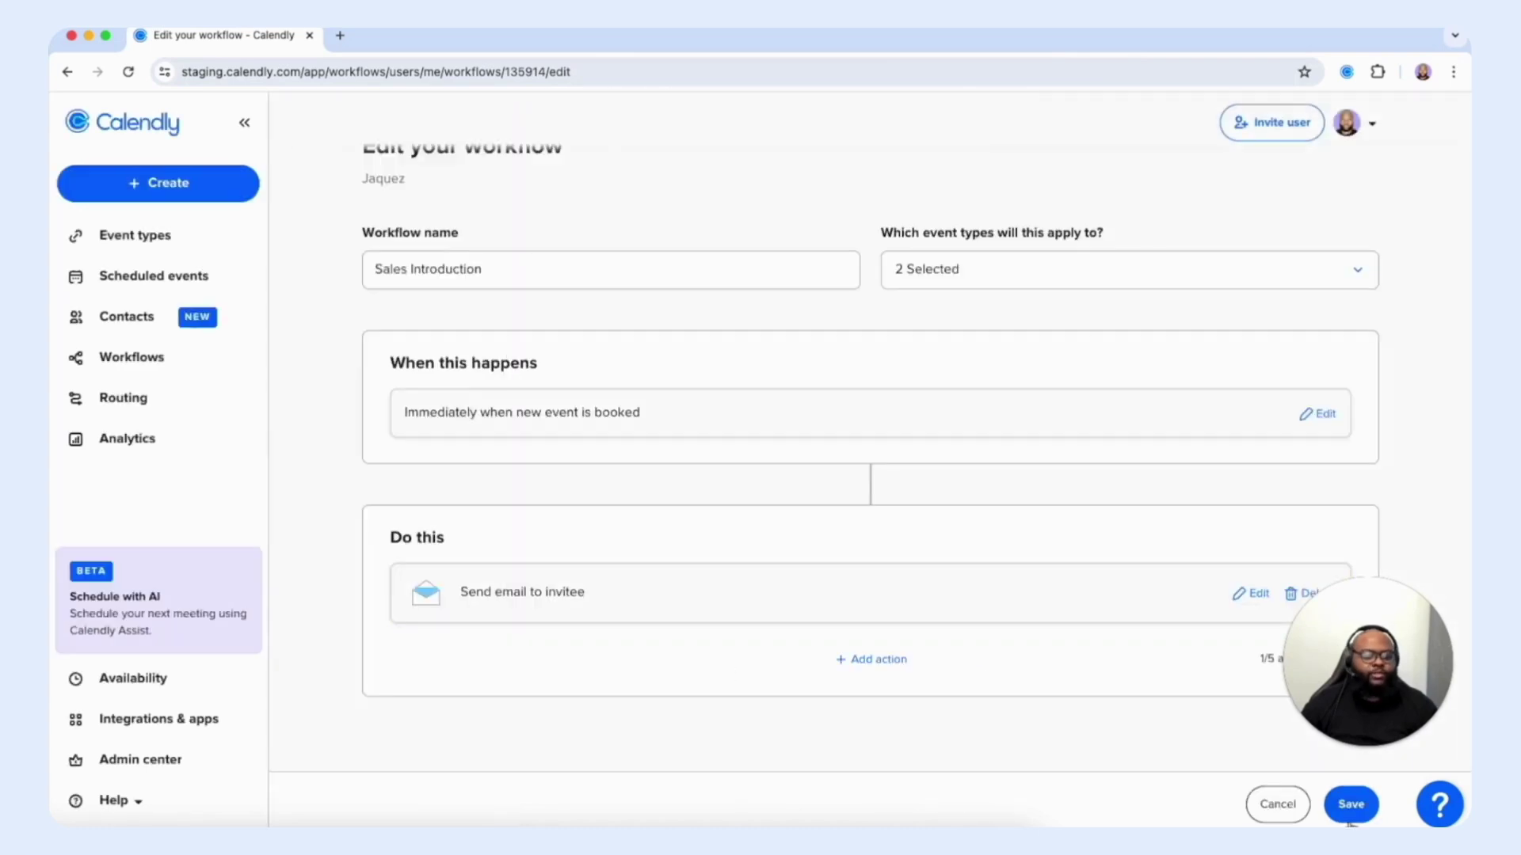
Save the Sales Introduction workflow with its invitee email action
{"action": "left_click", "coordinate": [1351, 804]}
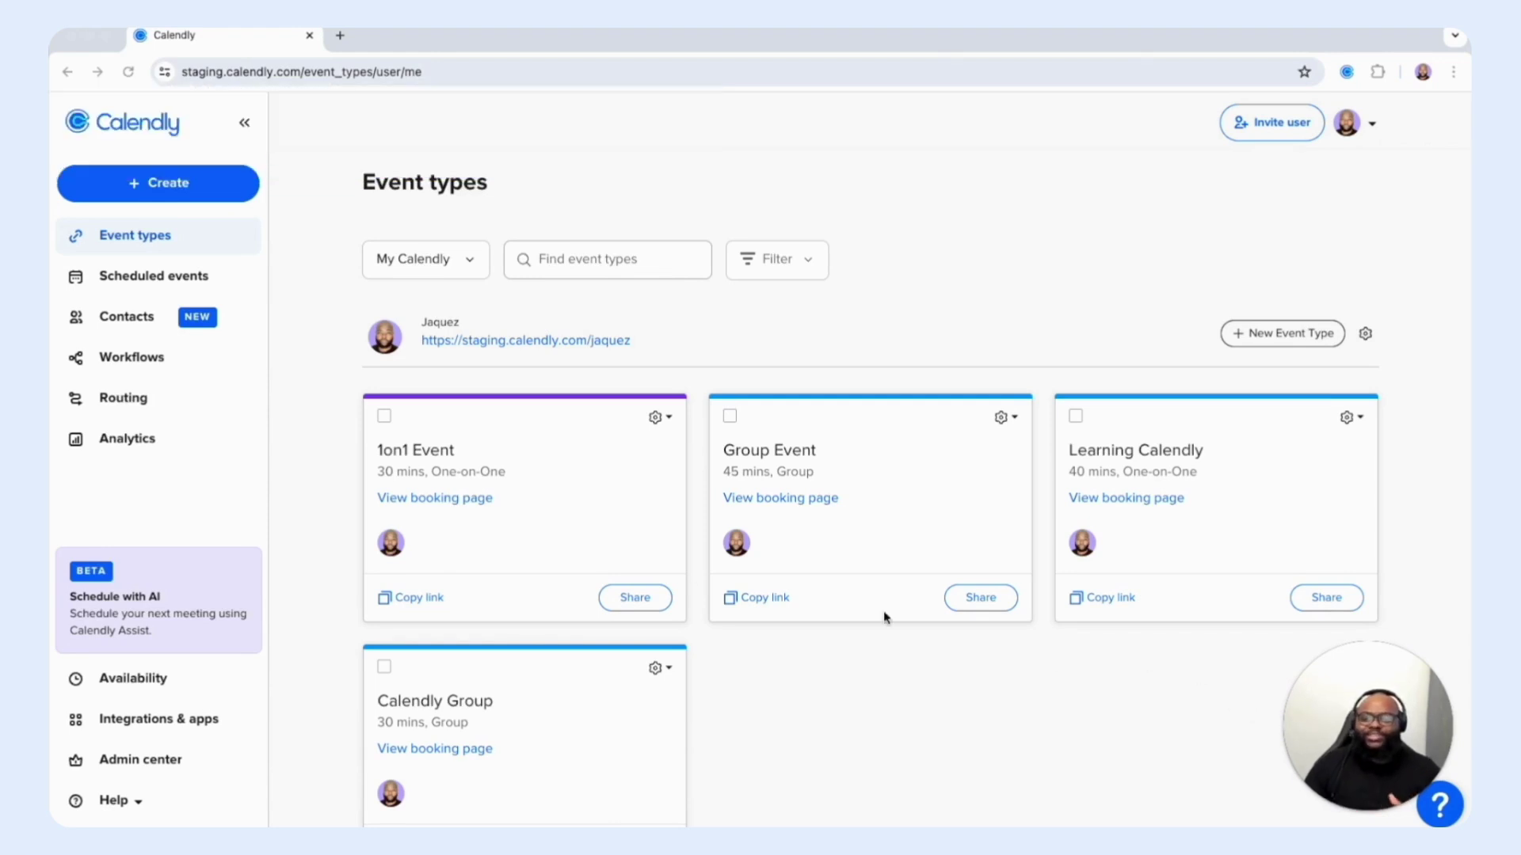
Go to the Routing forms list and open the Sales Analysis form
{"action": "left_click", "coordinate": [124, 398]}
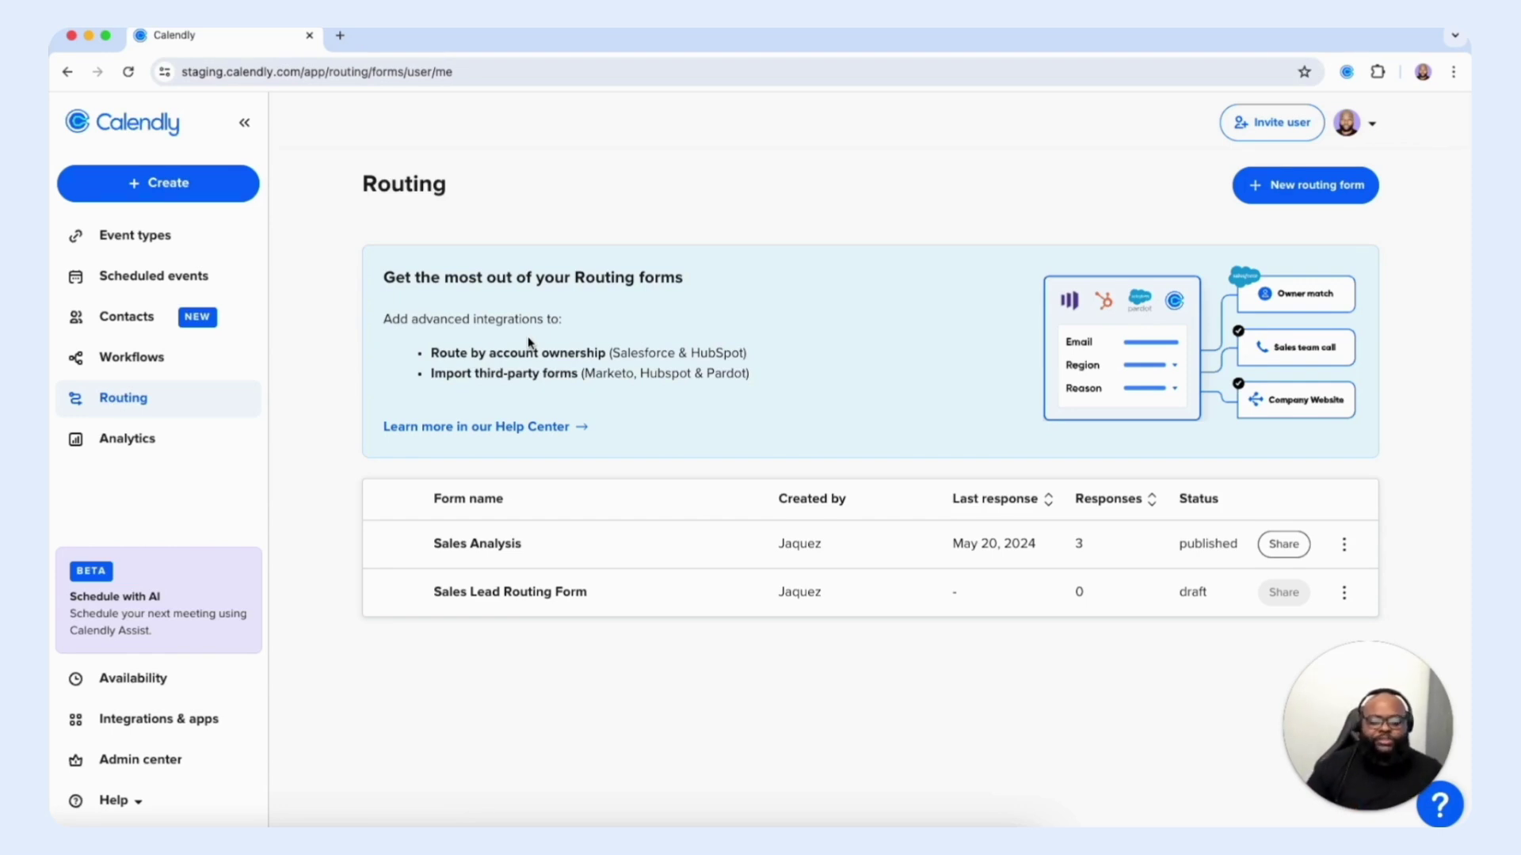
{"action": "left_click", "coordinate": [476, 546]}
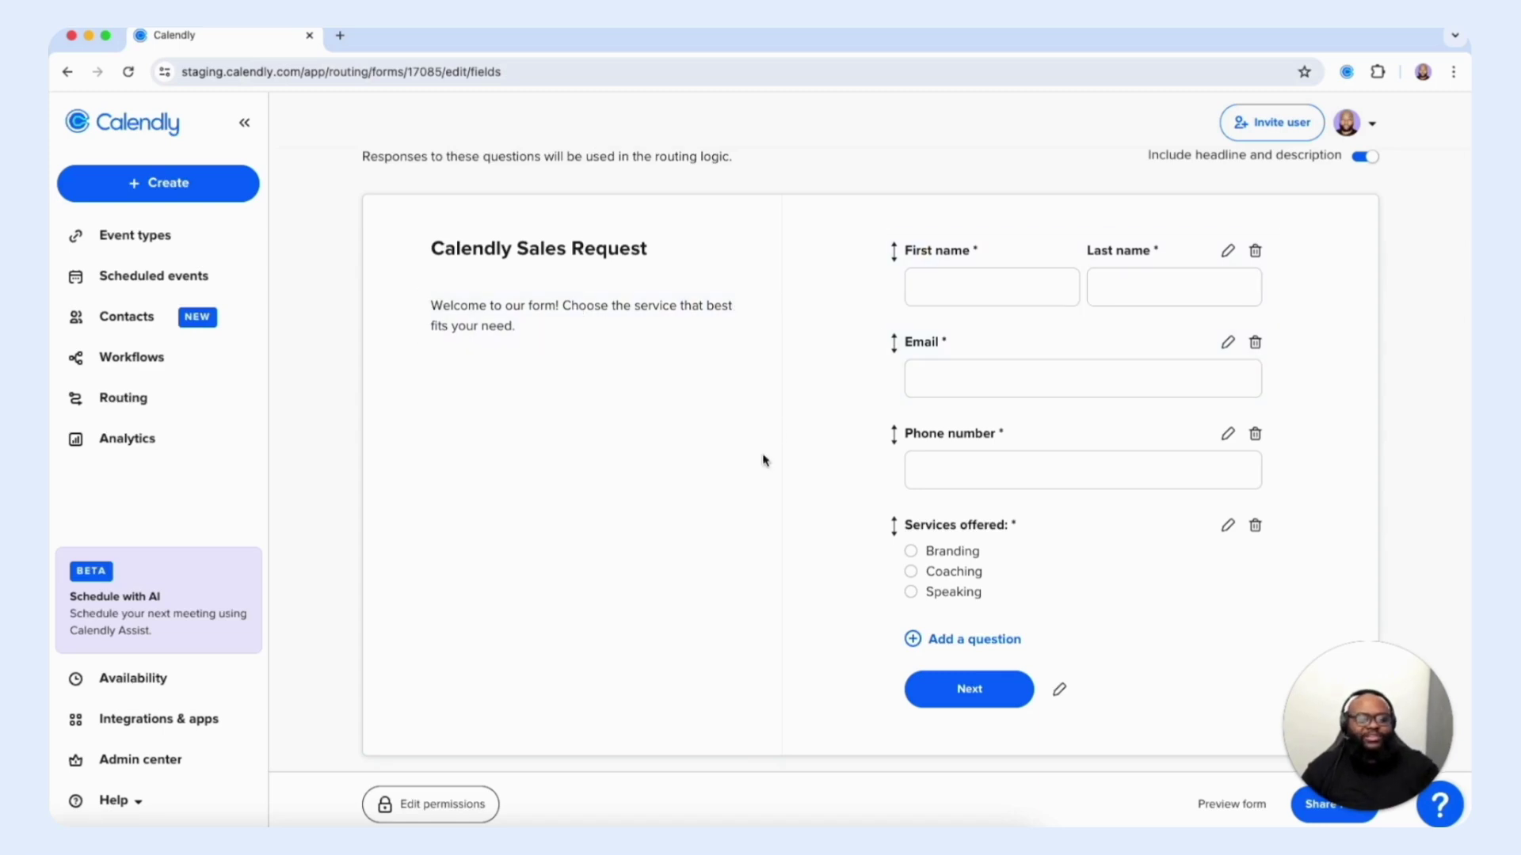
Review the Calendly Sales Request questions, then switch to the form's routing logic
{"action": "scroll", "coordinate": [655, 540], "scroll_direction": "up", "scroll_amount": 2}
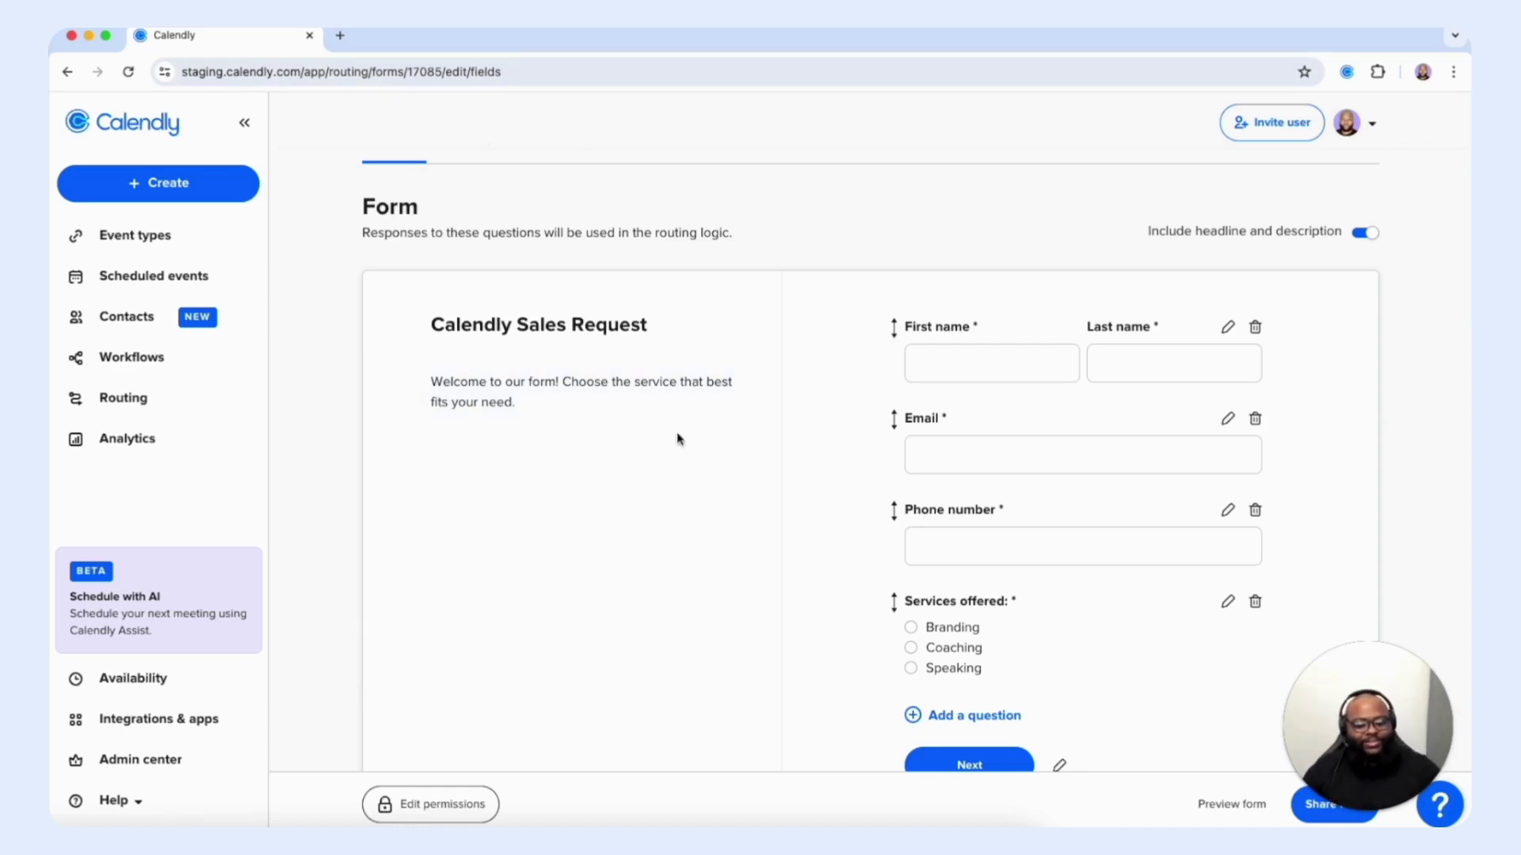
{"action": "scroll", "coordinate": [485, 263], "scroll_direction": "up", "scroll_amount": 2}
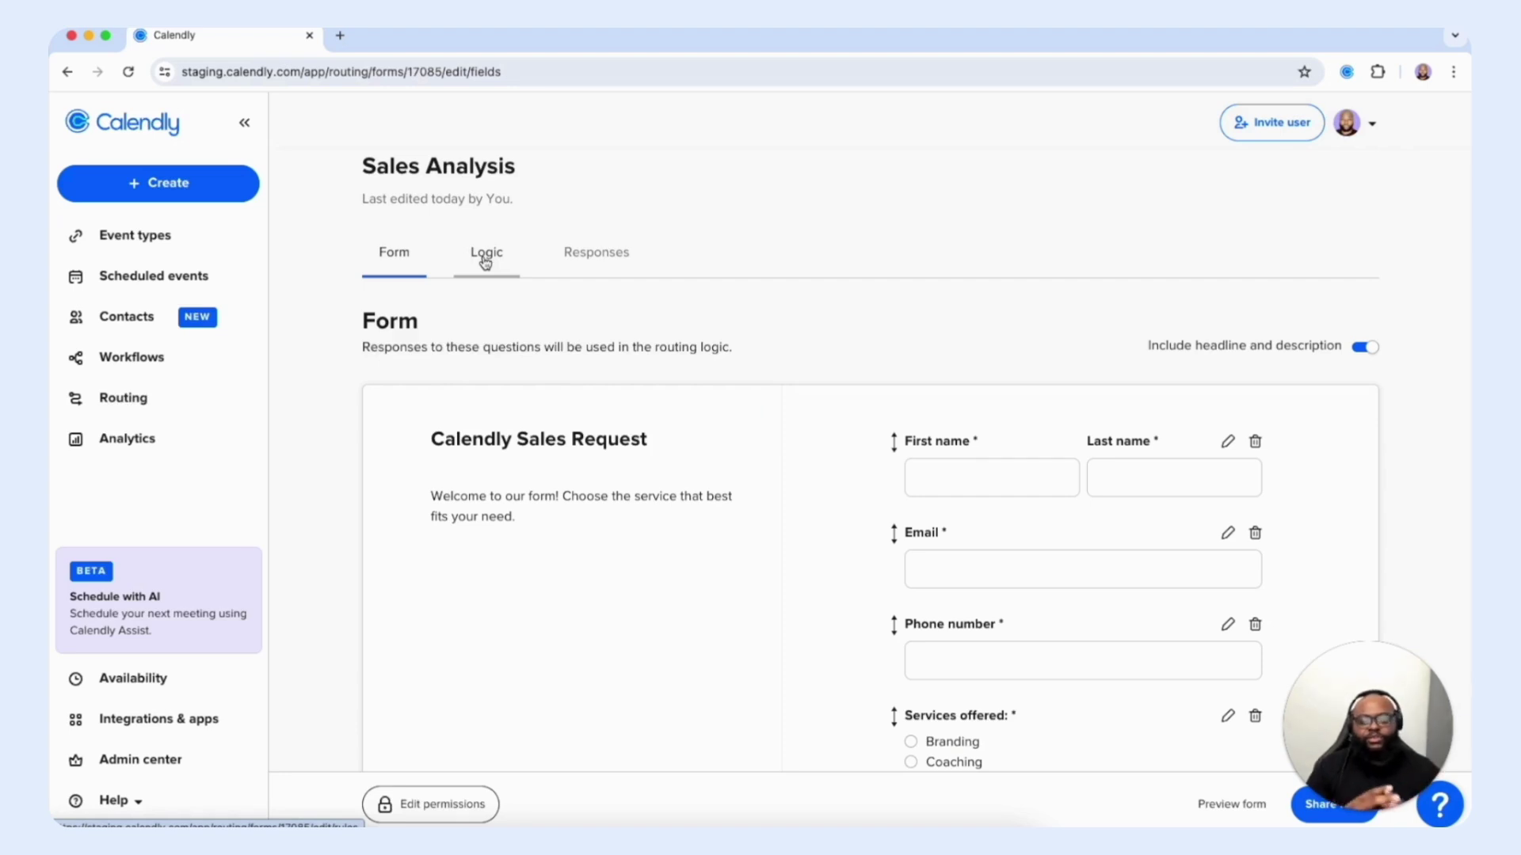
{"action": "left_click", "coordinate": [485, 263]}
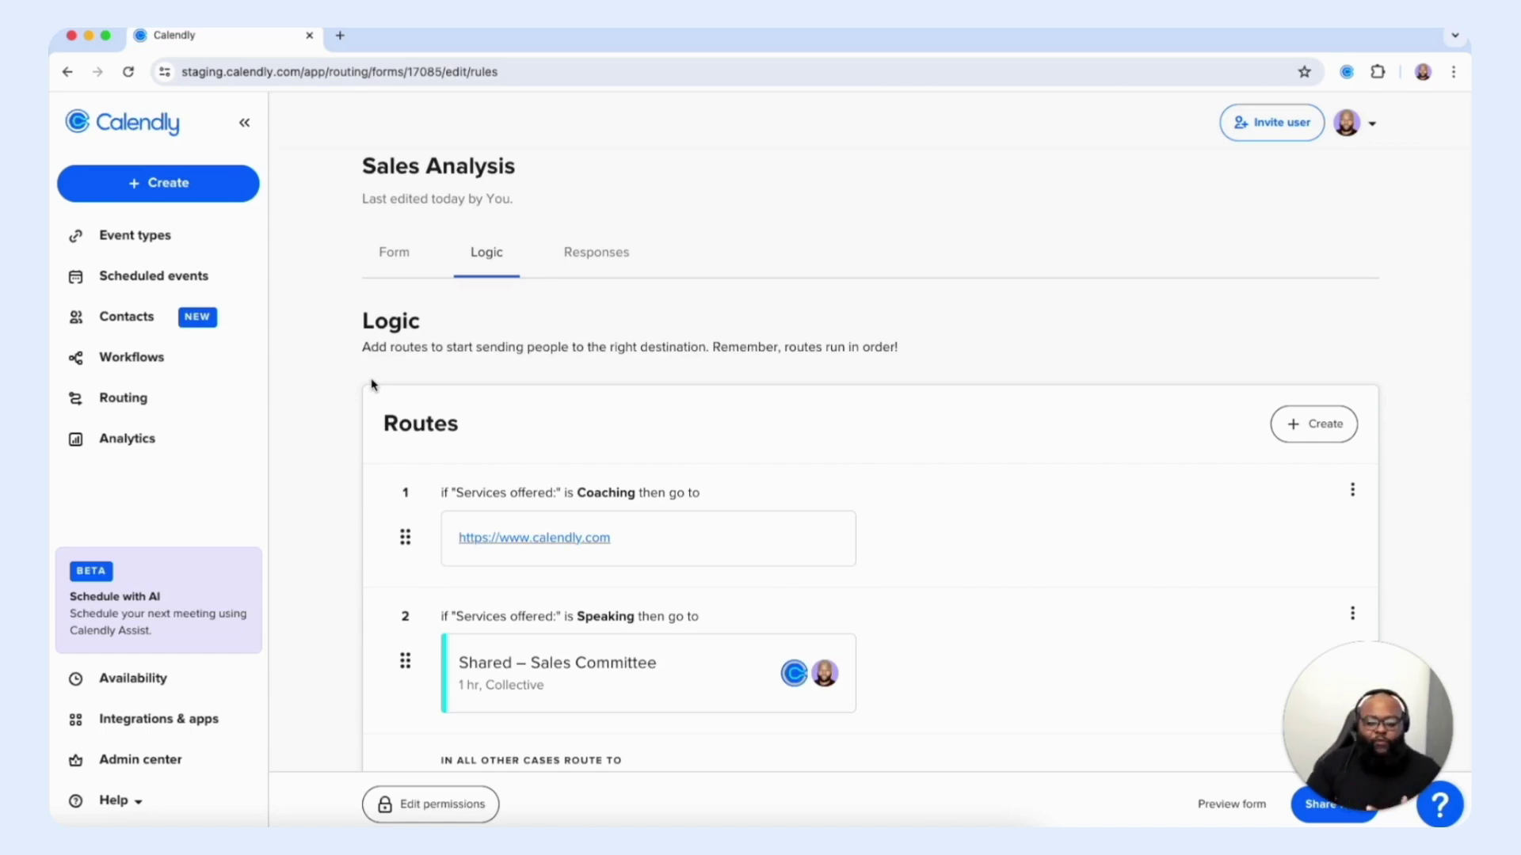
Look over the existing Coaching and Speaking routes and start creating a new route
{"action": "scroll", "coordinate": [649, 580], "scroll_direction": "down", "scroll_amount": 3}
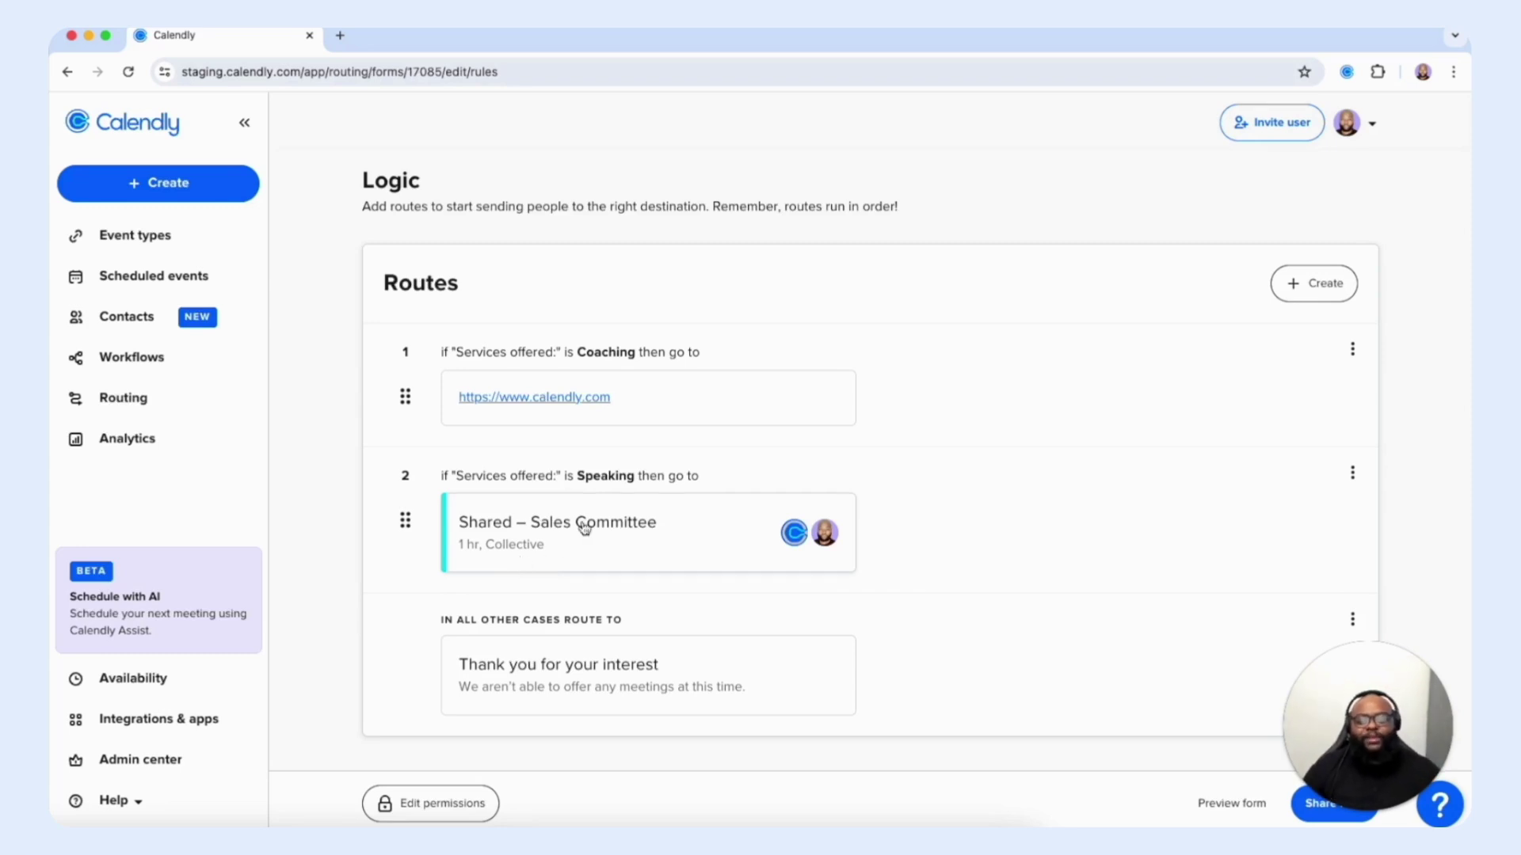
{"action": "scroll", "coordinate": [1059, 398], "scroll_direction": "up", "scroll_amount": 1}
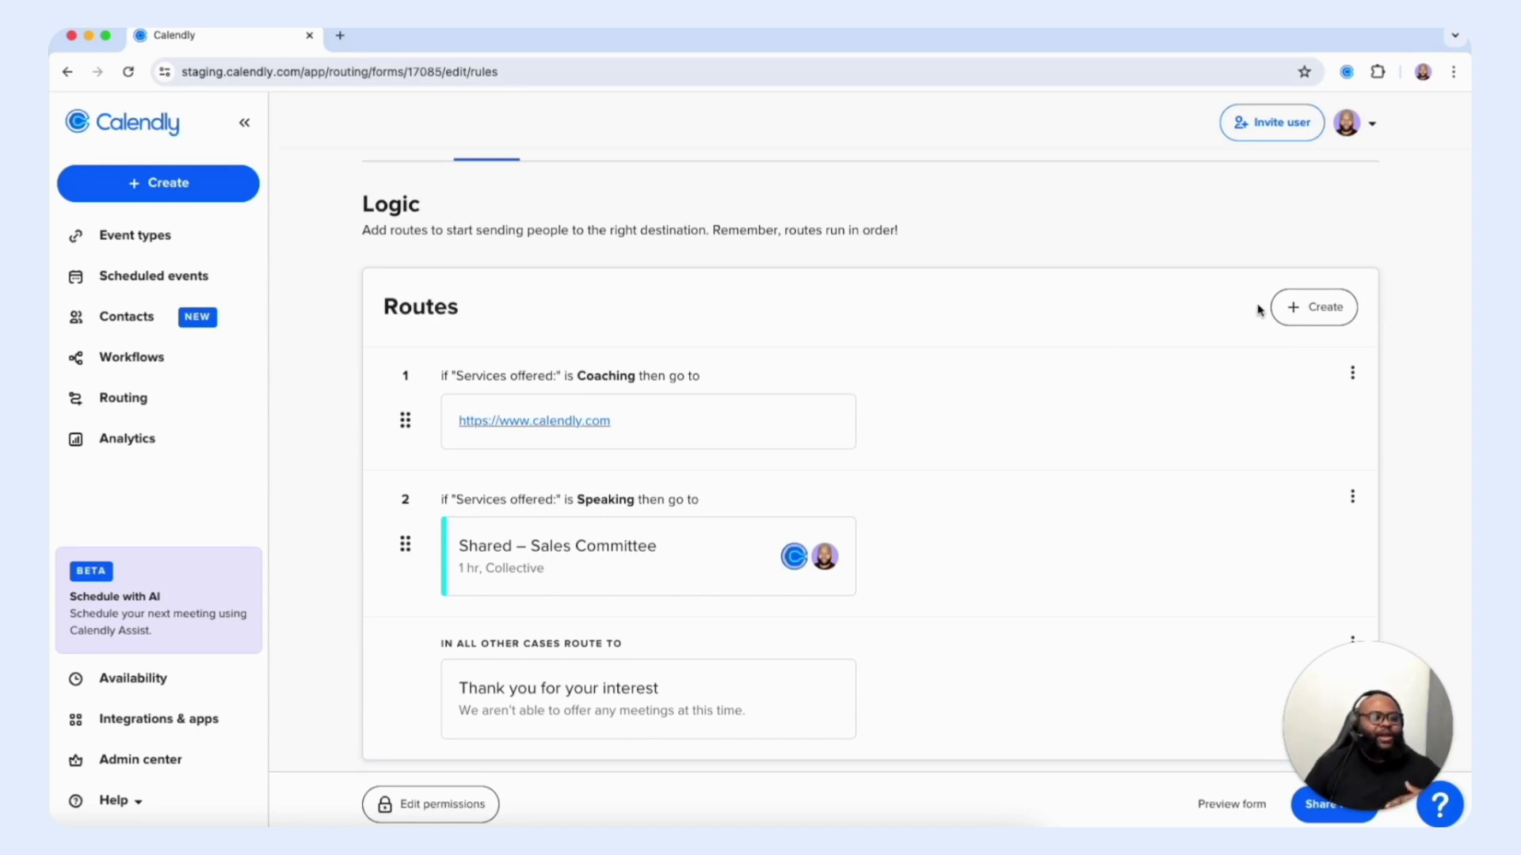
{"action": "left_click", "coordinate": [1311, 308]}
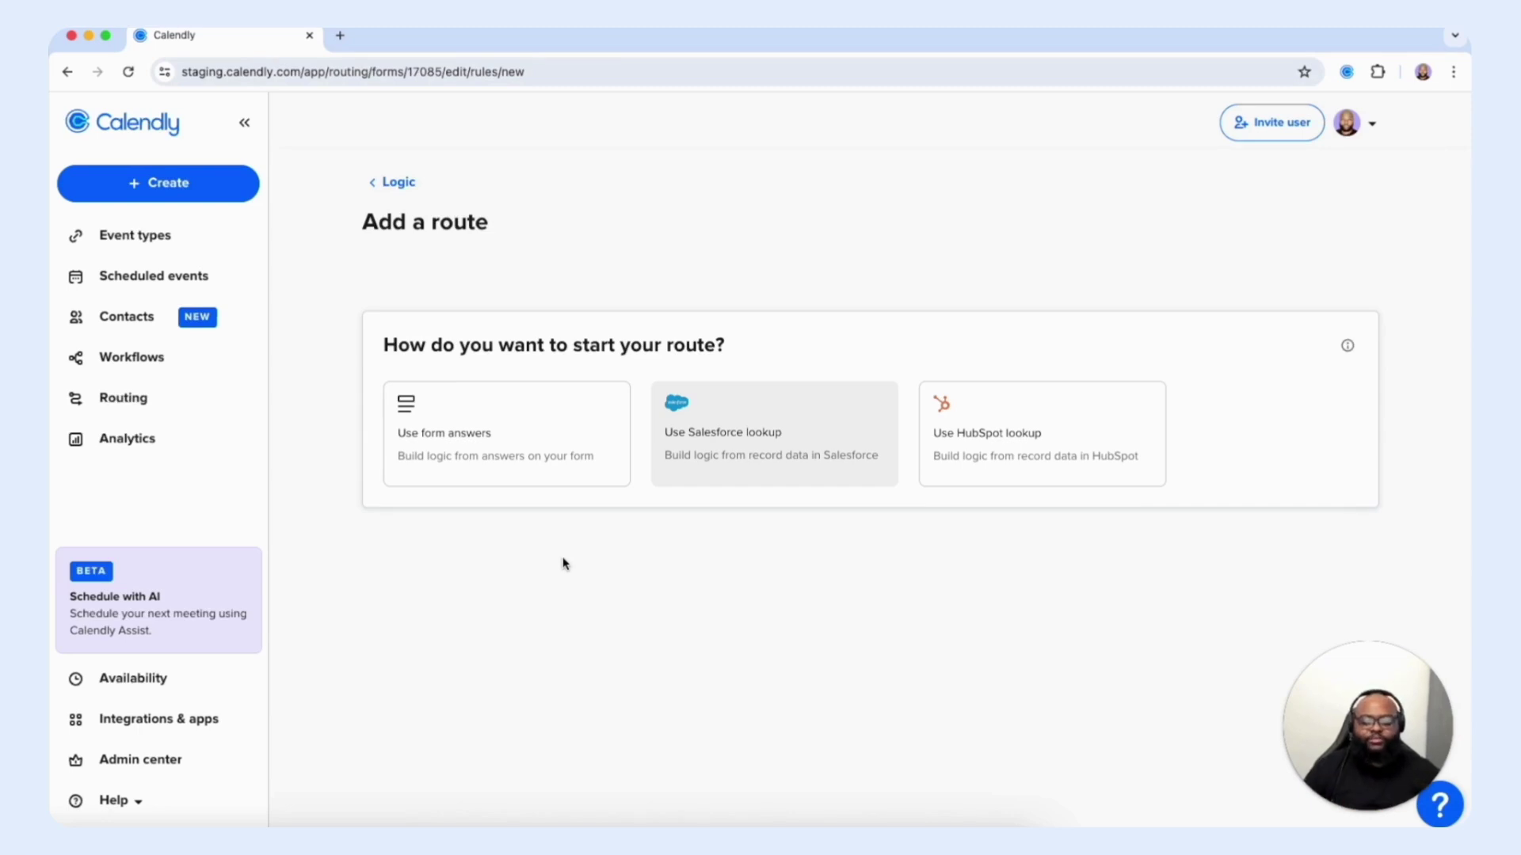
Build a form-answer route with the condition 'Services offered is Branding'
{"action": "left_click", "coordinate": [520, 456]}
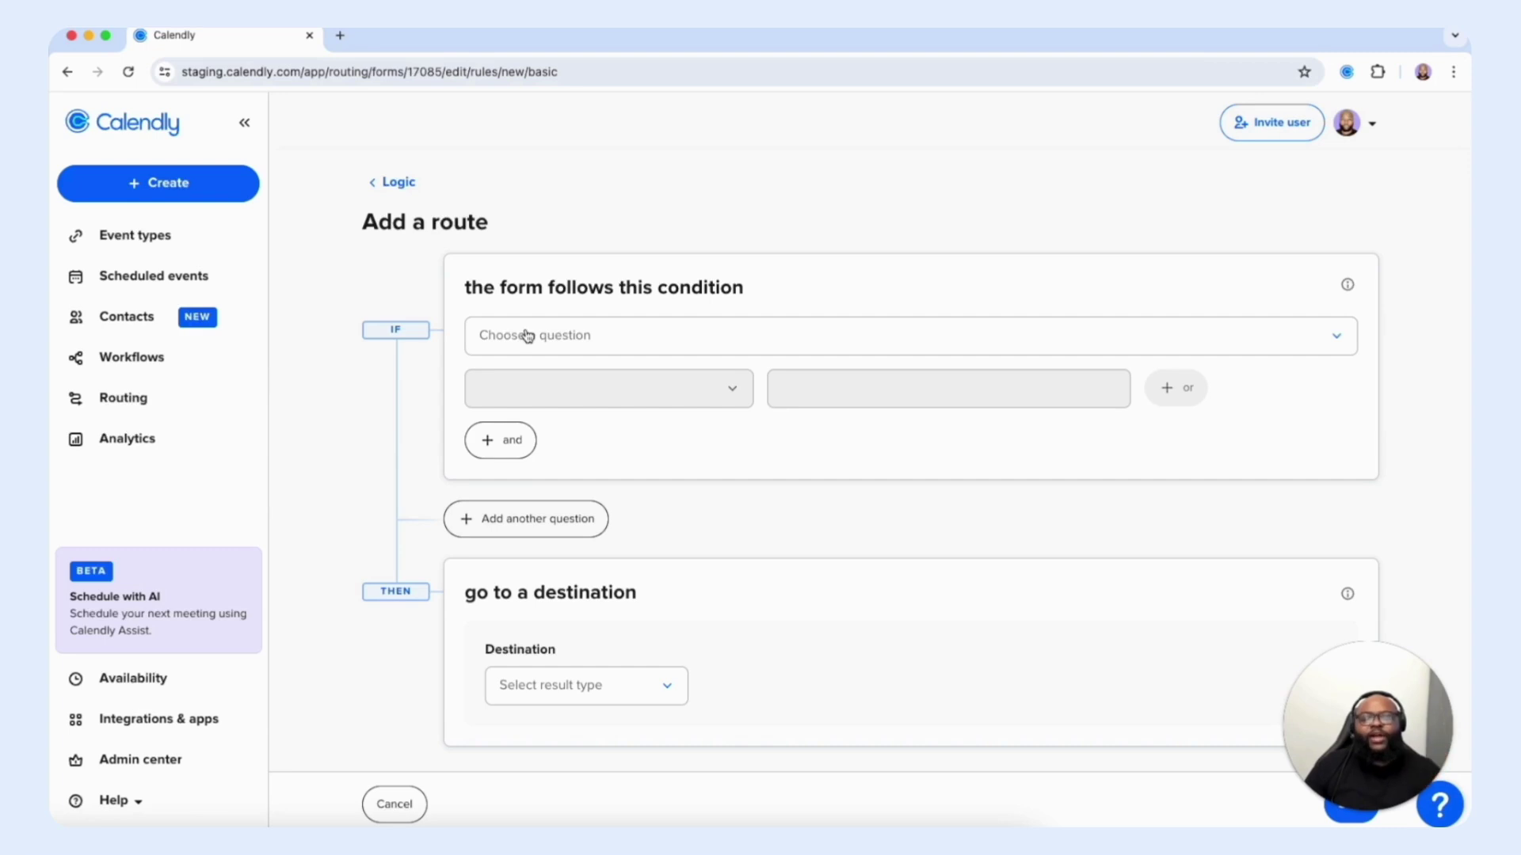
{"action": "left_click", "coordinate": [527, 336]}
{"action": "left_click", "coordinate": [521, 446]}
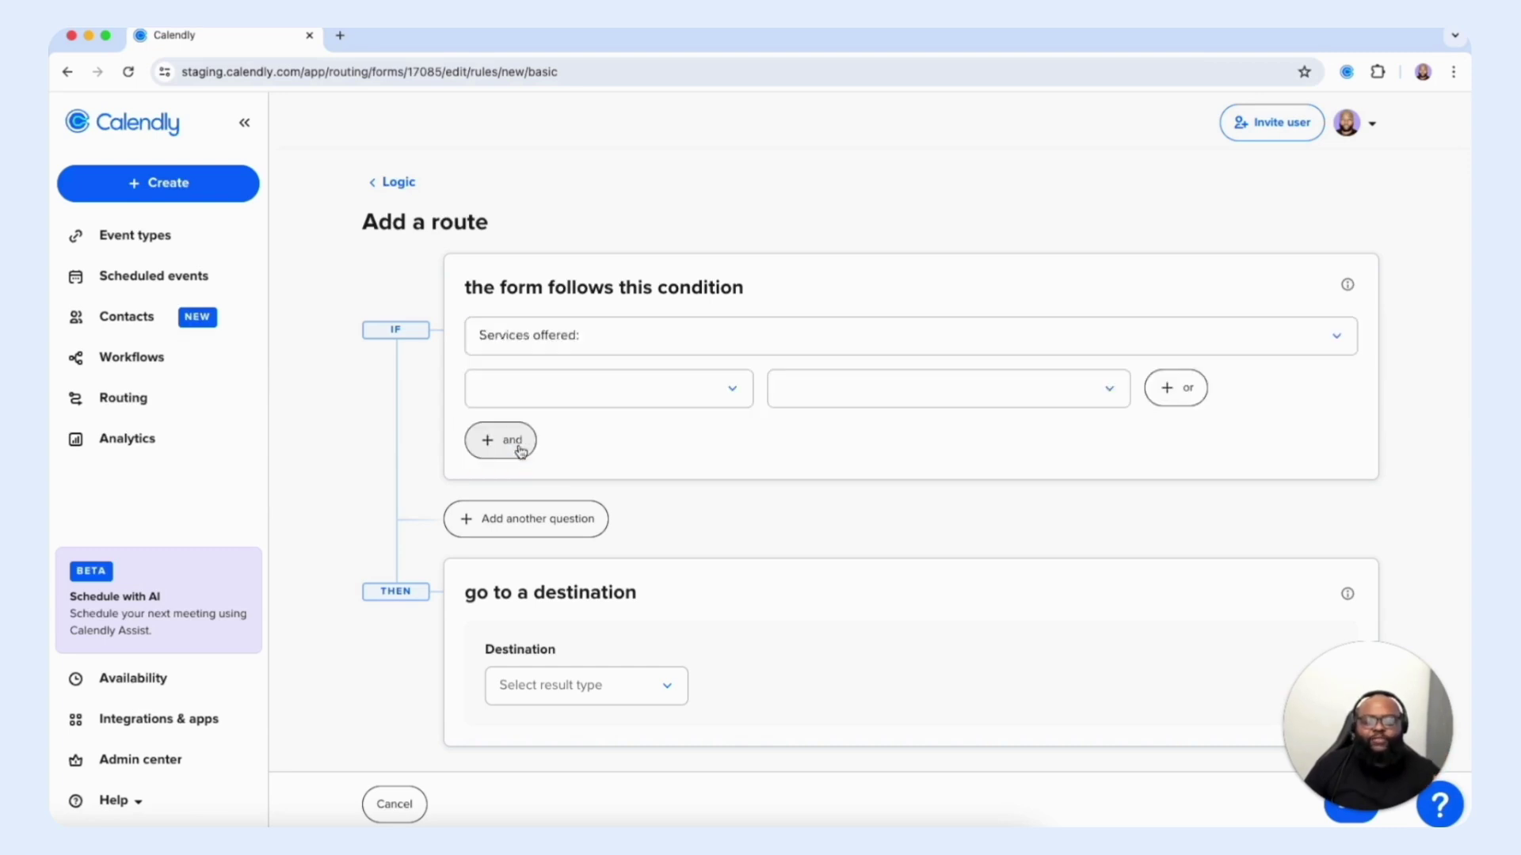
{"action": "left_click", "coordinate": [603, 394]}
{"action": "left_click", "coordinate": [554, 431]}
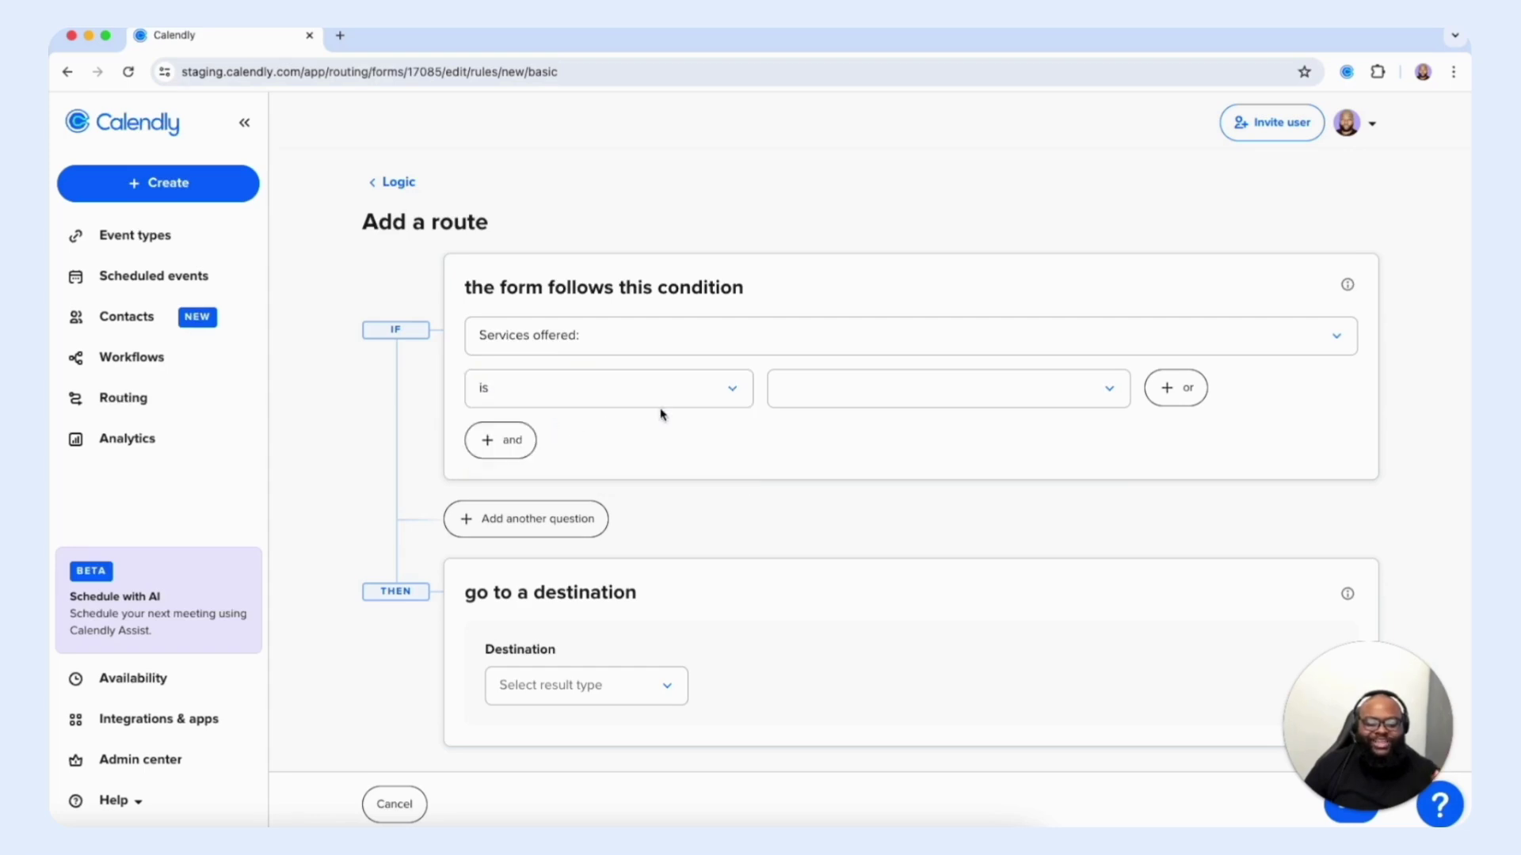
{"action": "left_click", "coordinate": [817, 404]}
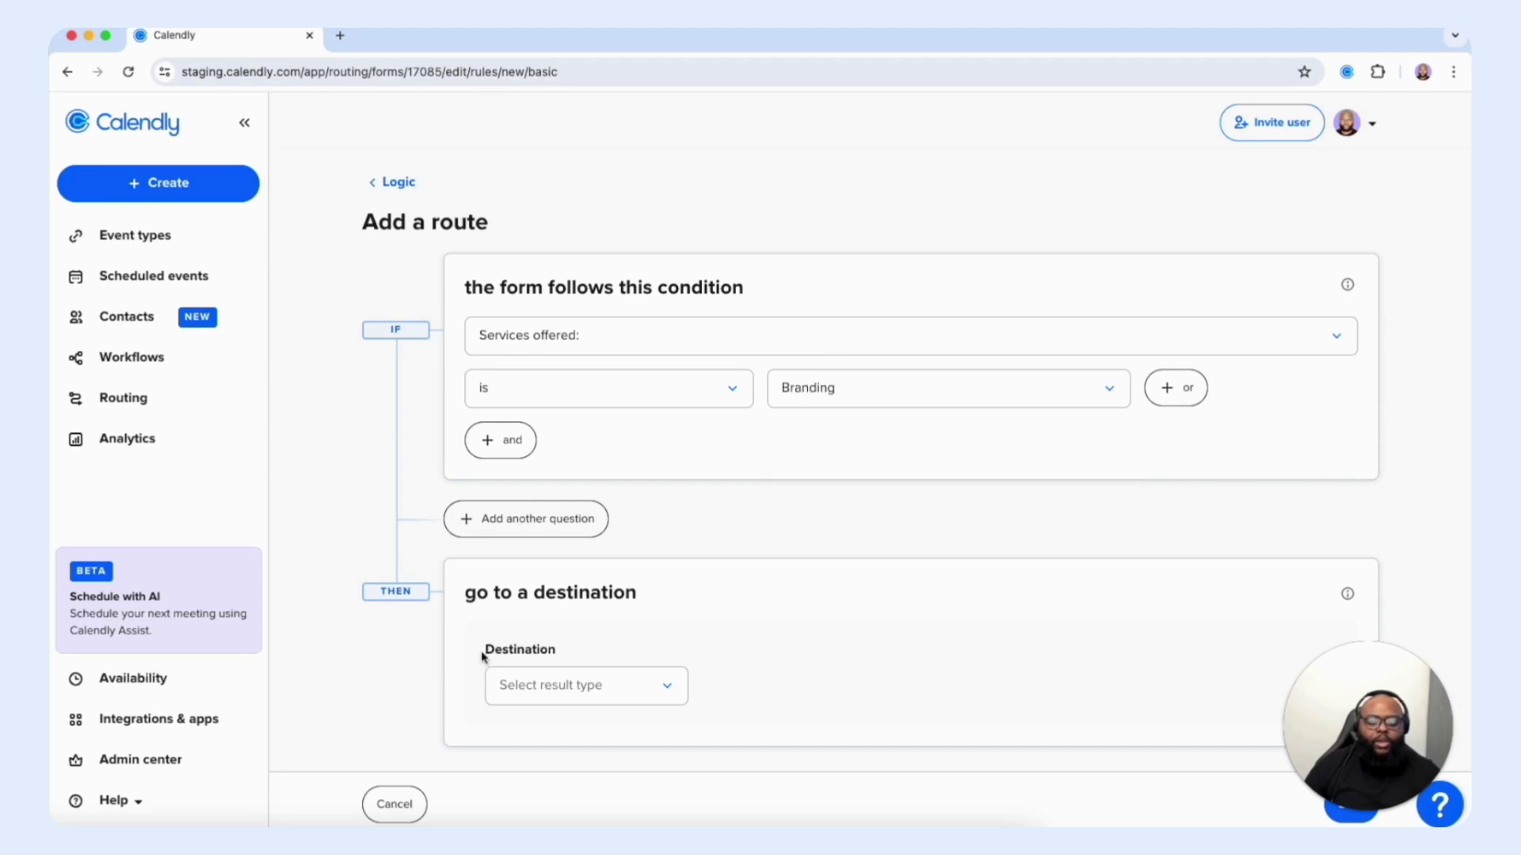
Send matching respondents to the Shared – Sales Team Robin event type and save the route
{"action": "scroll", "coordinate": [485, 666], "scroll_direction": "down", "scroll_amount": 3}
{"action": "left_click", "coordinate": [583, 579]}
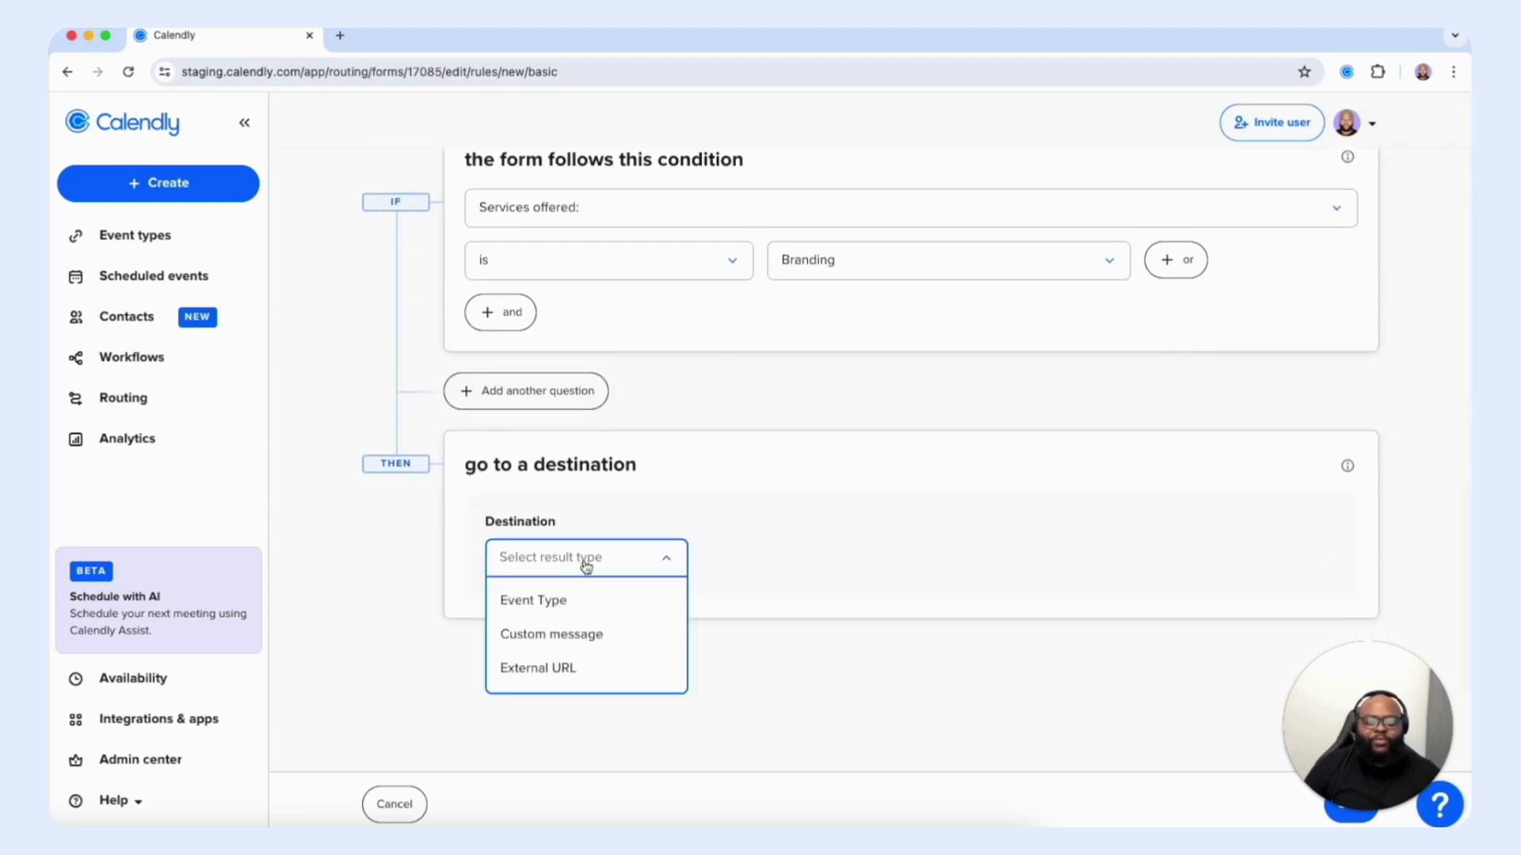
{"action": "left_click", "coordinate": [544, 600]}
{"action": "left_click", "coordinate": [760, 716]}
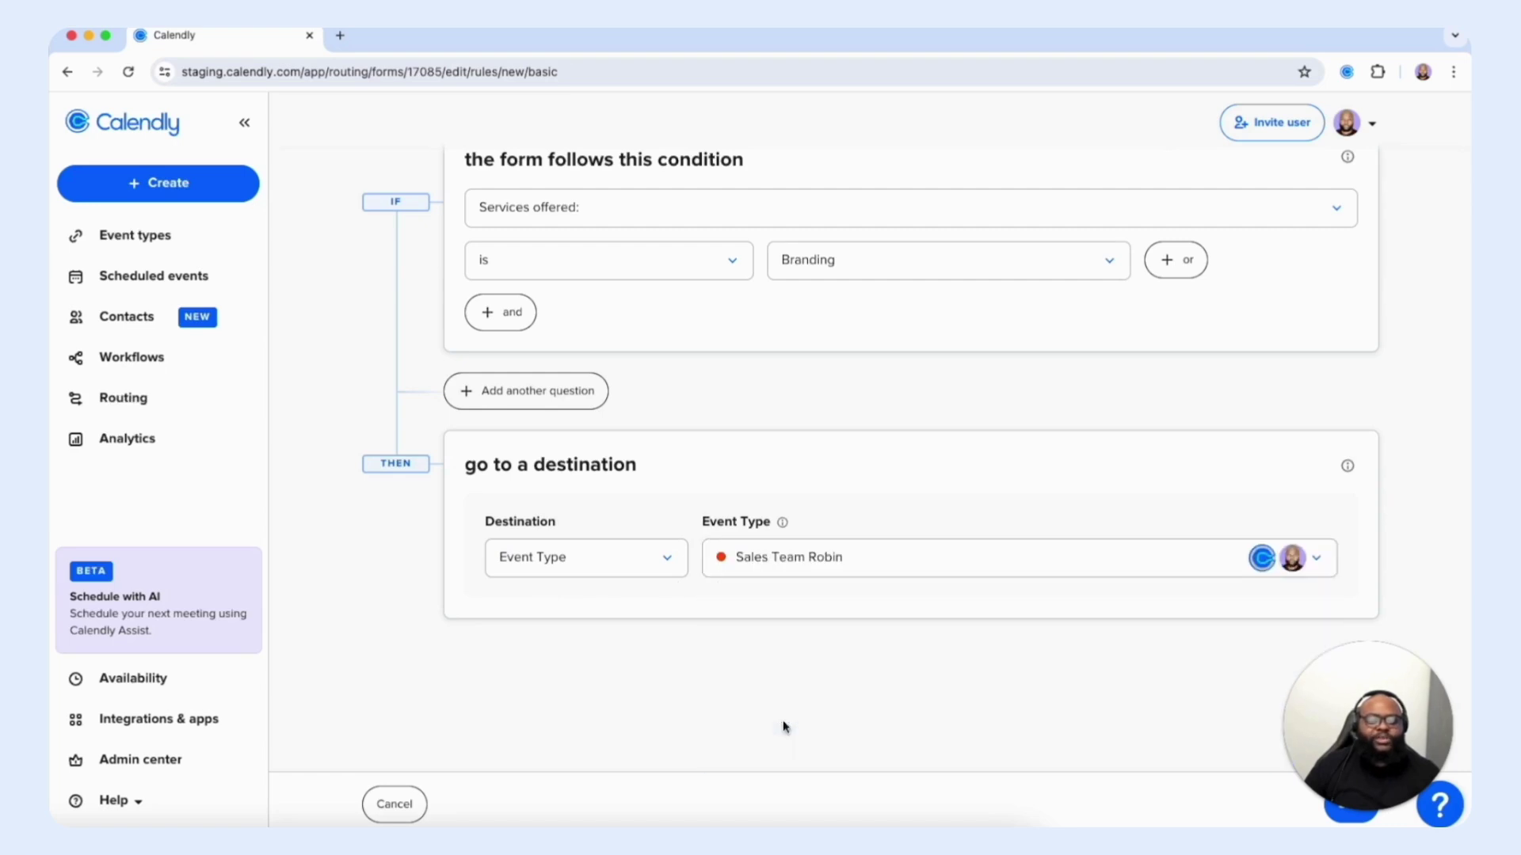
{"action": "scroll", "coordinate": [705, 466], "scroll_direction": "up", "scroll_amount": 3}
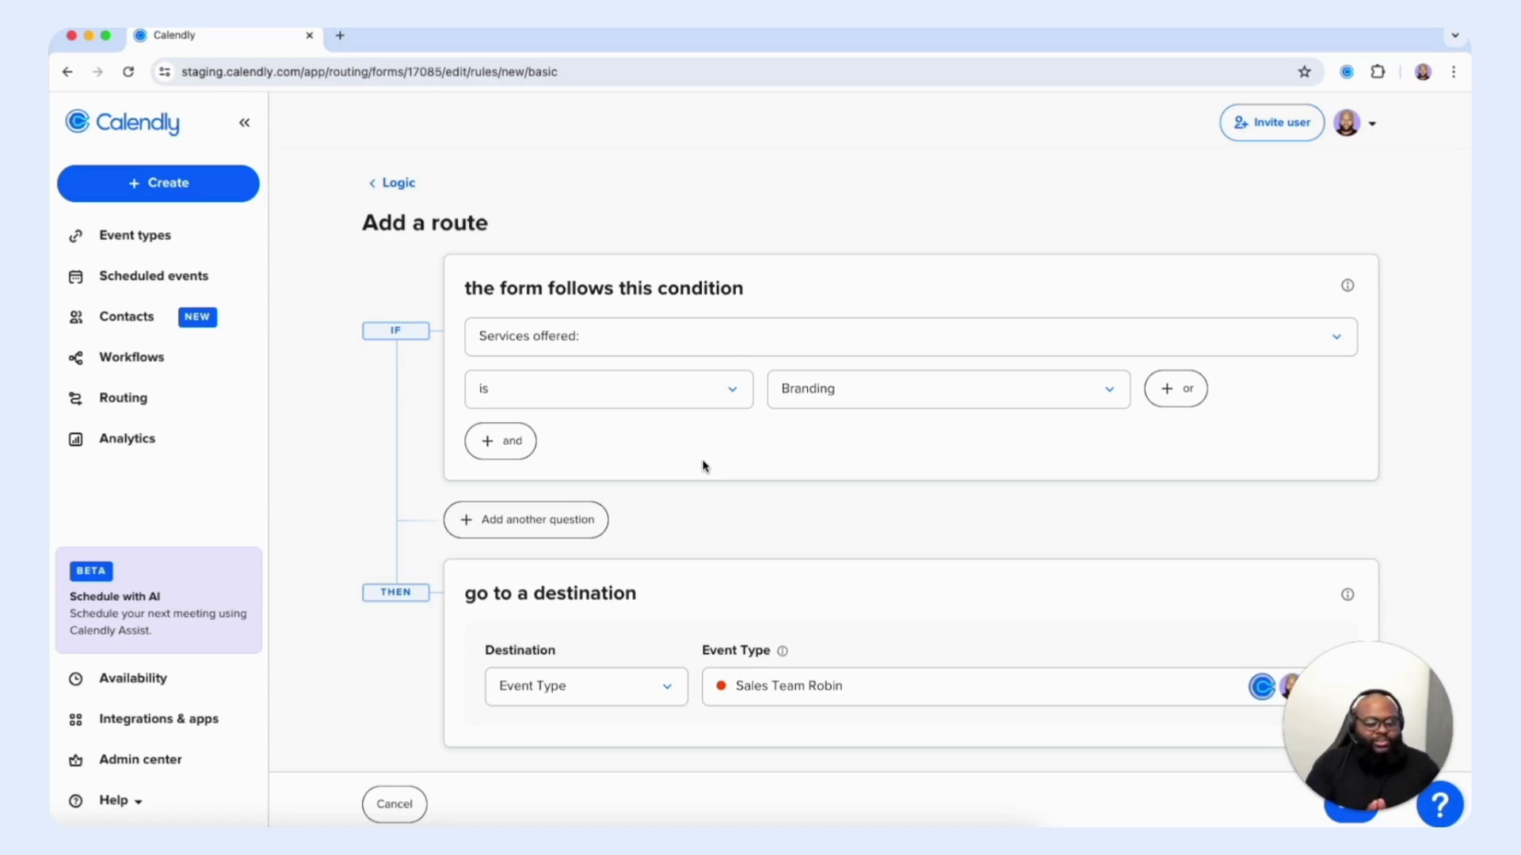
{"action": "left_click", "coordinate": [1337, 807]}
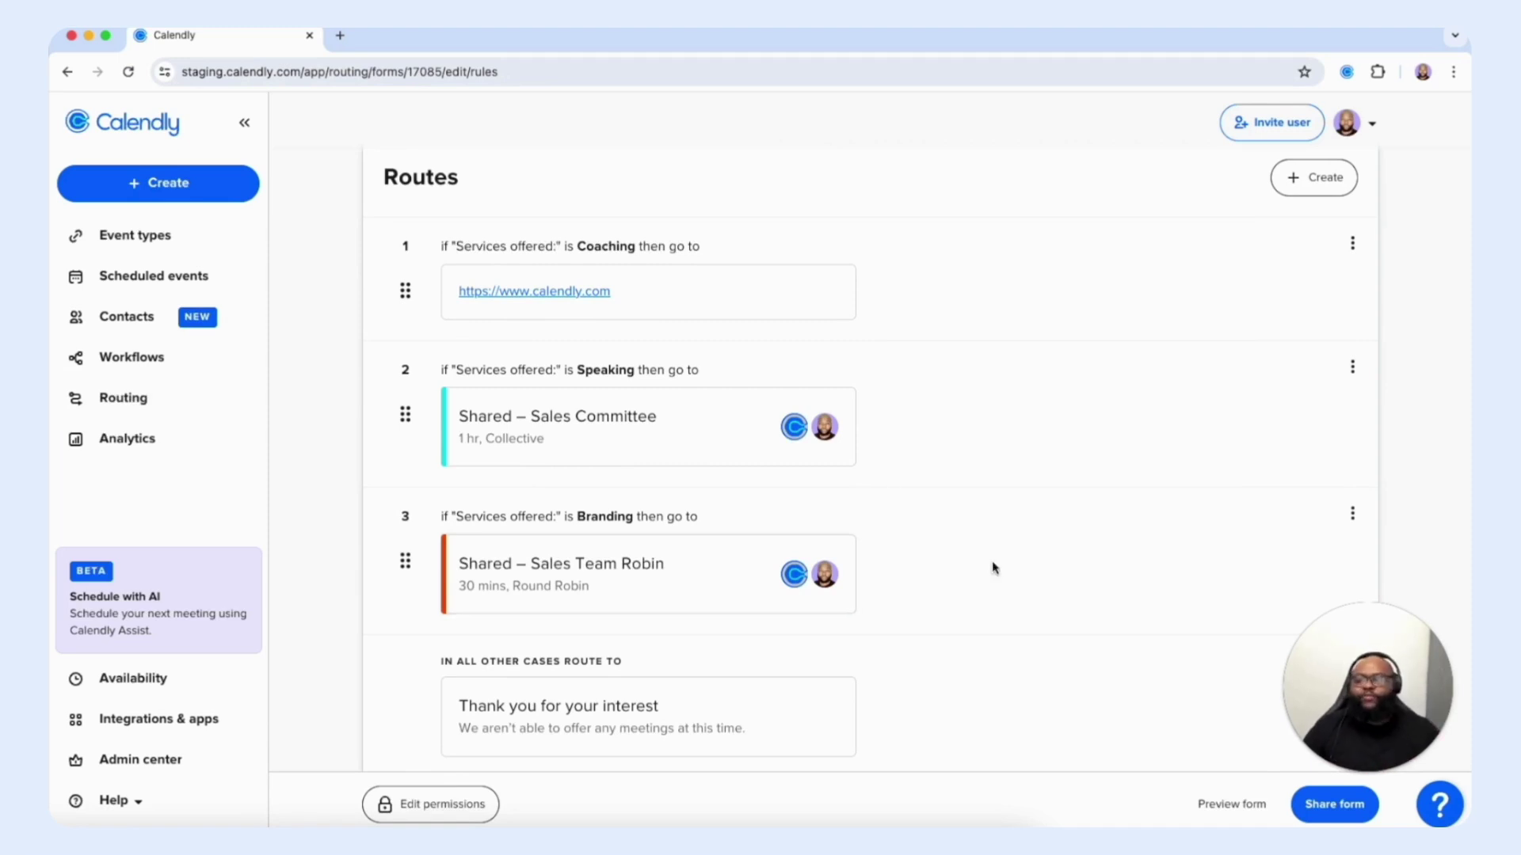
Preview the routing form and fill in a test first name, last name, email and phone number
{"action": "left_click", "coordinate": [1240, 804]}
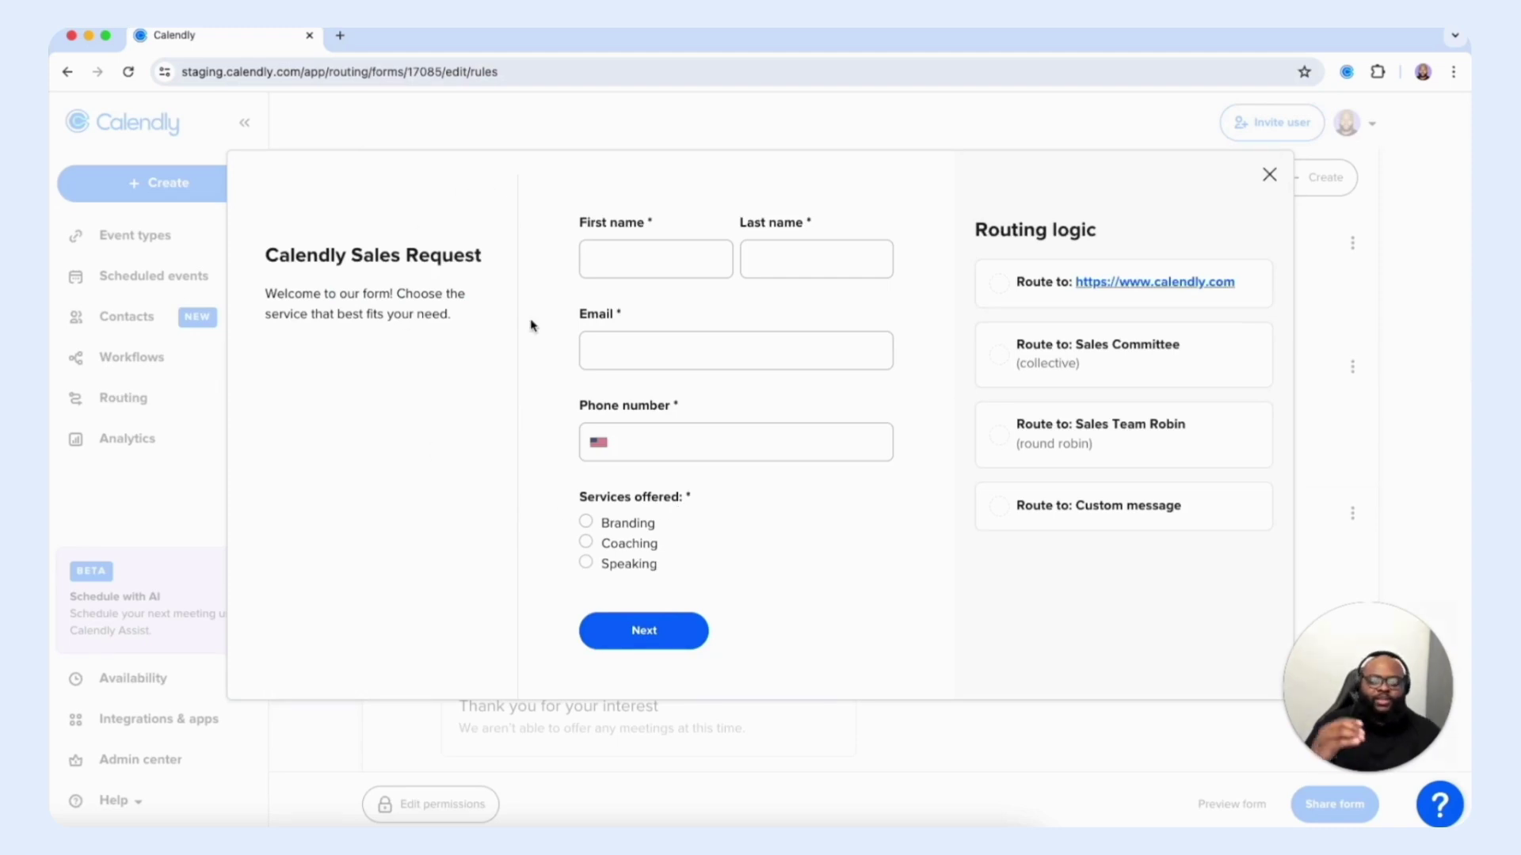
{"action": "left_click", "coordinate": [604, 259]}
{"action": "type", "text": "Tesyt"}
{"action": "key", "text": "Tab"}
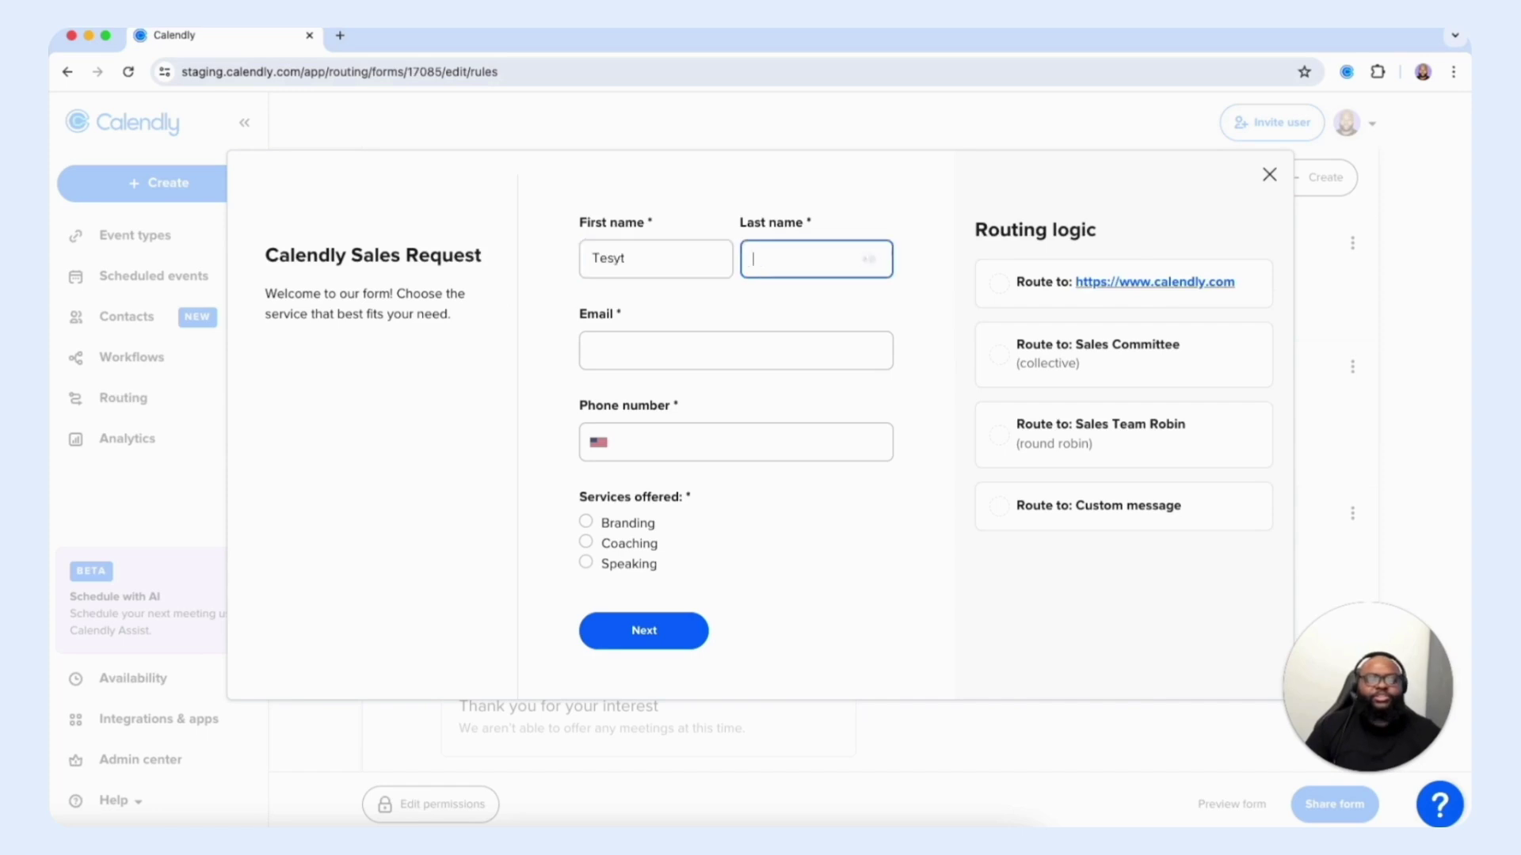
{"action": "type", "text": "Tesy"}
{"action": "key", "text": "Tab"}
{"action": "type", "text": "tes"}
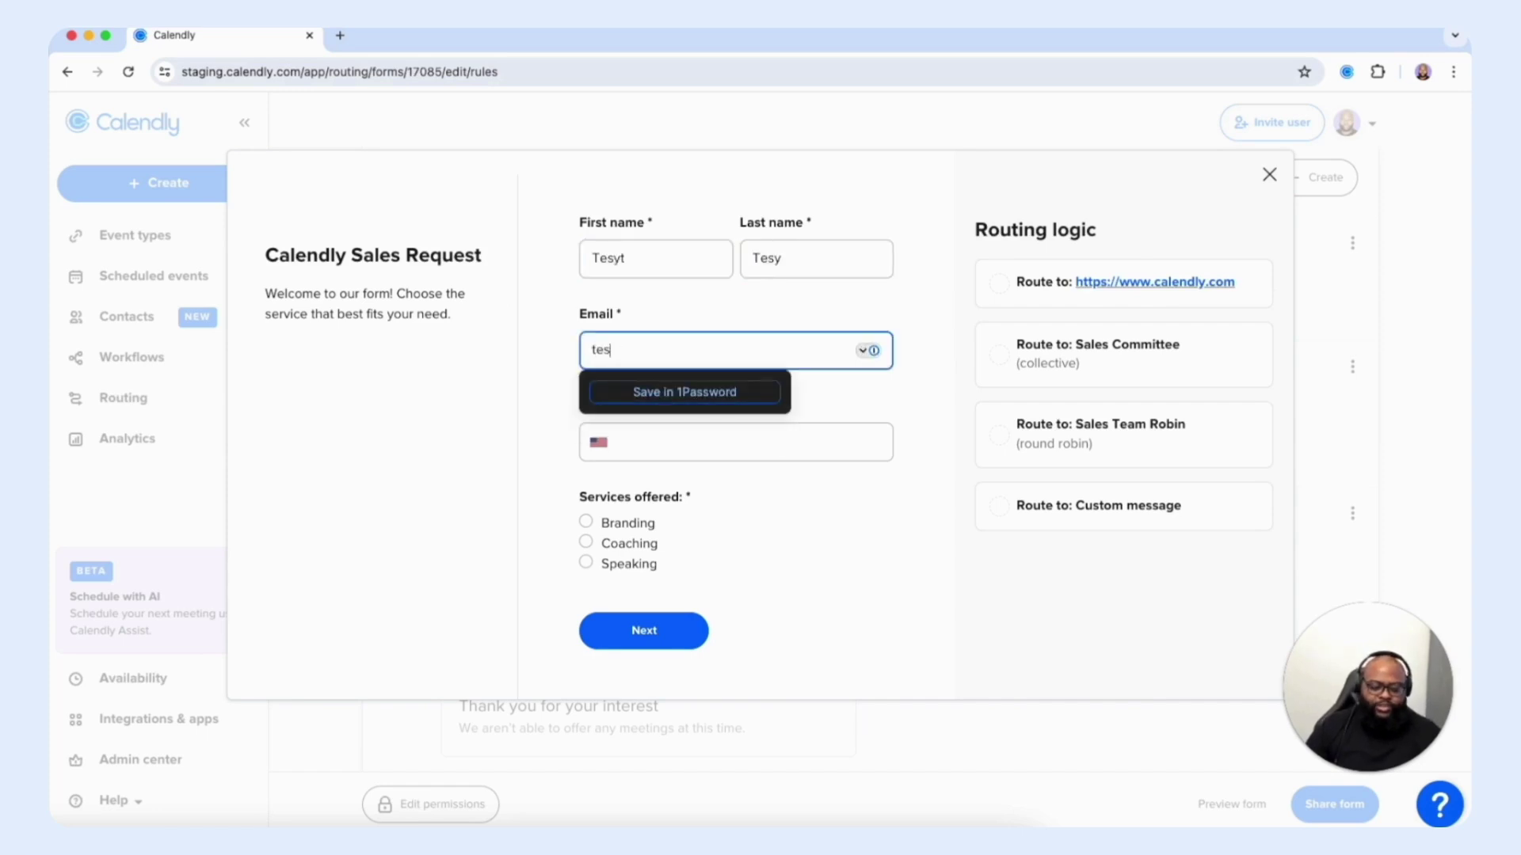
{"action": "type", "text": "t@gmail.com"}
{"action": "key", "text": "Tab"}
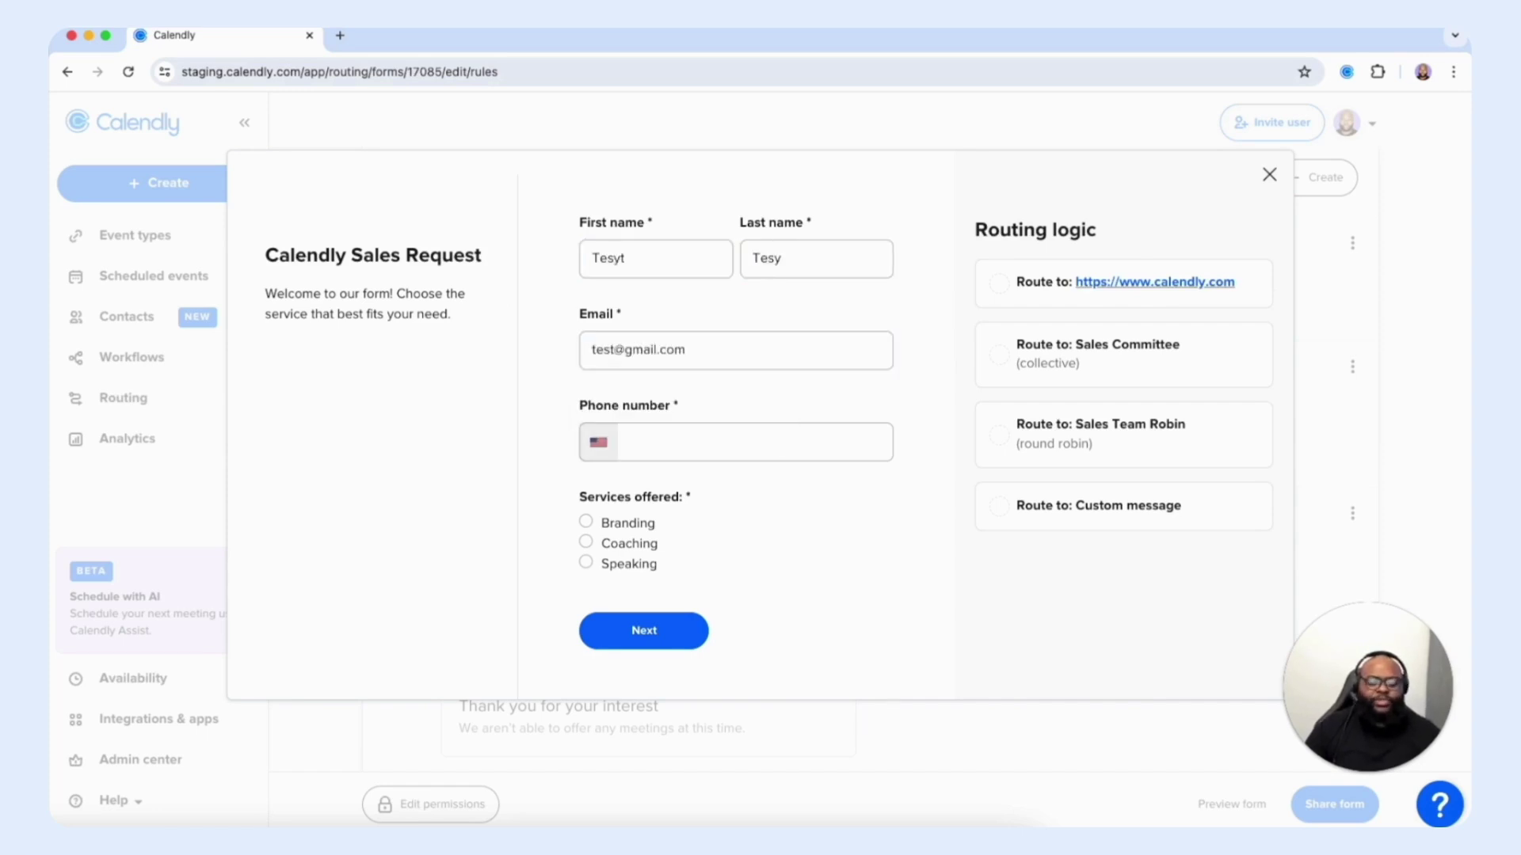
{"action": "key", "text": "Tab"}
{"action": "type", "text": "404444444"}
Choose Branding and submit to confirm the test routes to Sales Team Robin
{"action": "left_click", "coordinate": [585, 521]}
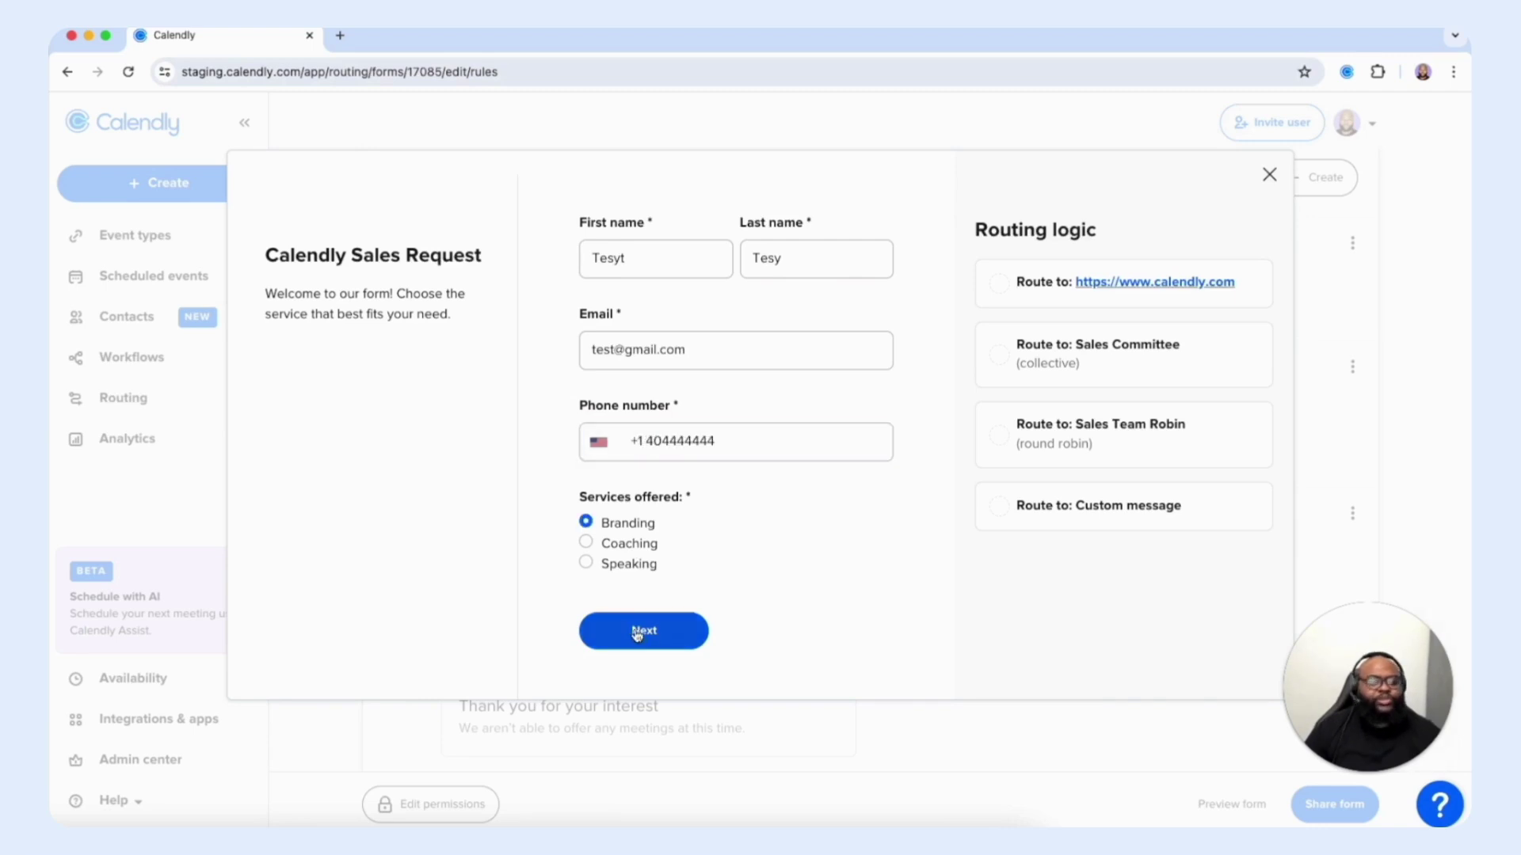
{"action": "left_click", "coordinate": [621, 642]}
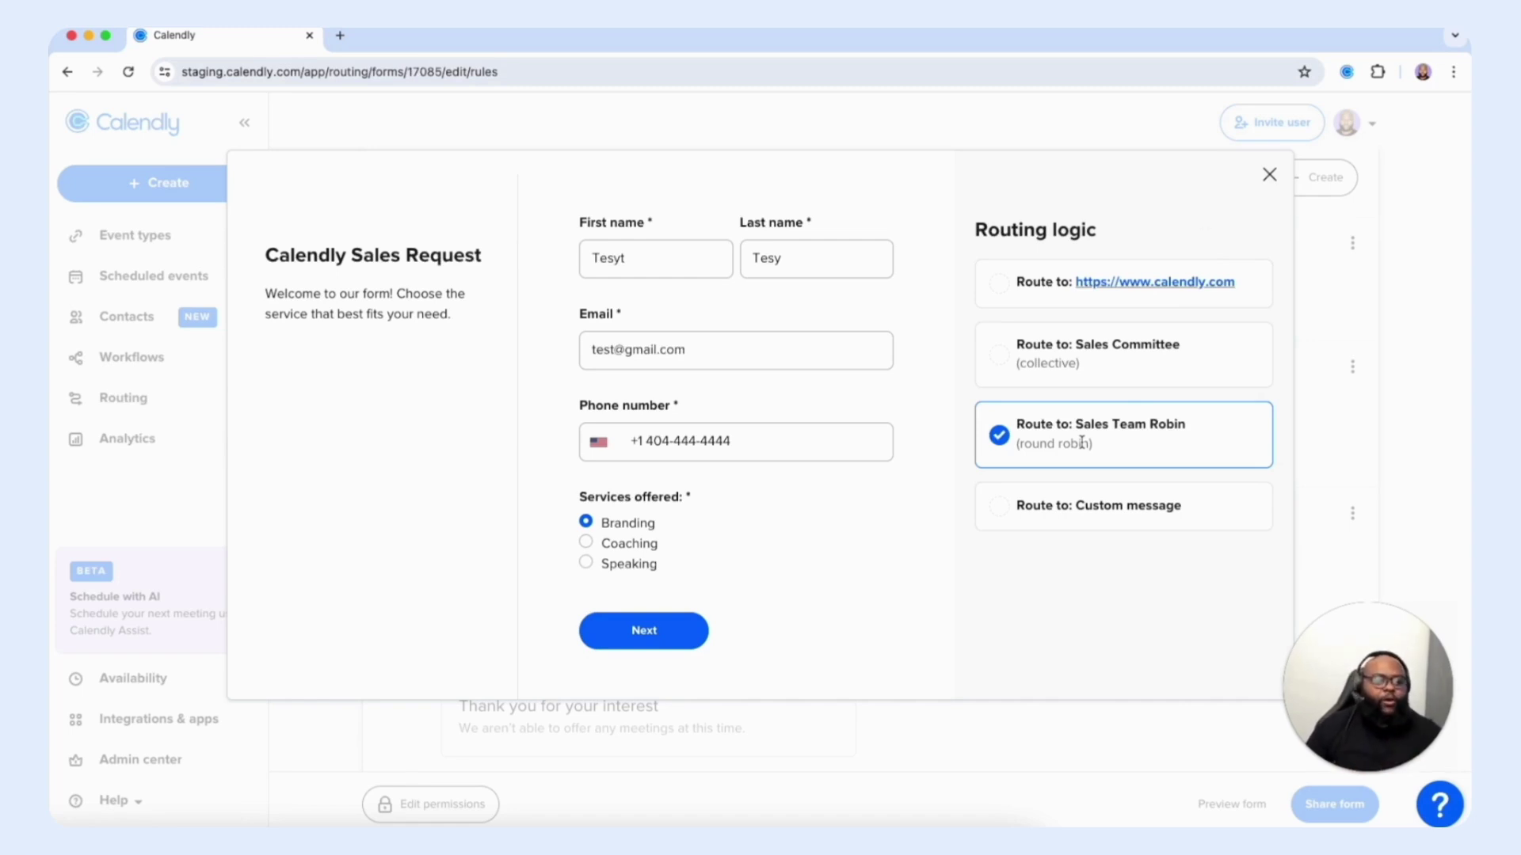
{"action": "key", "text": "Escape"}
Open the Sales Analysis form's sharing options and view the website embed choices
{"action": "left_click", "coordinate": [1344, 807]}
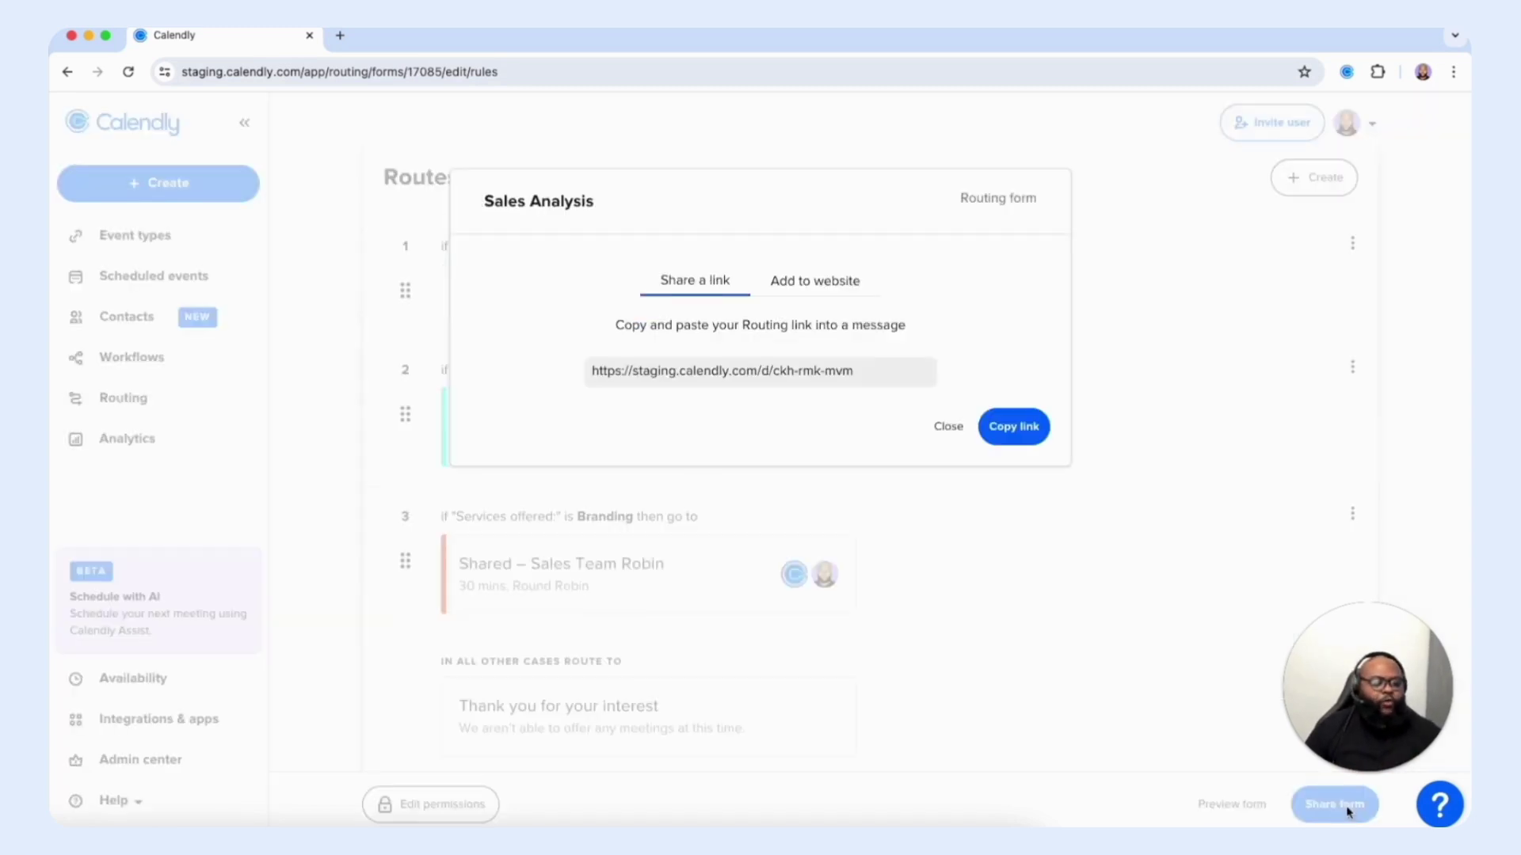
{"action": "left_click", "coordinate": [804, 281]}
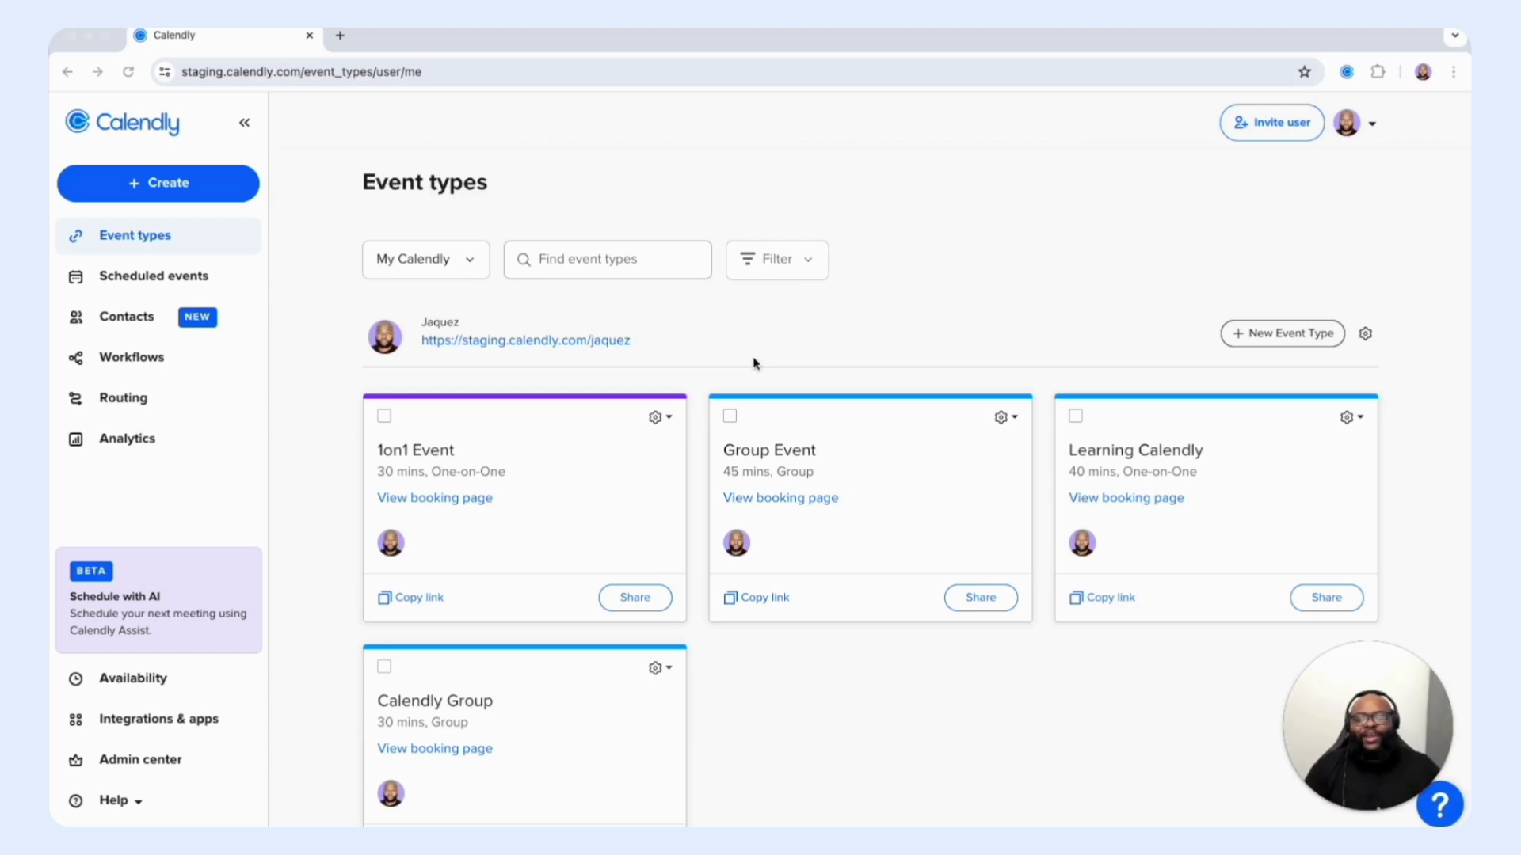
{"action": "left_click", "coordinate": [632, 597]}
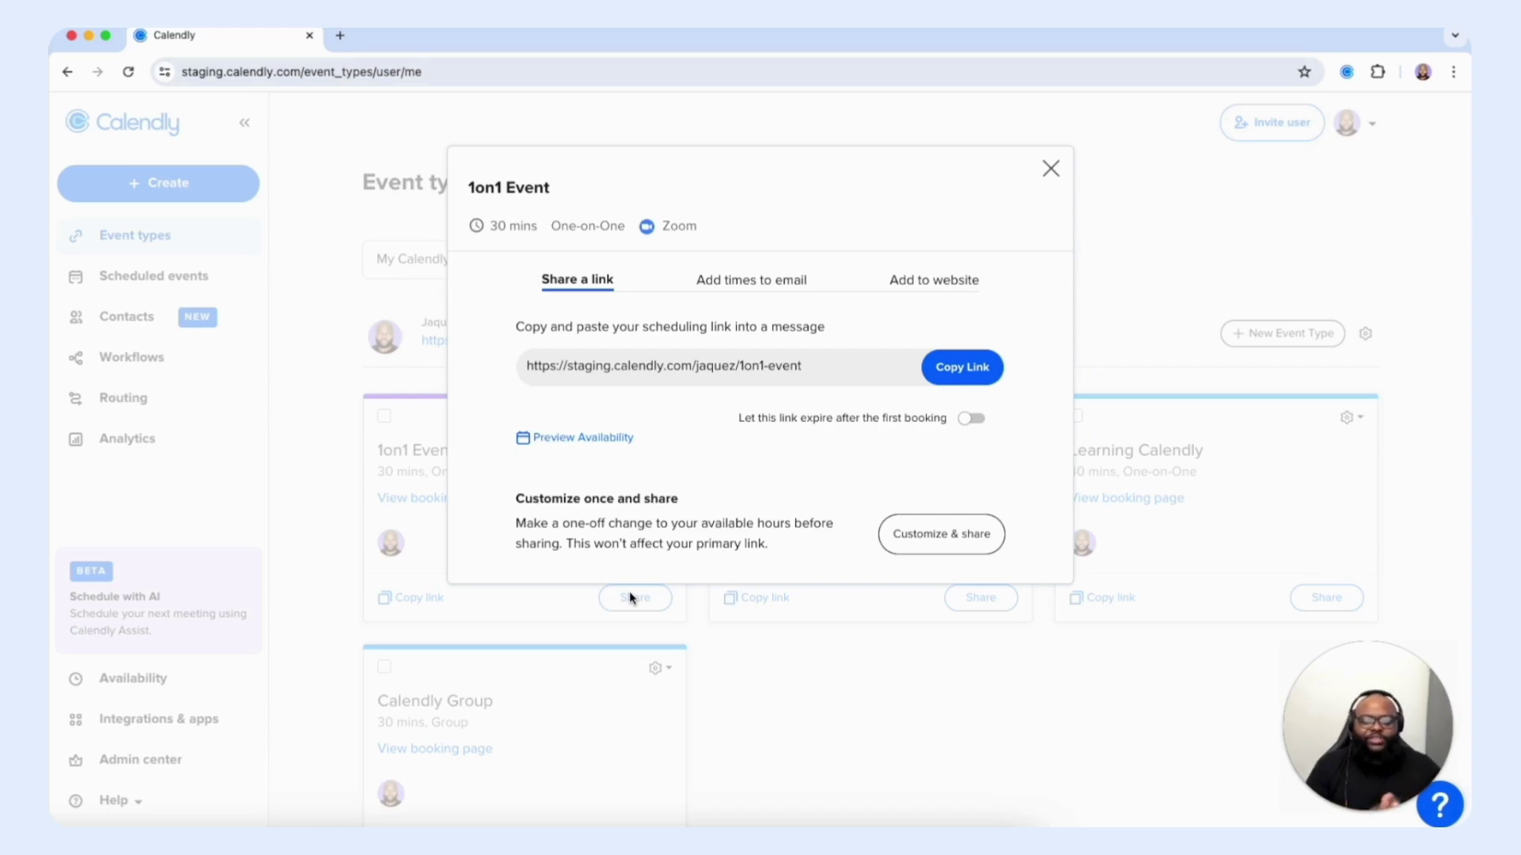
{"action": "left_click", "coordinate": [762, 281]}
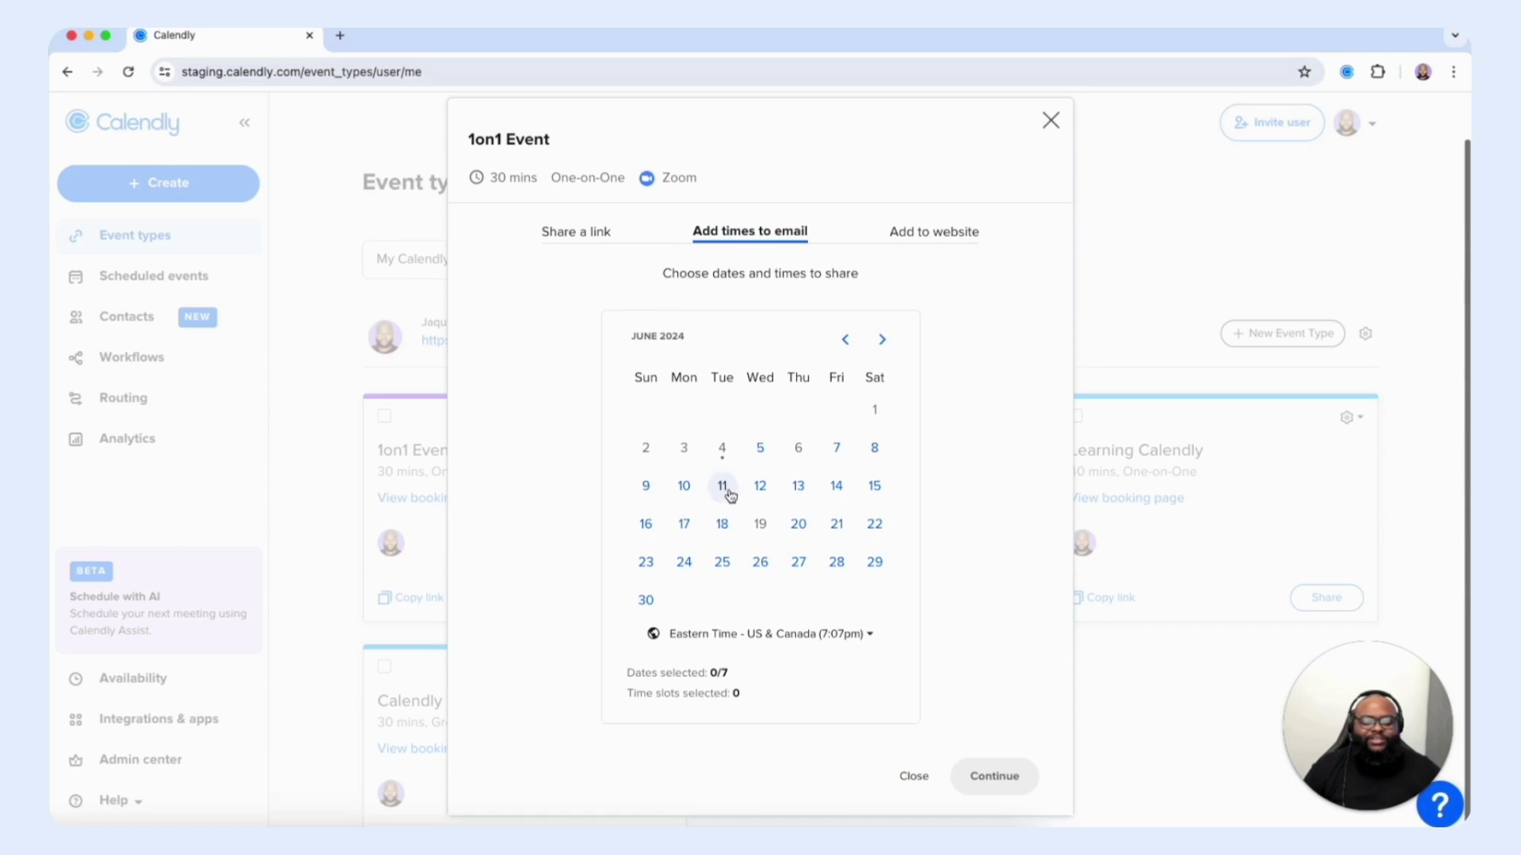
{"action": "left_click", "coordinate": [722, 487]}
{"action": "left_click", "coordinate": [937, 394]}
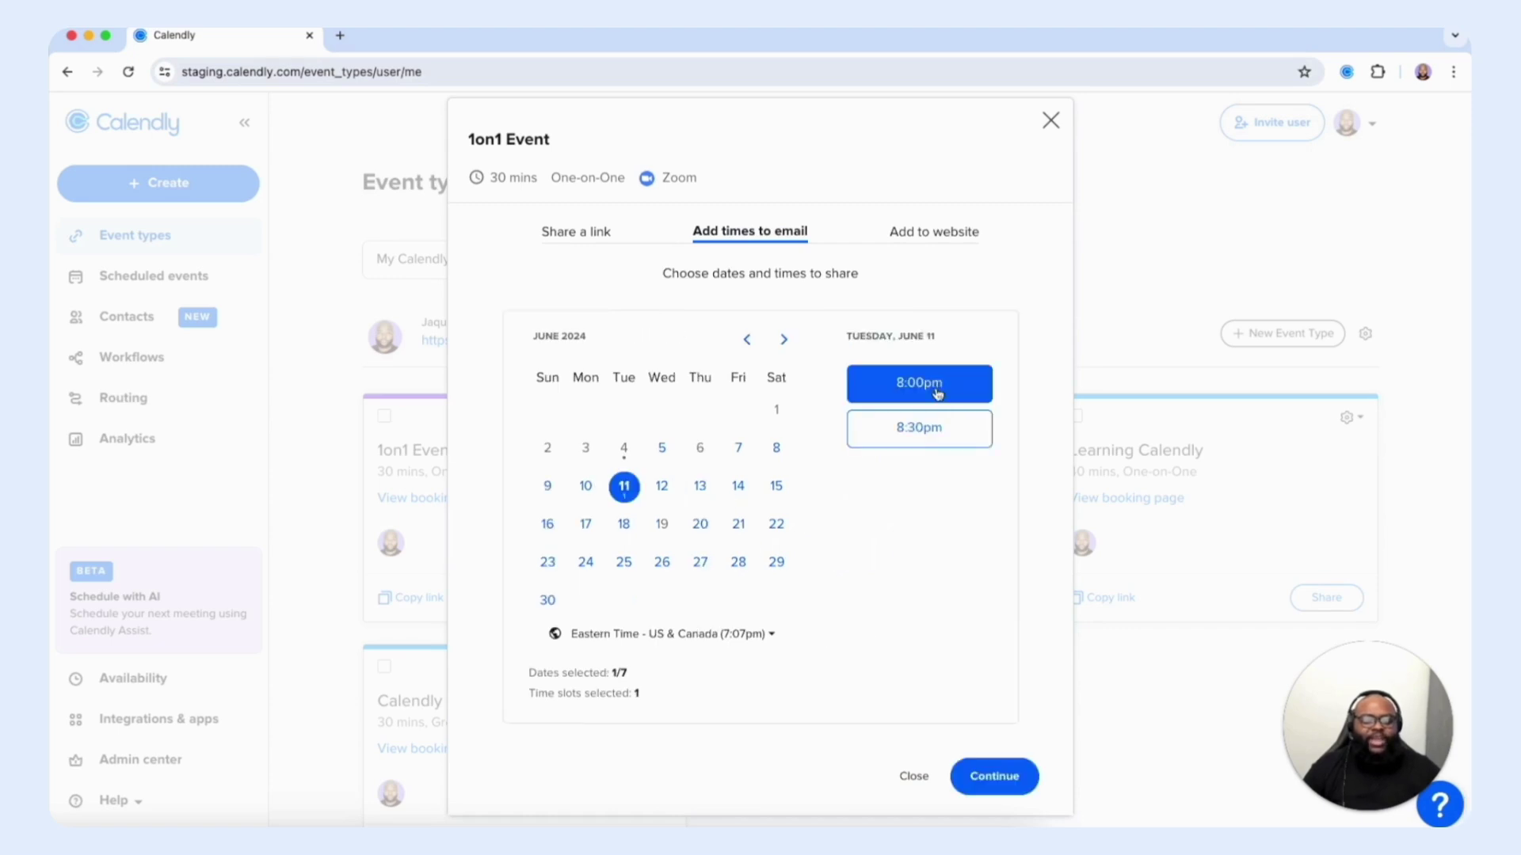
{"action": "left_click", "coordinate": [915, 428]}
{"action": "left_click", "coordinate": [990, 774]}
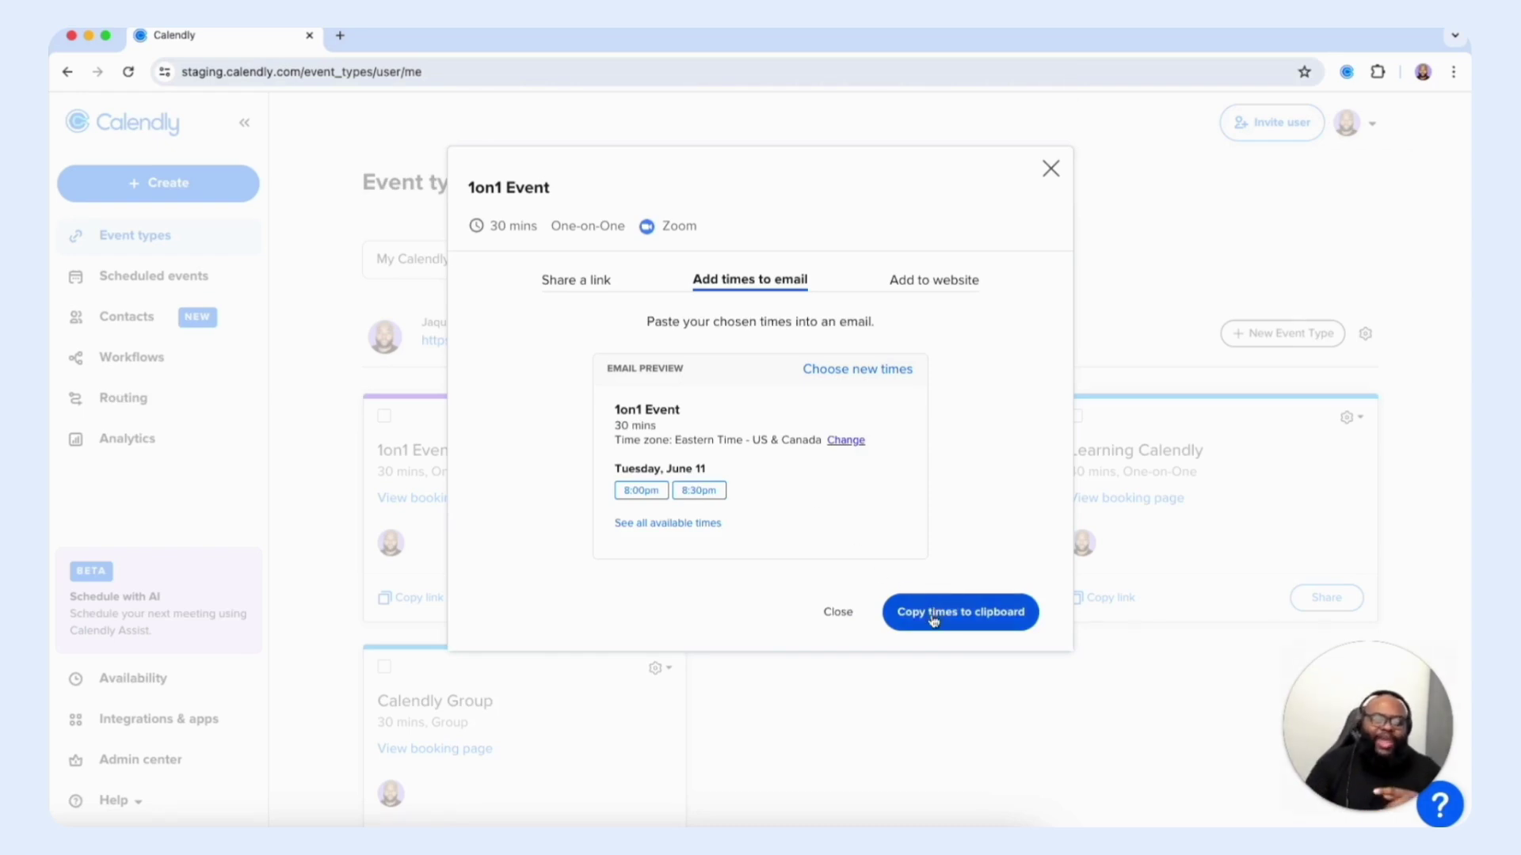
{"action": "left_click", "coordinate": [917, 285]}
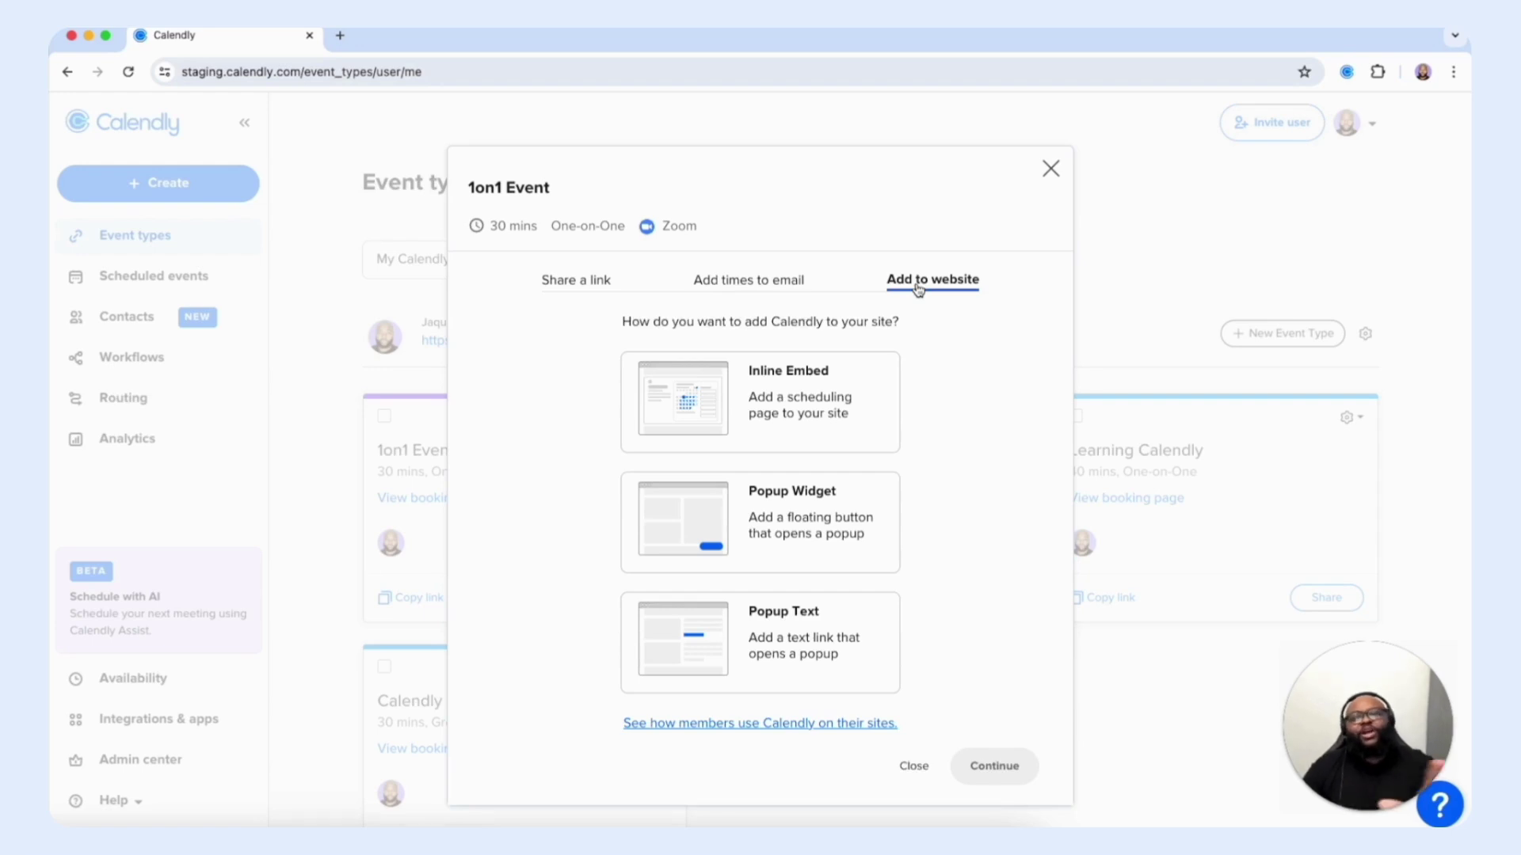
{"action": "left_click", "coordinate": [915, 768]}
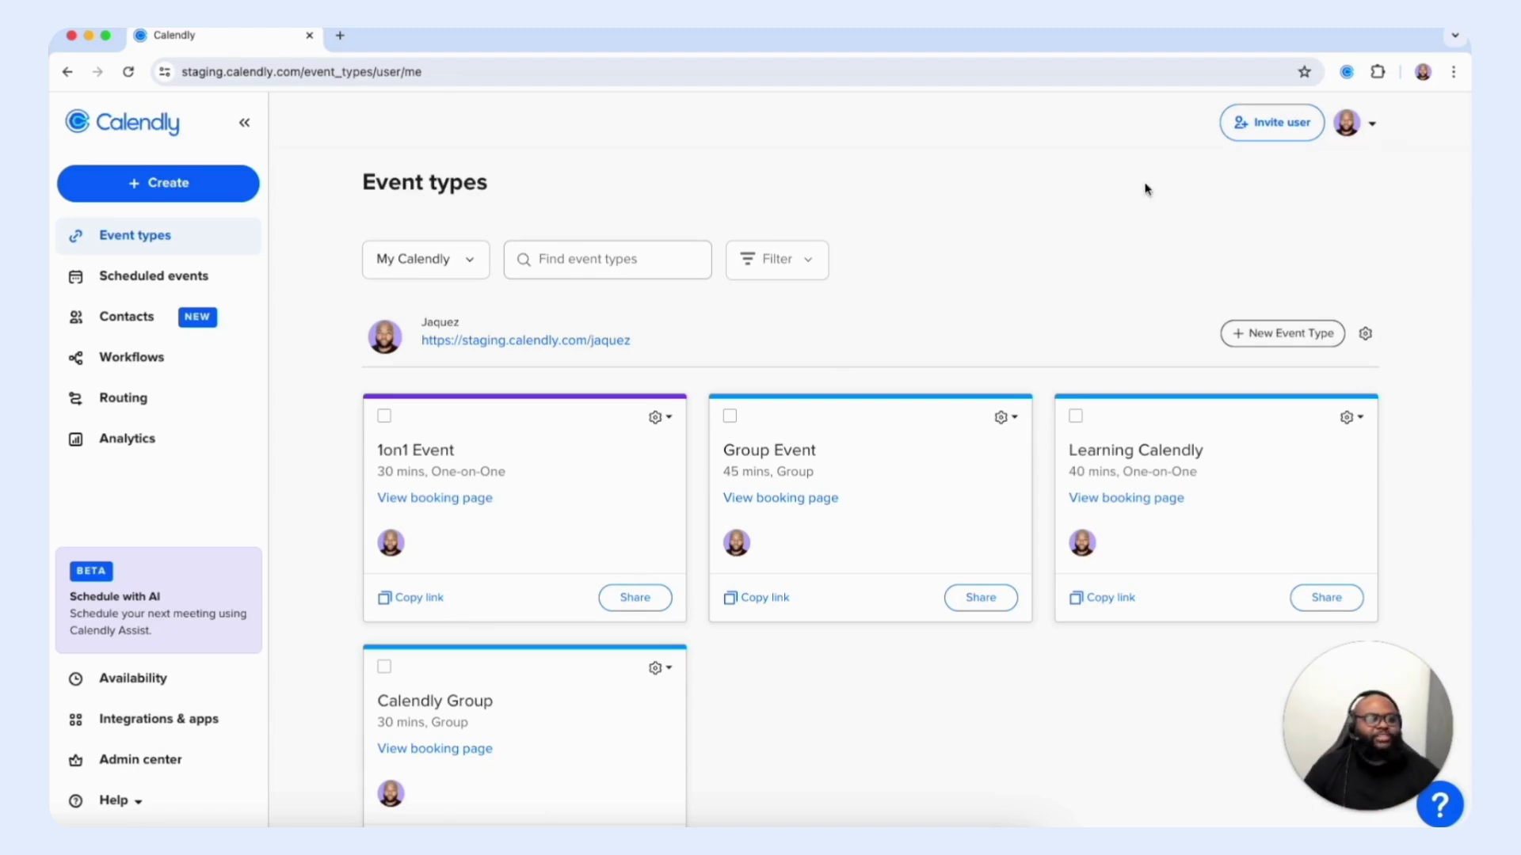
Browse the Calendly extension's event types and copy the Calendly Account Creation Hour link
{"action": "left_click", "coordinate": [1346, 75]}
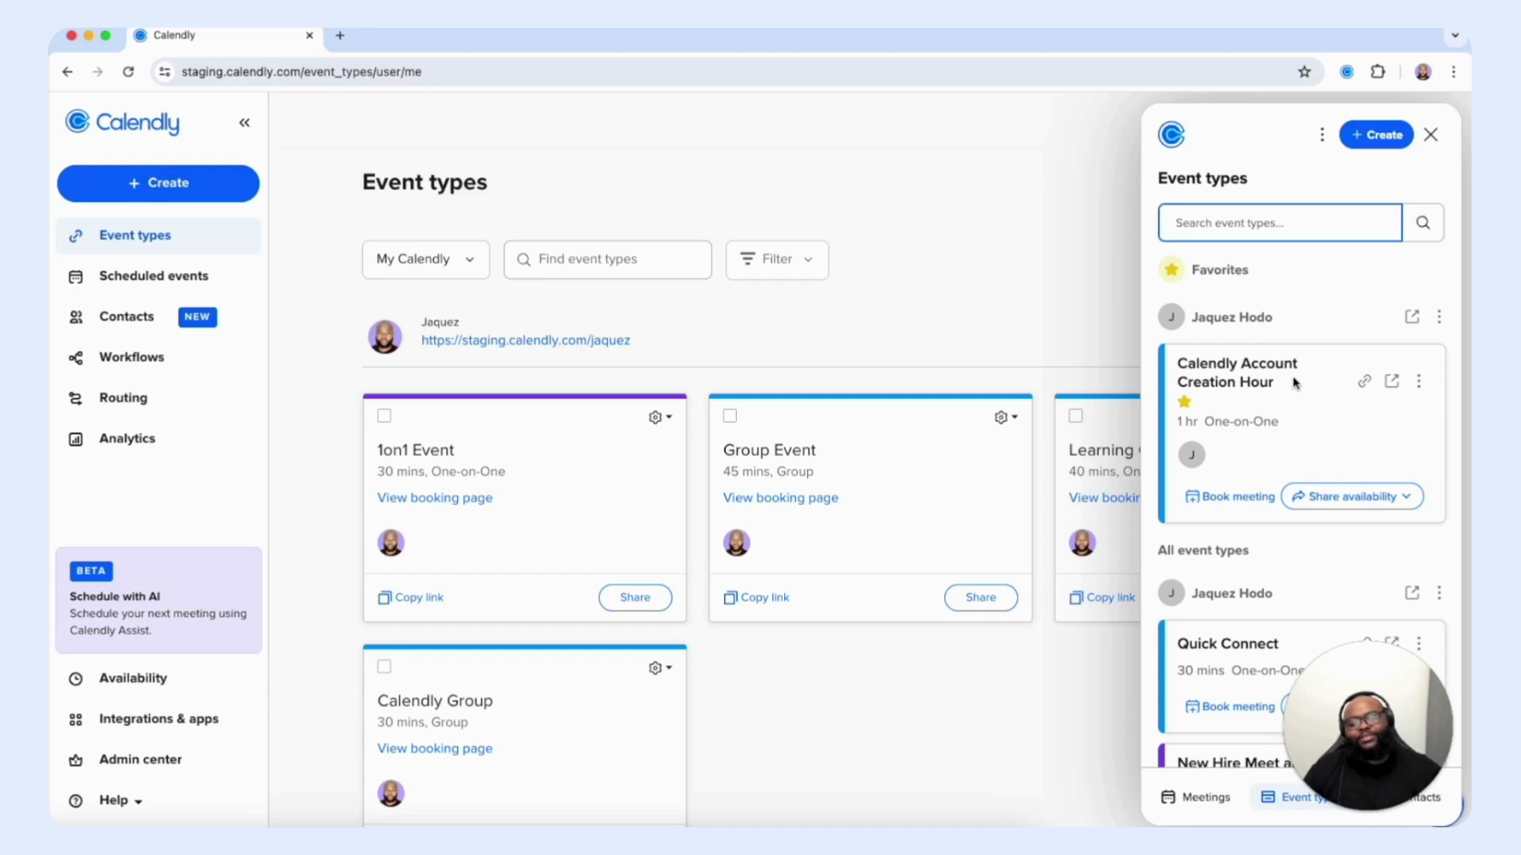
{"action": "scroll", "coordinate": [1307, 377], "scroll_direction": "down", "scroll_amount": 3}
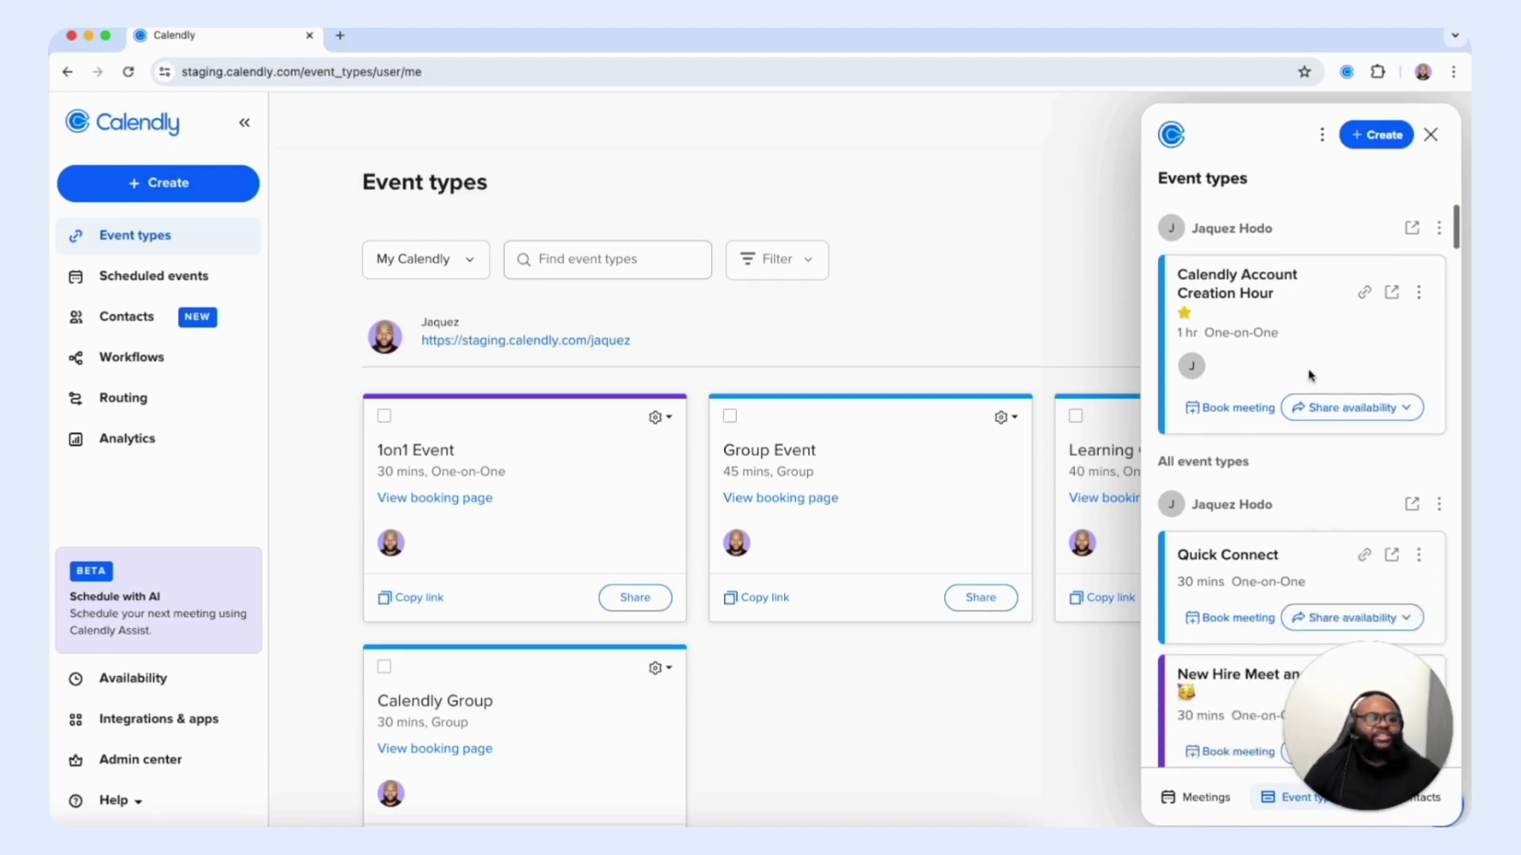
{"action": "scroll", "coordinate": [1310, 375], "scroll_direction": "down", "scroll_amount": 4}
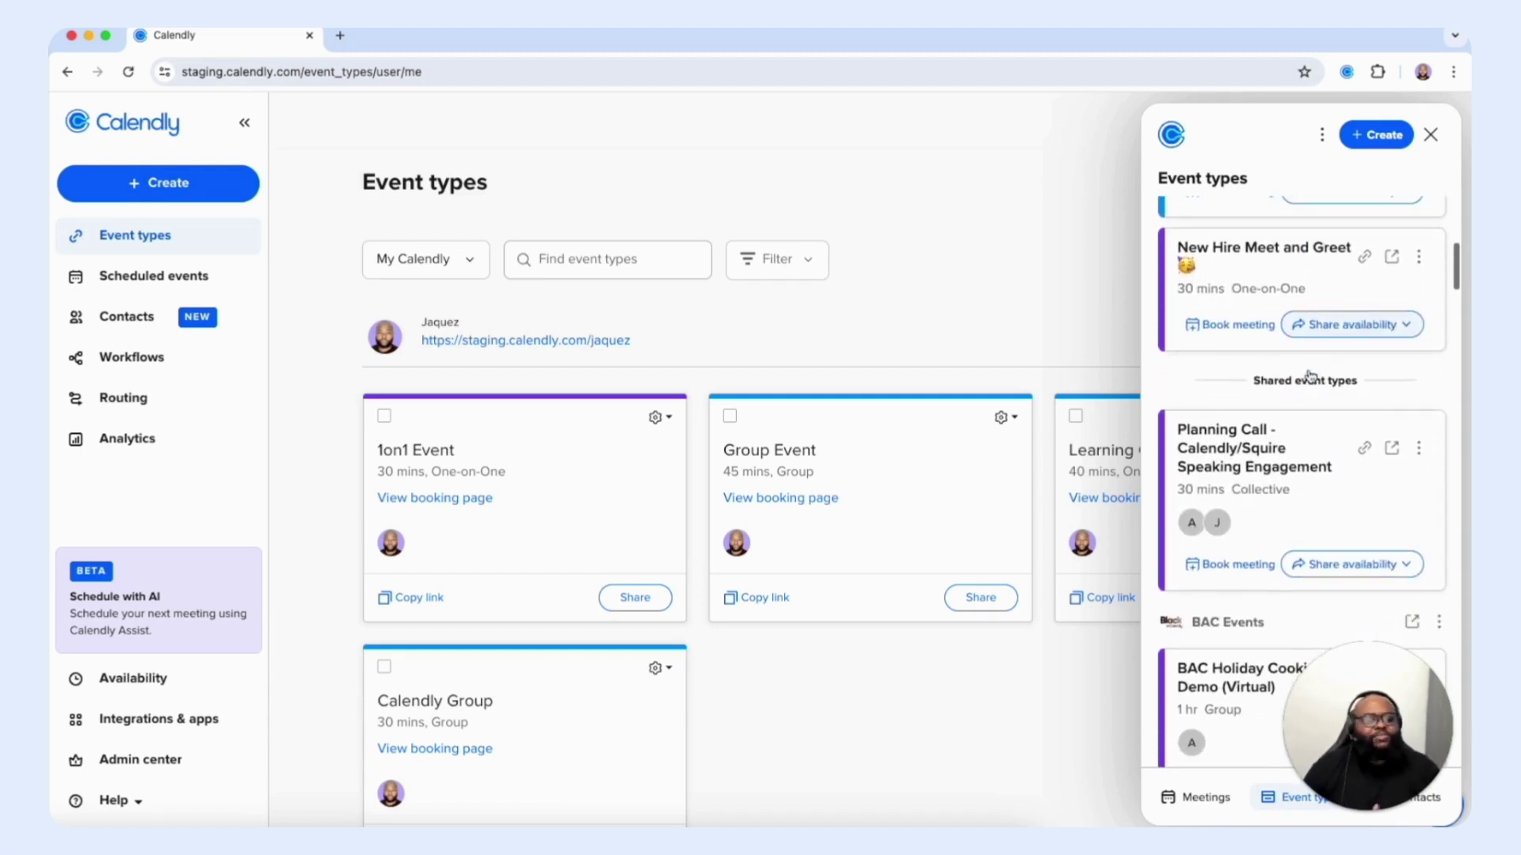
{"action": "scroll", "coordinate": [1310, 377], "scroll_direction": "up", "scroll_amount": 7}
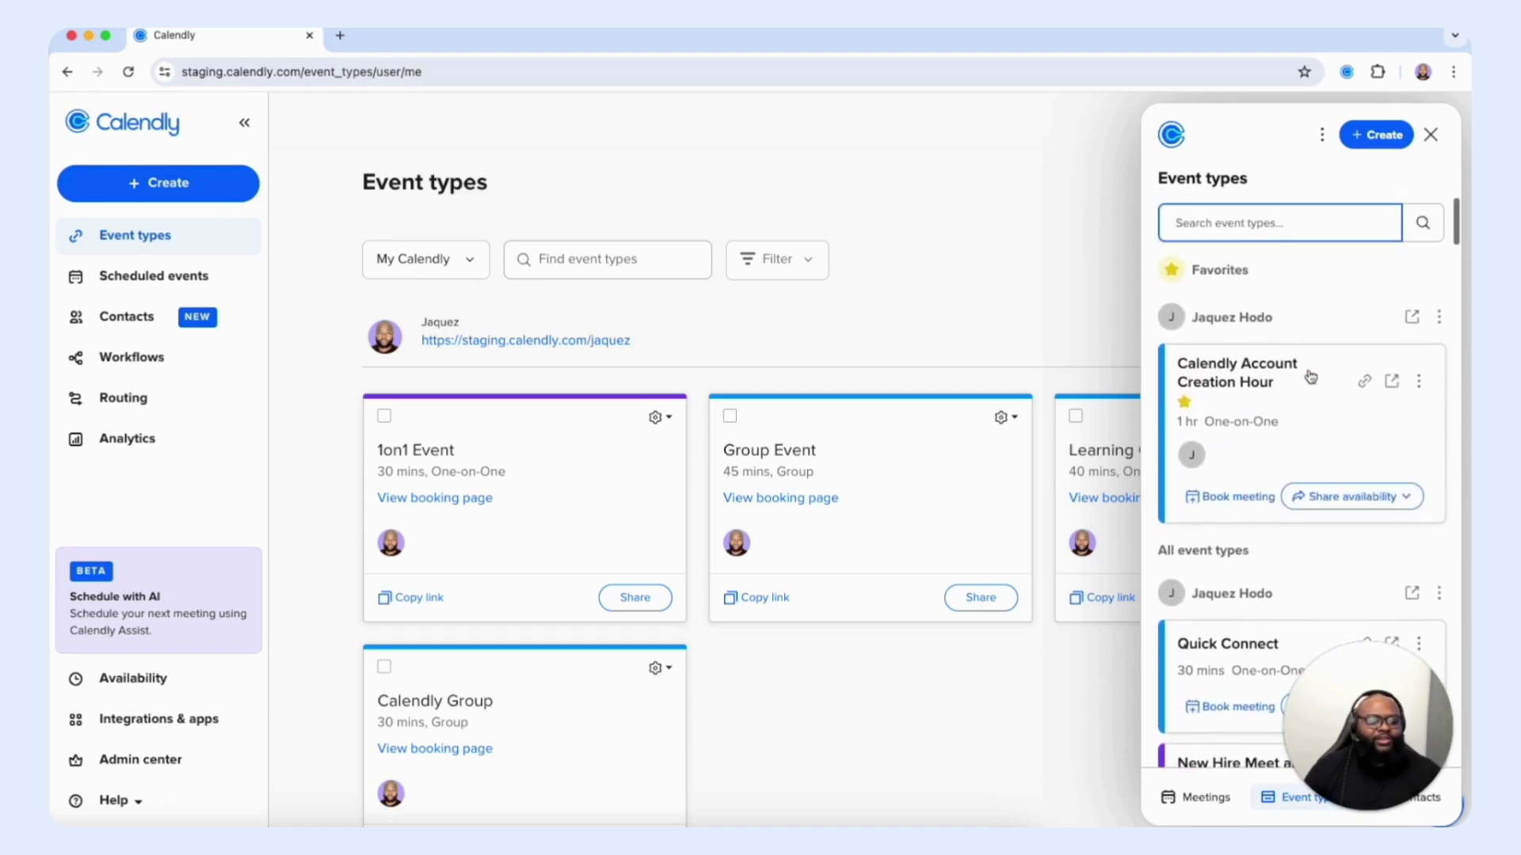
{"action": "left_click", "coordinate": [1365, 383]}
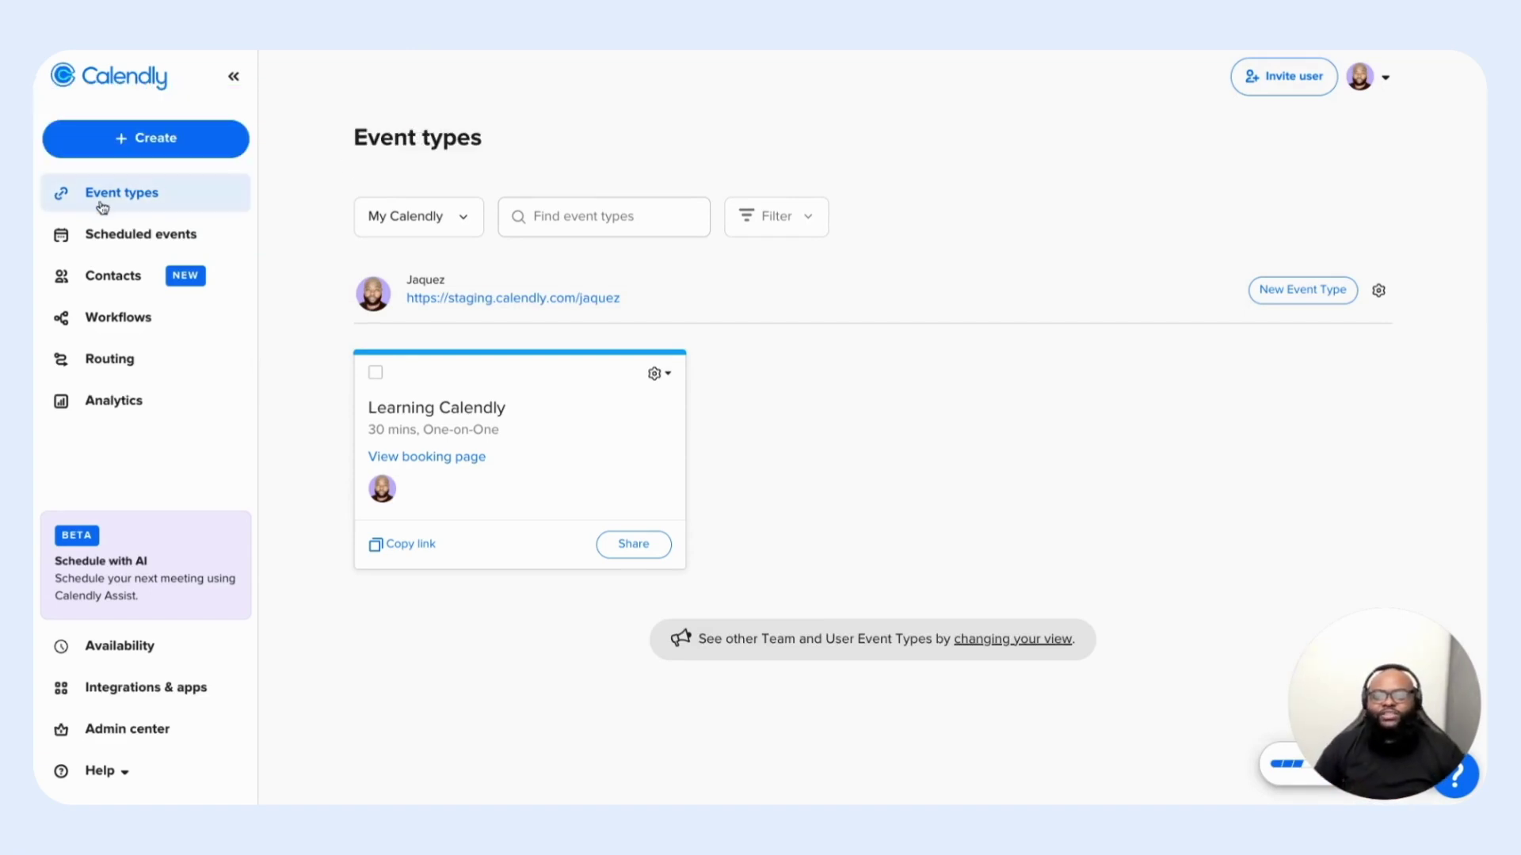
Go to Scheduled events and expand the filter row for team, host, event type, status, tracking ID and invitee email
{"action": "left_click", "coordinate": [116, 238]}
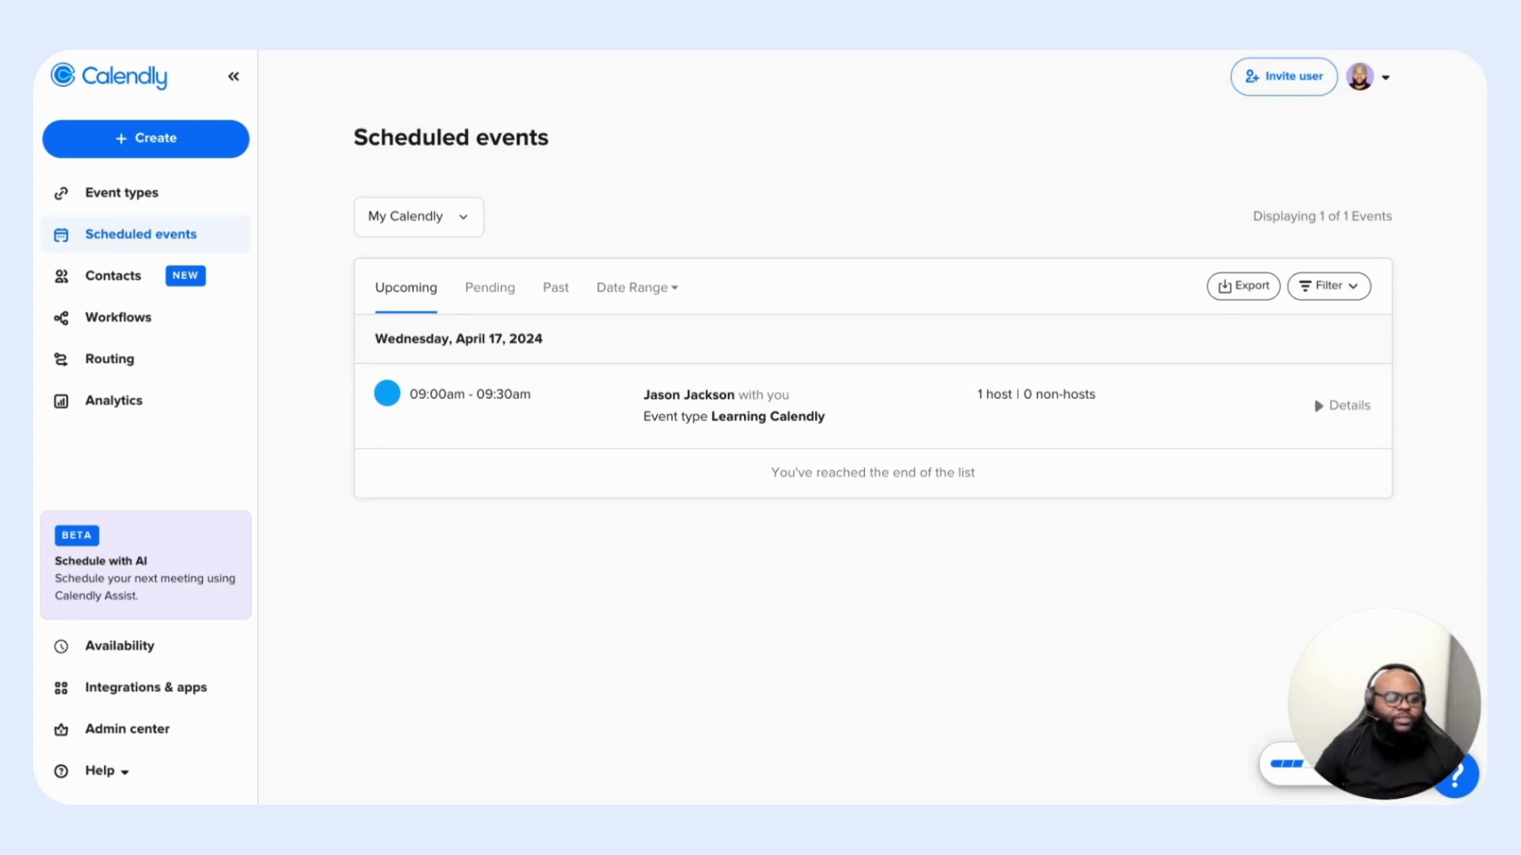
{"action": "left_click", "coordinate": [1346, 289]}
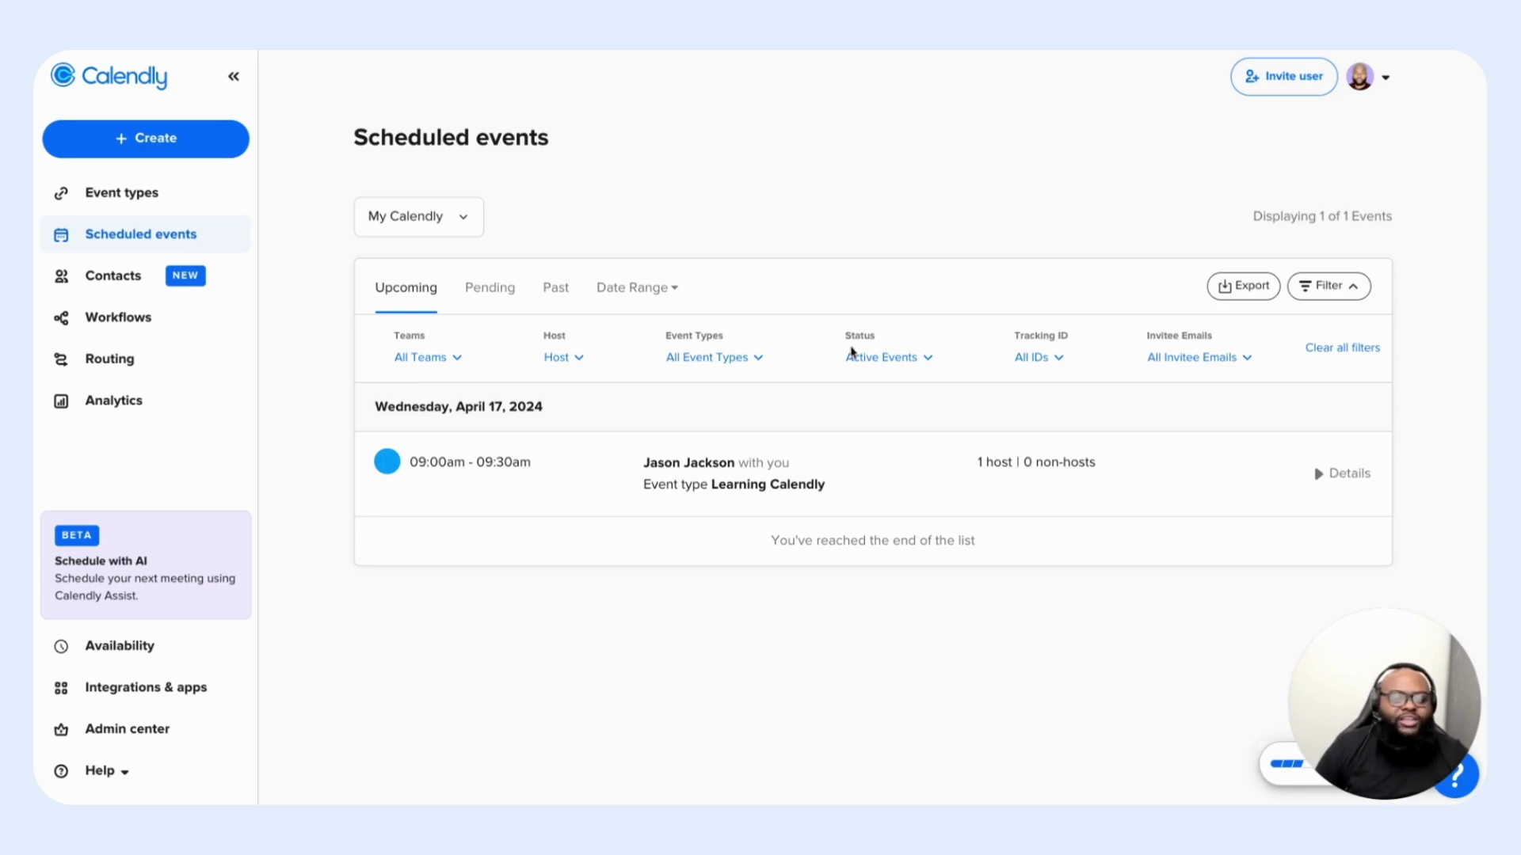
Inspect the Status and Tracking ID filter options, cancel both unchanged, and collapse the filter row
{"action": "left_click", "coordinate": [862, 366]}
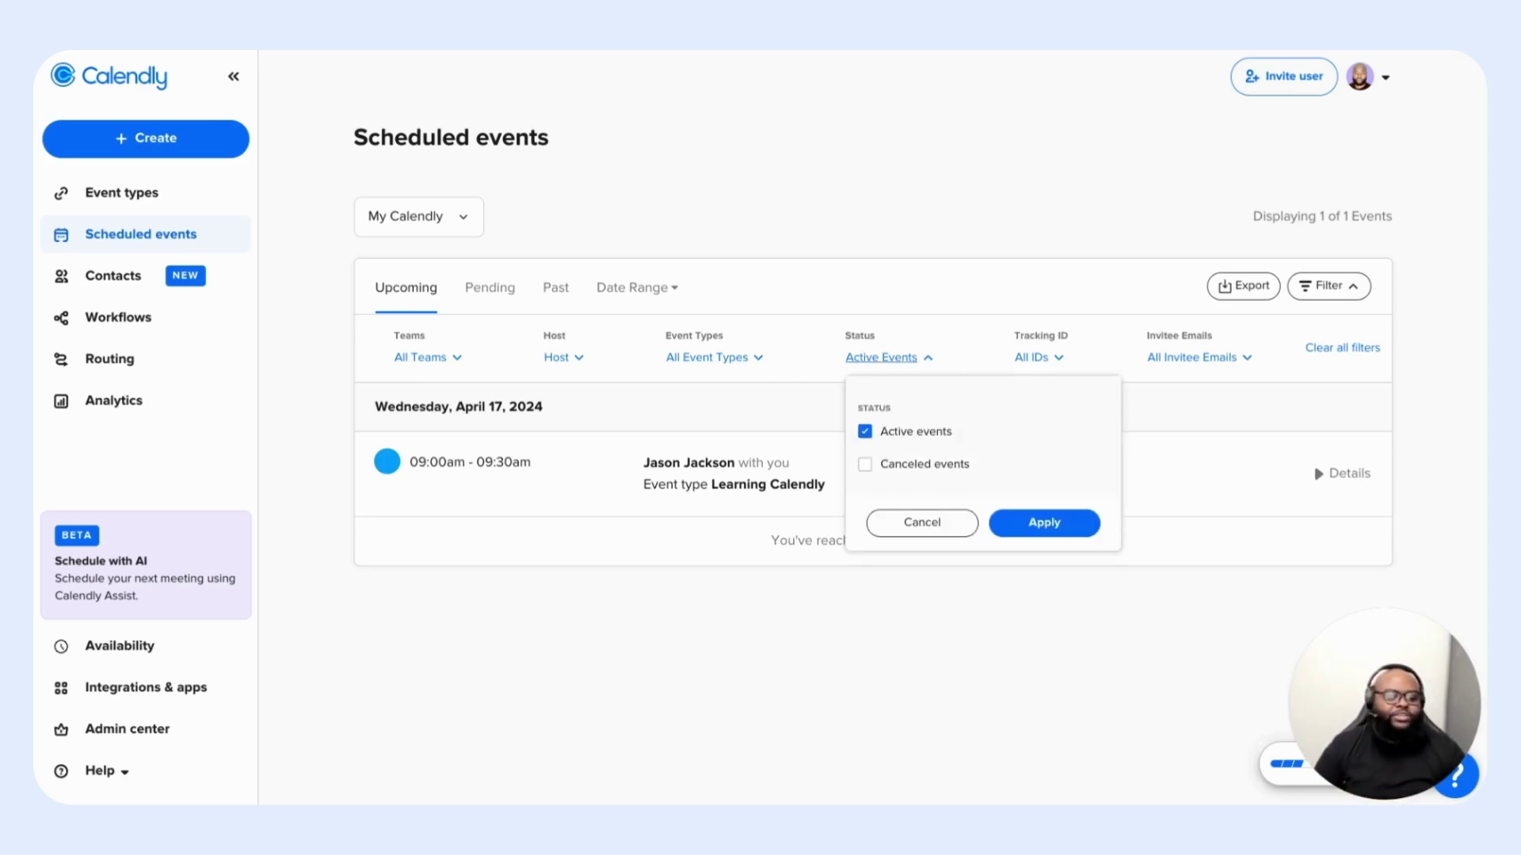
{"action": "left_click", "coordinate": [922, 523]}
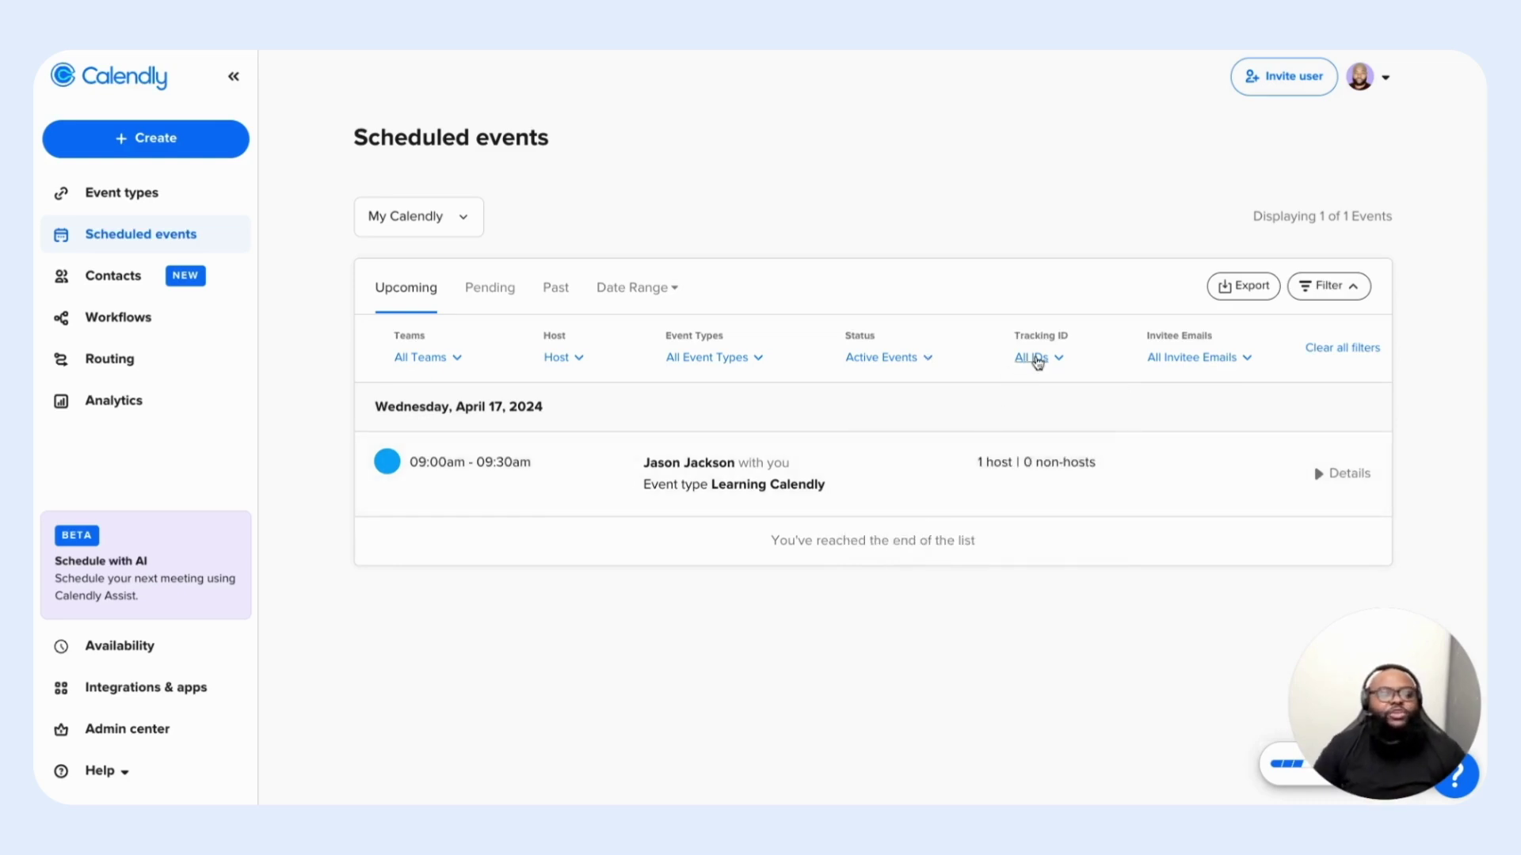
{"action": "left_click", "coordinate": [1038, 362]}
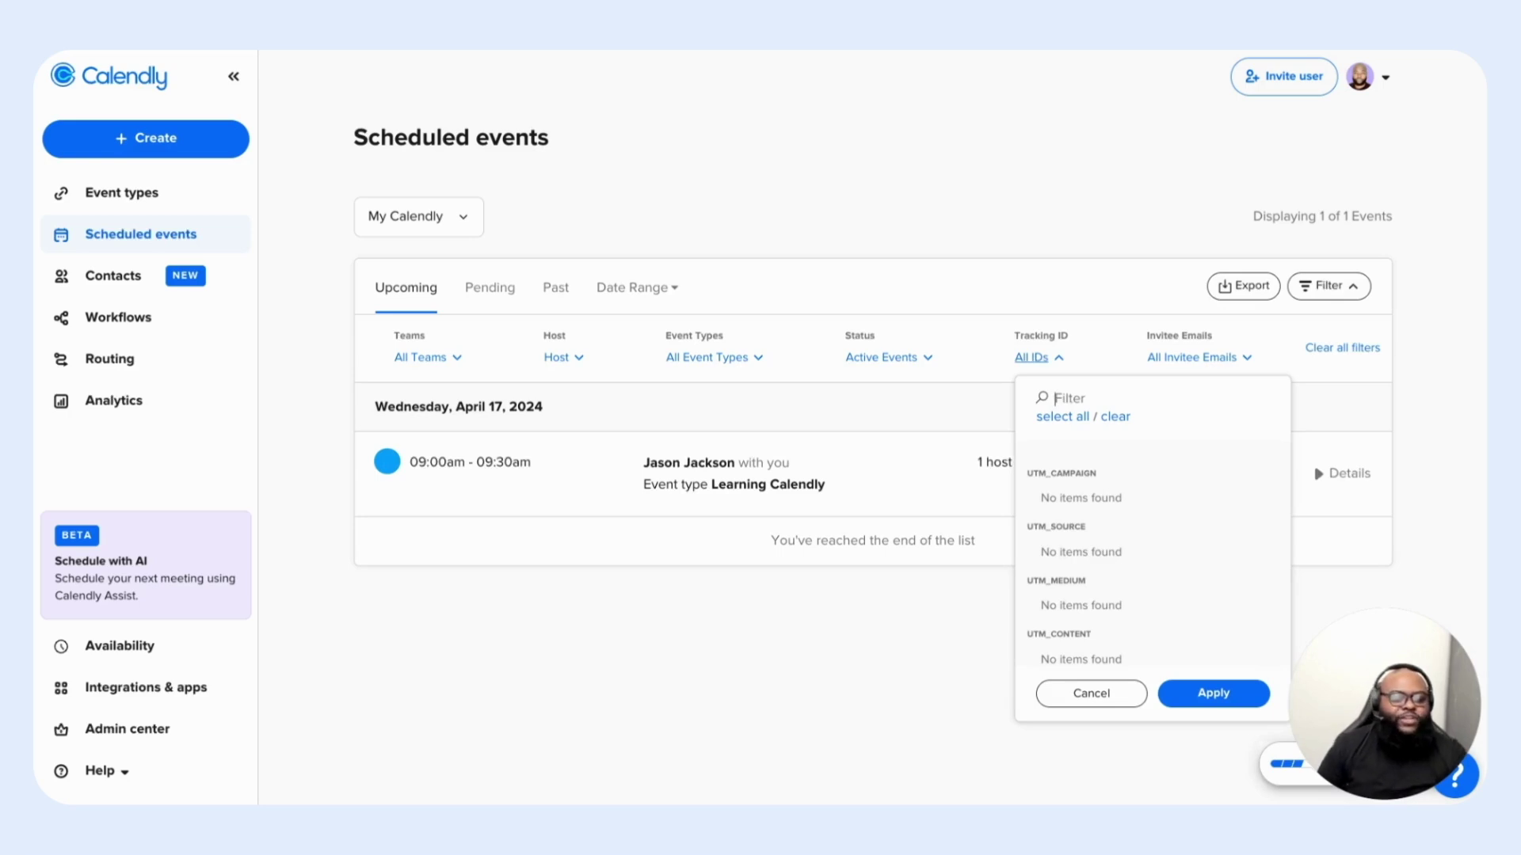
{"action": "left_click", "coordinate": [1080, 705]}
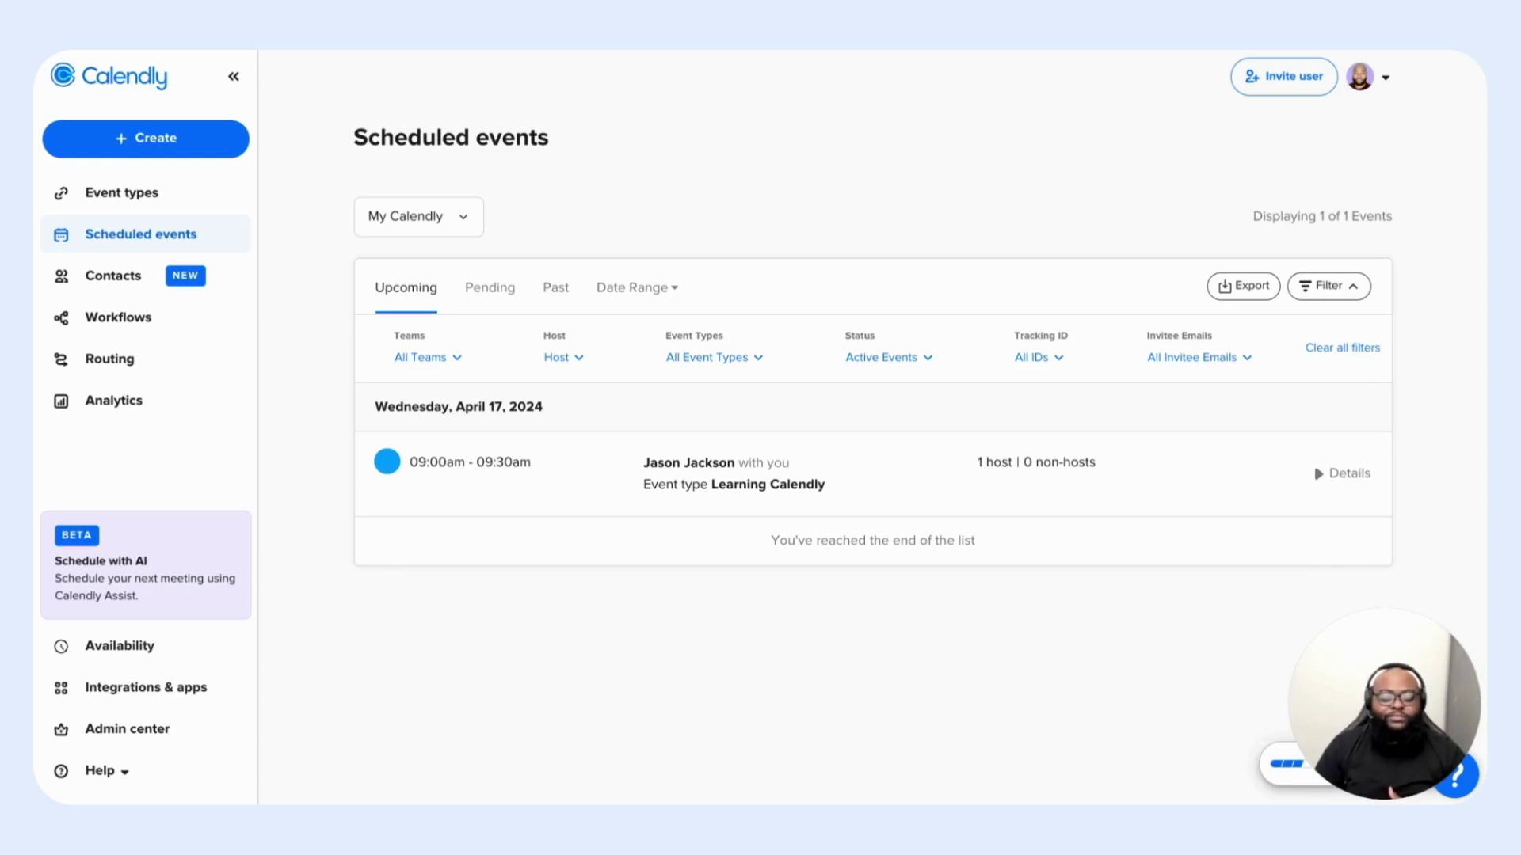
{"action": "left_click", "coordinate": [1329, 285]}
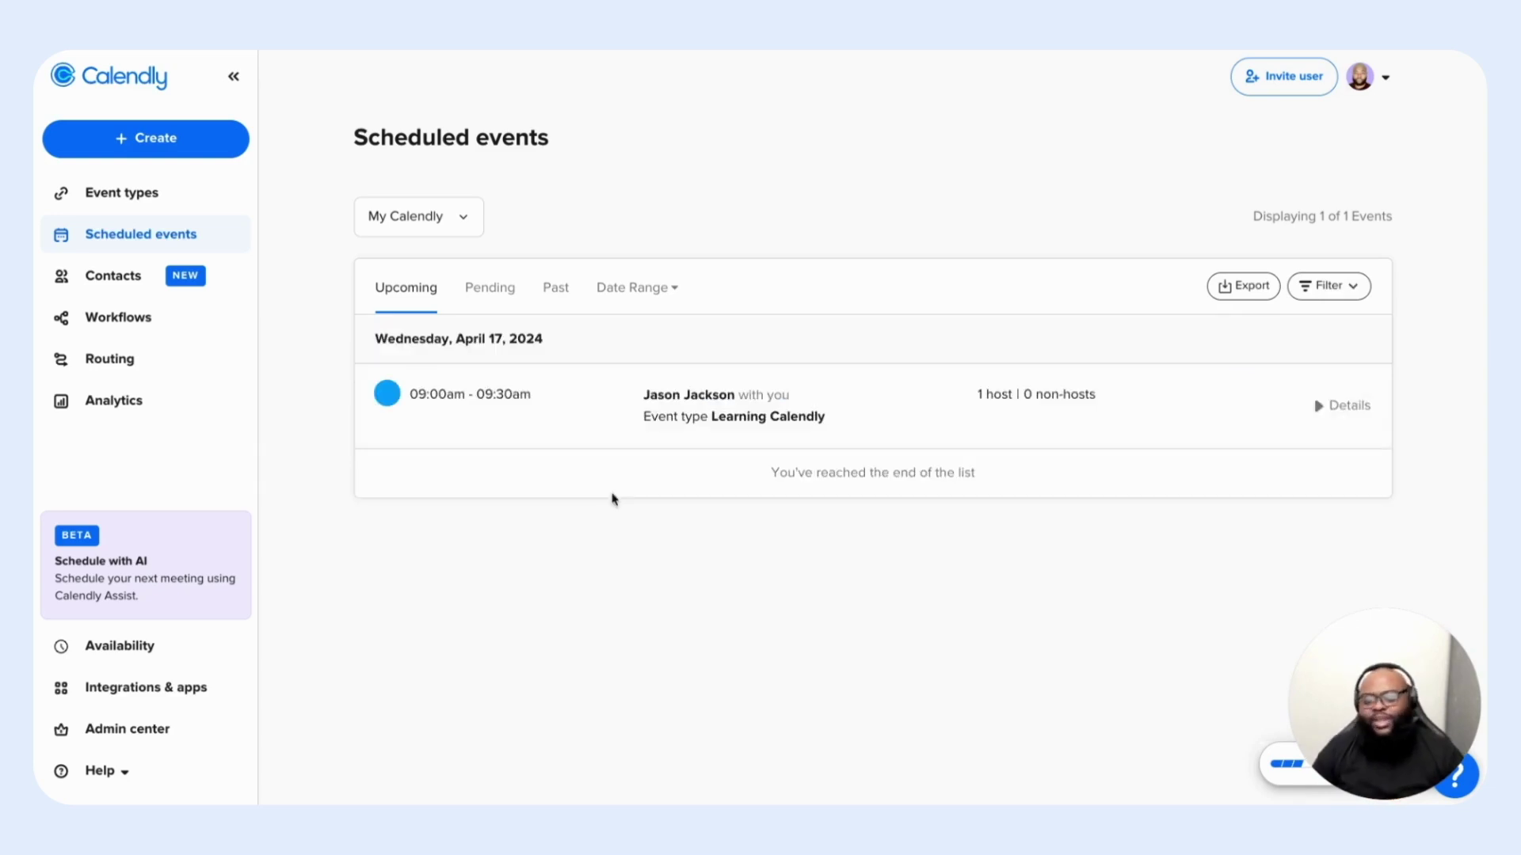
Expand the April 17 Learning Calendly booking's details and cancel an invitee email edit, leaving it unchanged
{"action": "left_click", "coordinate": [612, 430]}
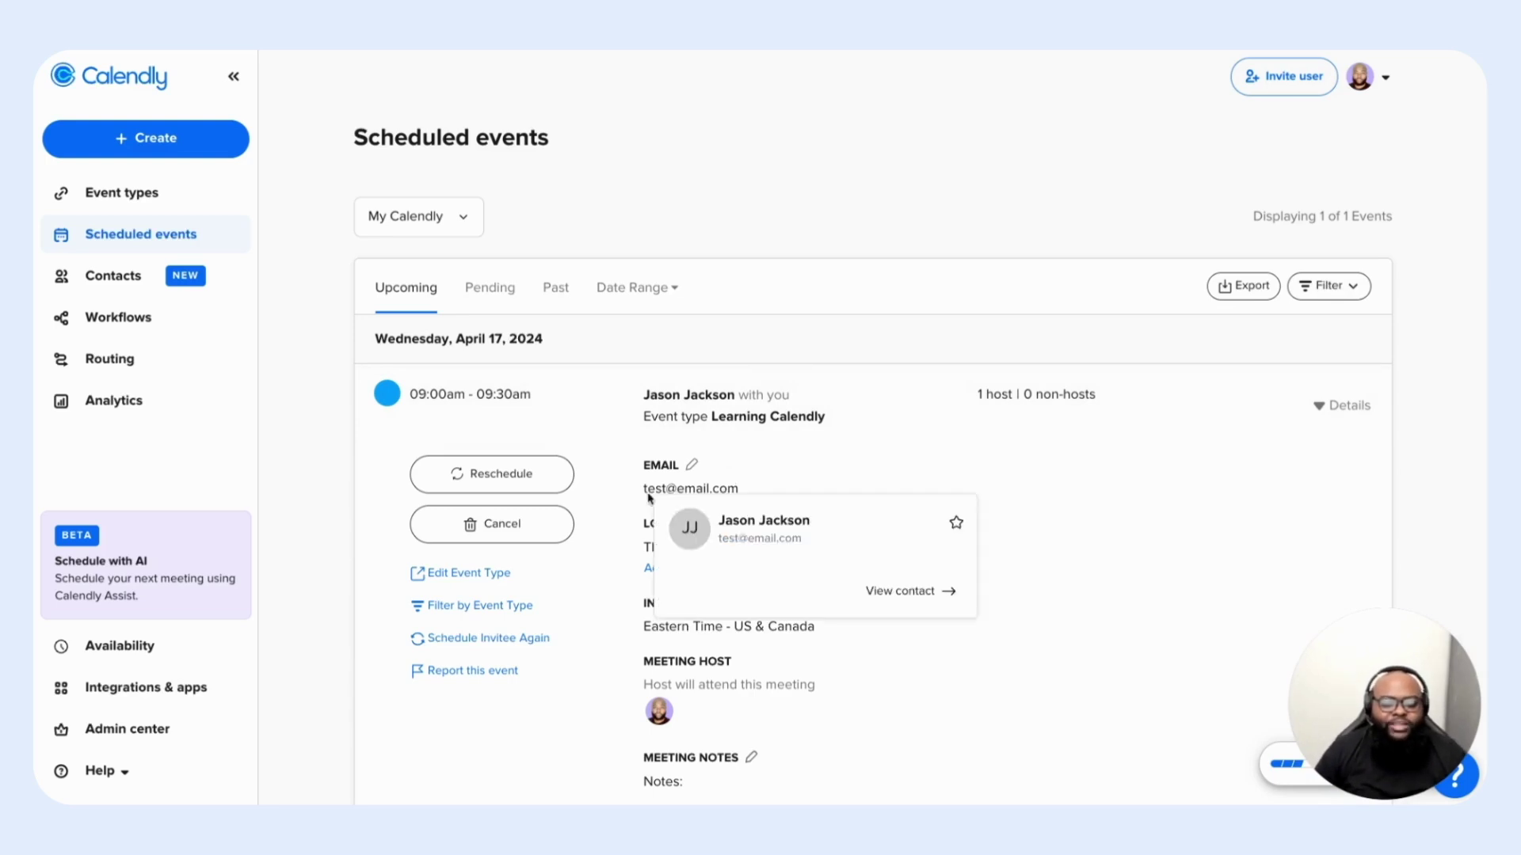
{"action": "left_click", "coordinate": [694, 468]}
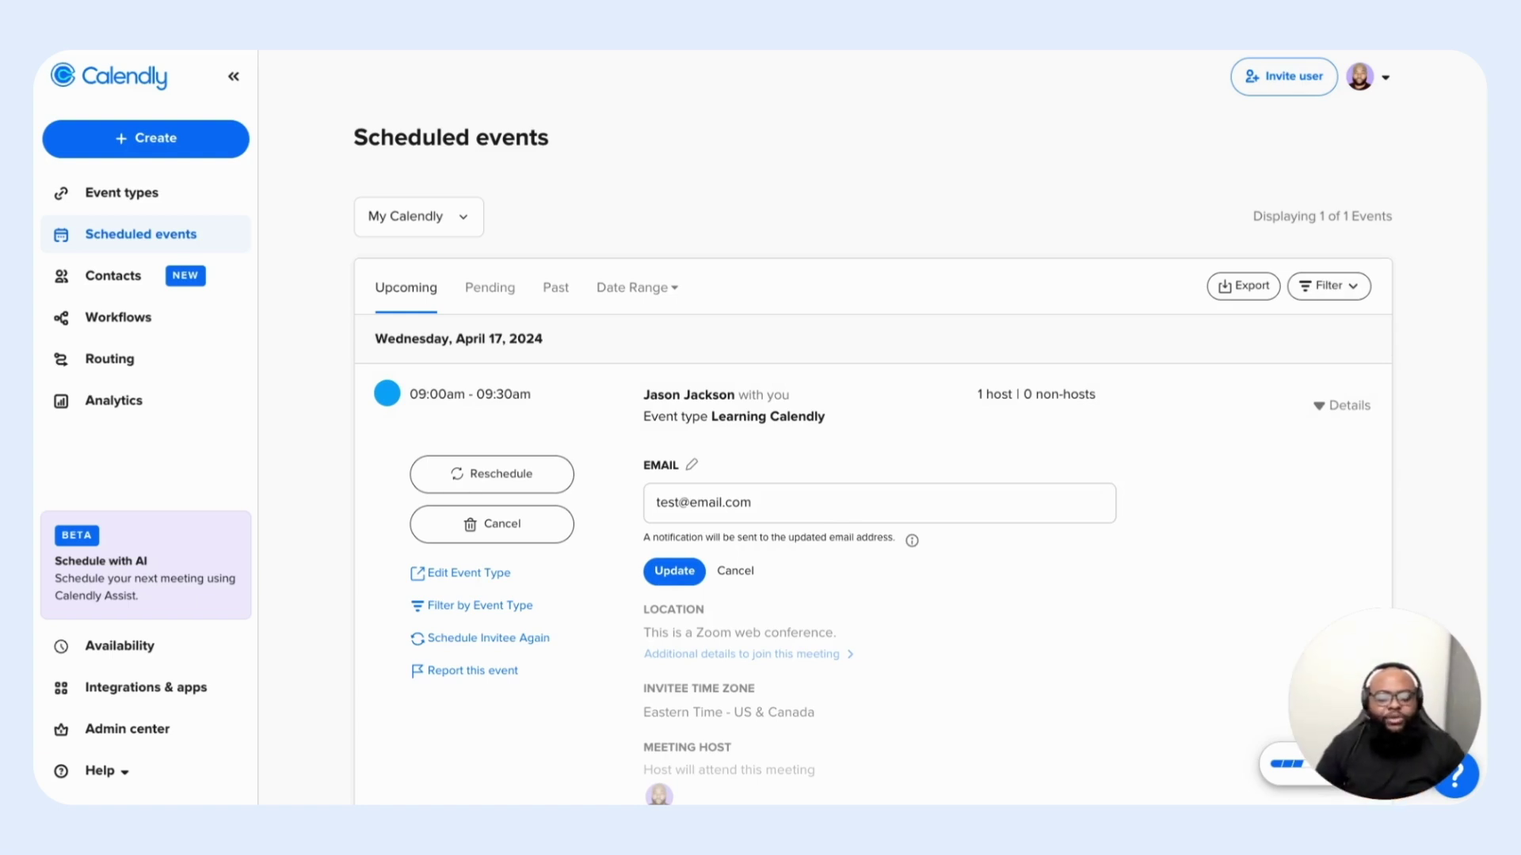
{"action": "left_click", "coordinate": [735, 571]}
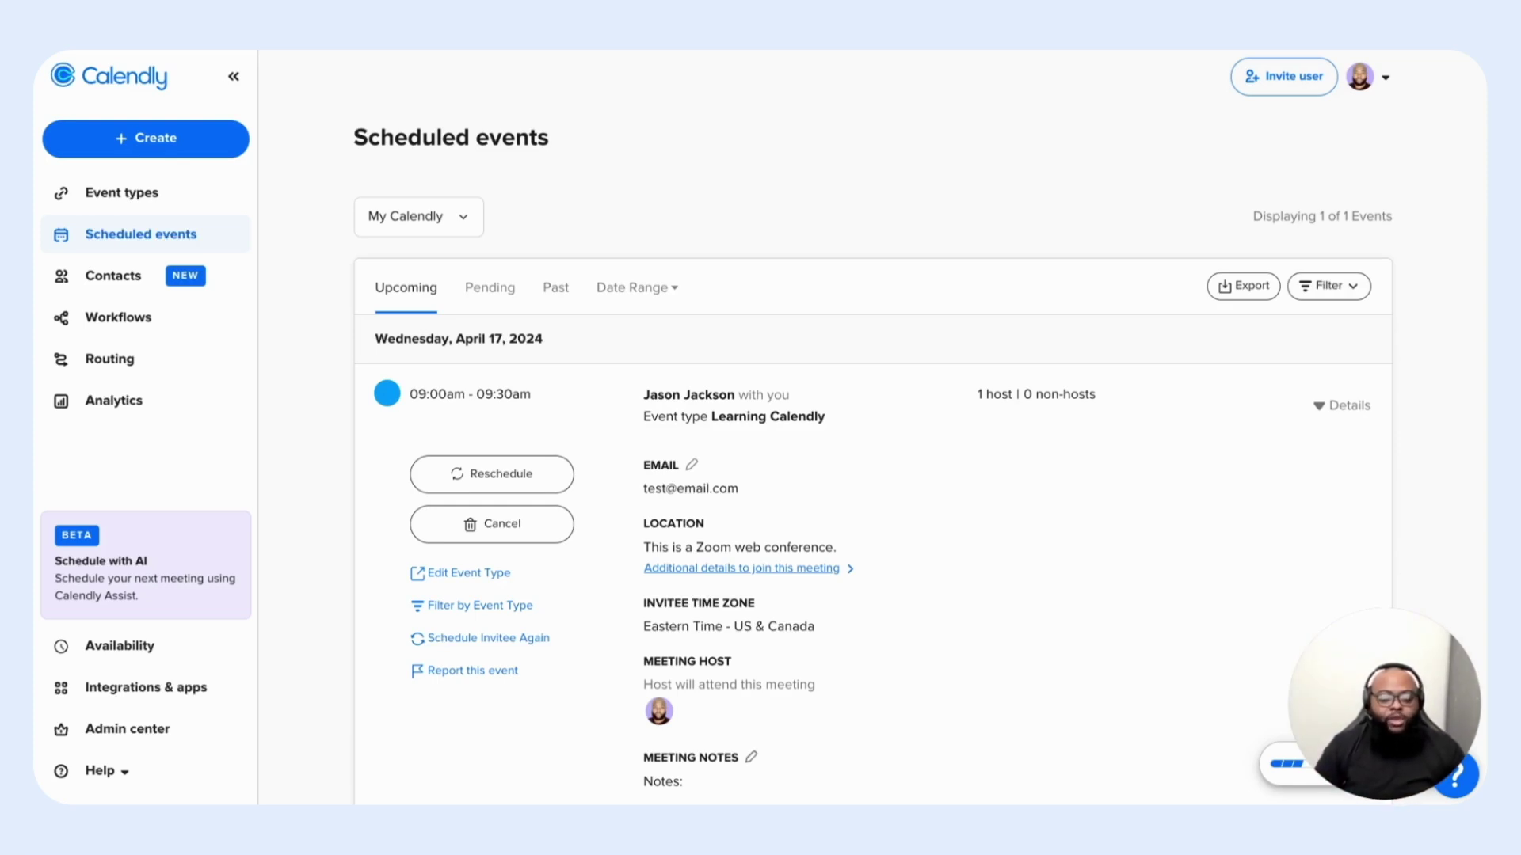
{"action": "scroll", "coordinate": [707, 656], "scroll_direction": "down", "scroll_amount": 1}
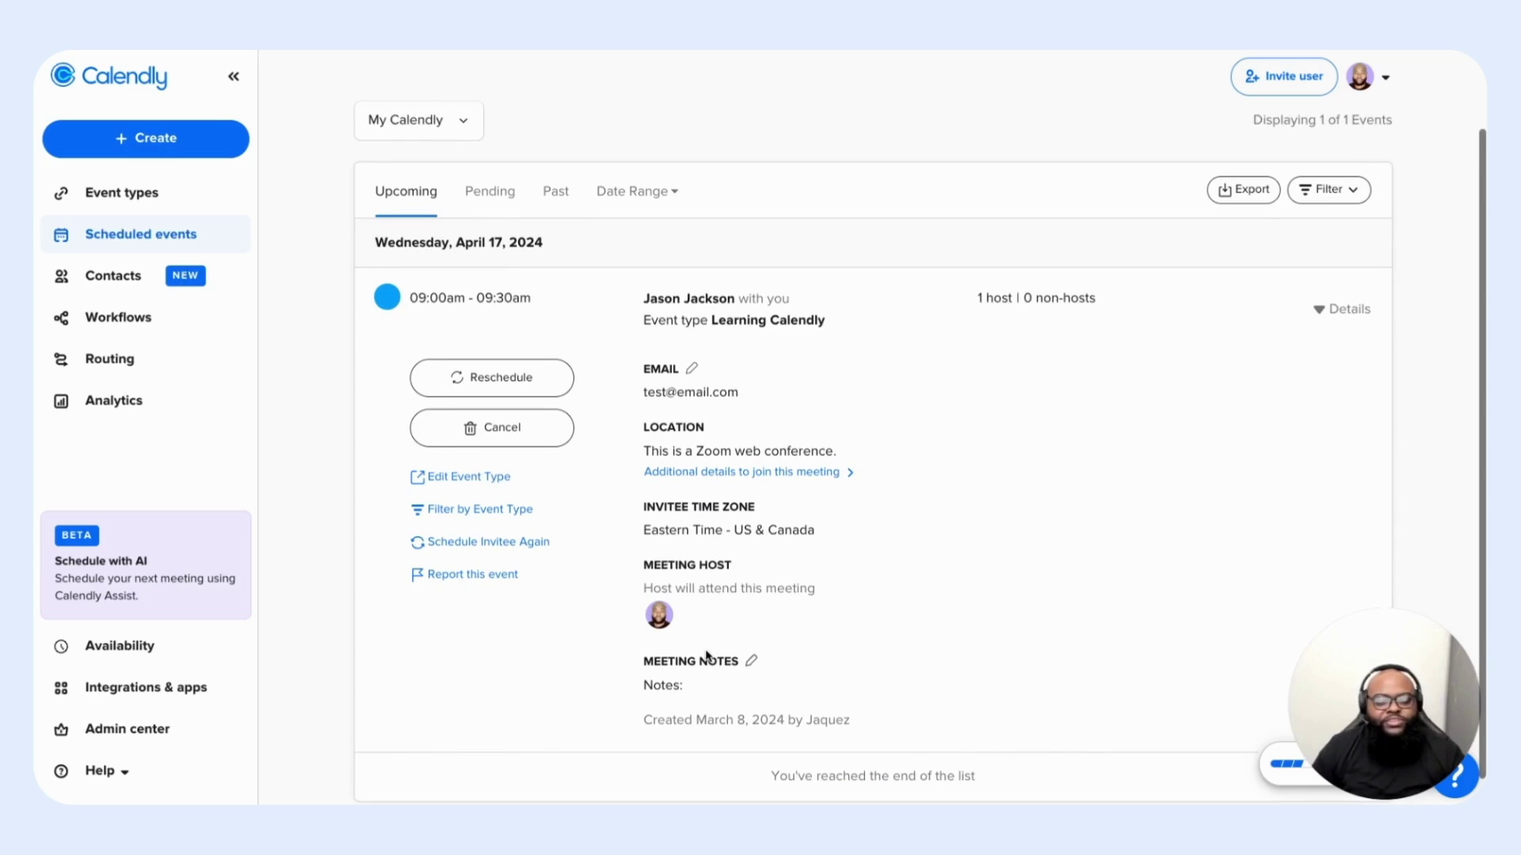
{"action": "scroll", "coordinate": [753, 567], "scroll_direction": "down", "scroll_amount": 1}
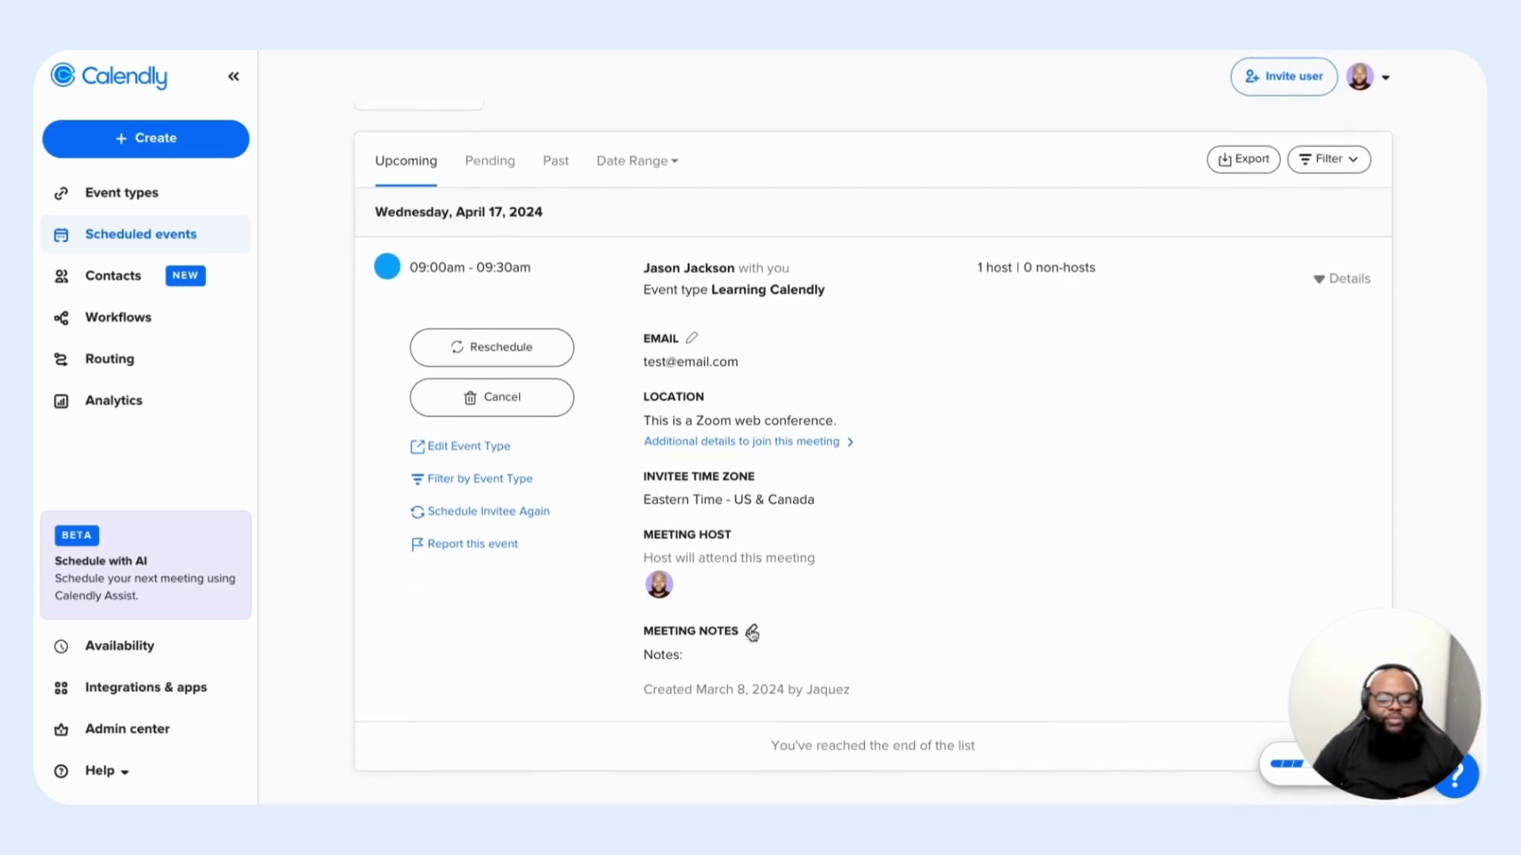
Add 'Updates' under Notes: in the booking's meeting notes and save it with Update
{"action": "left_click", "coordinate": [751, 628]}
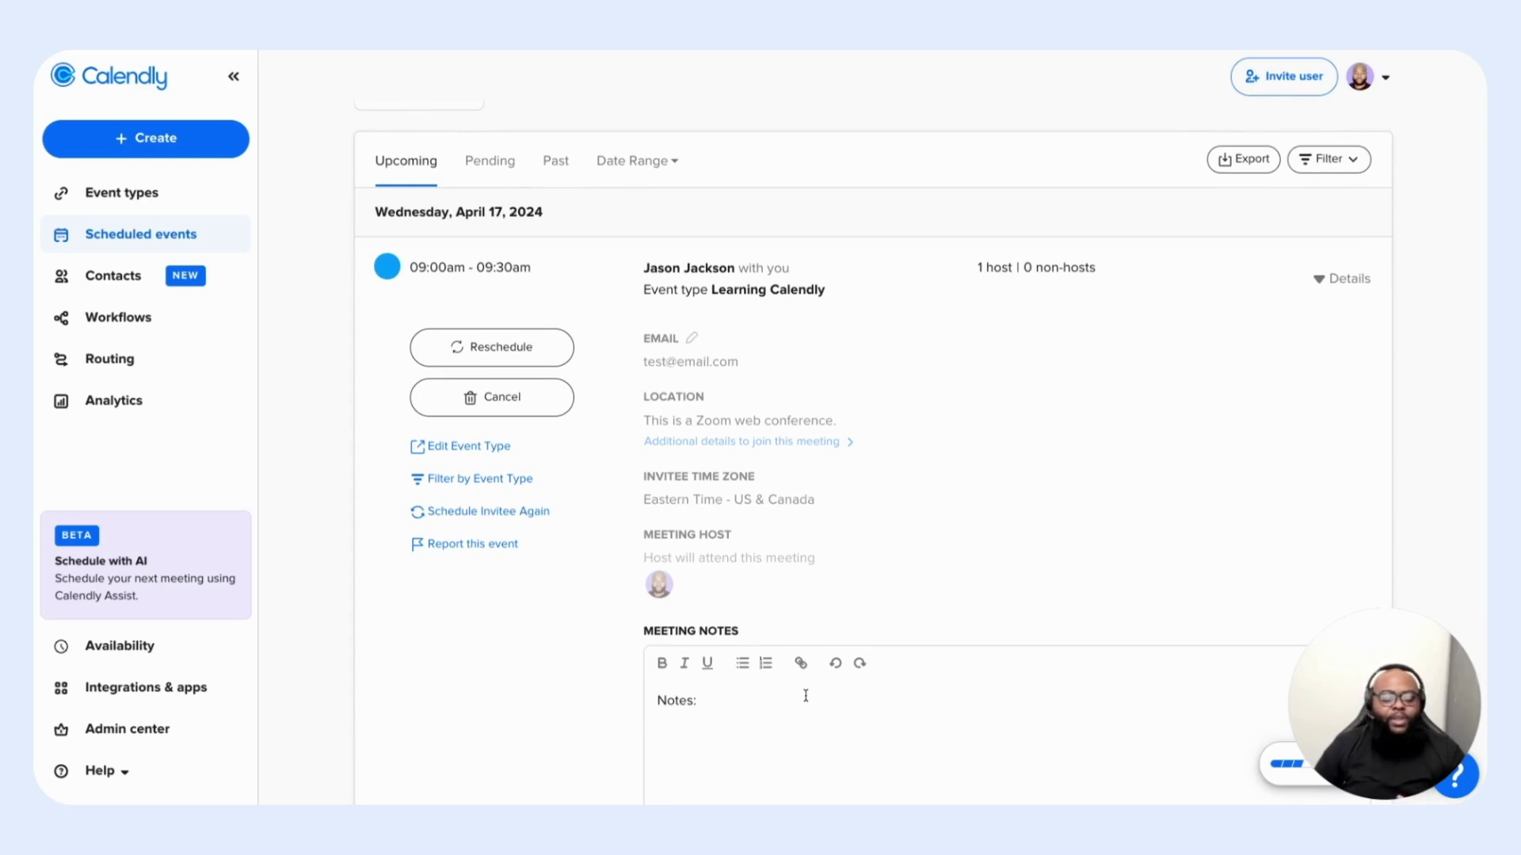
{"action": "scroll", "coordinate": [806, 696], "scroll_direction": "down", "scroll_amount": 4}
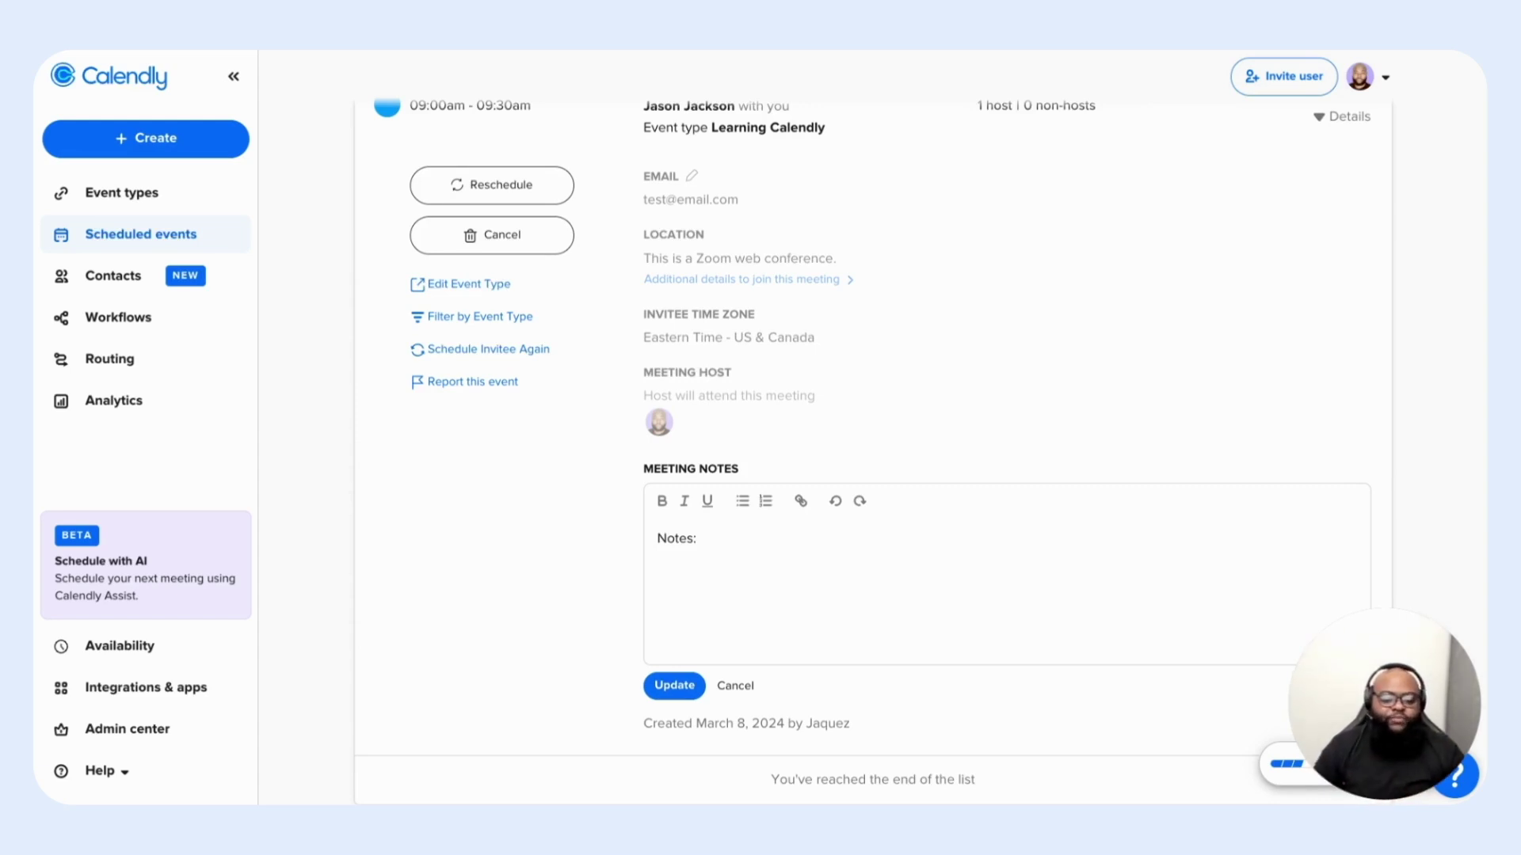
{"action": "left_click", "coordinate": [775, 606]}
{"action": "type", "text": "Updates"}
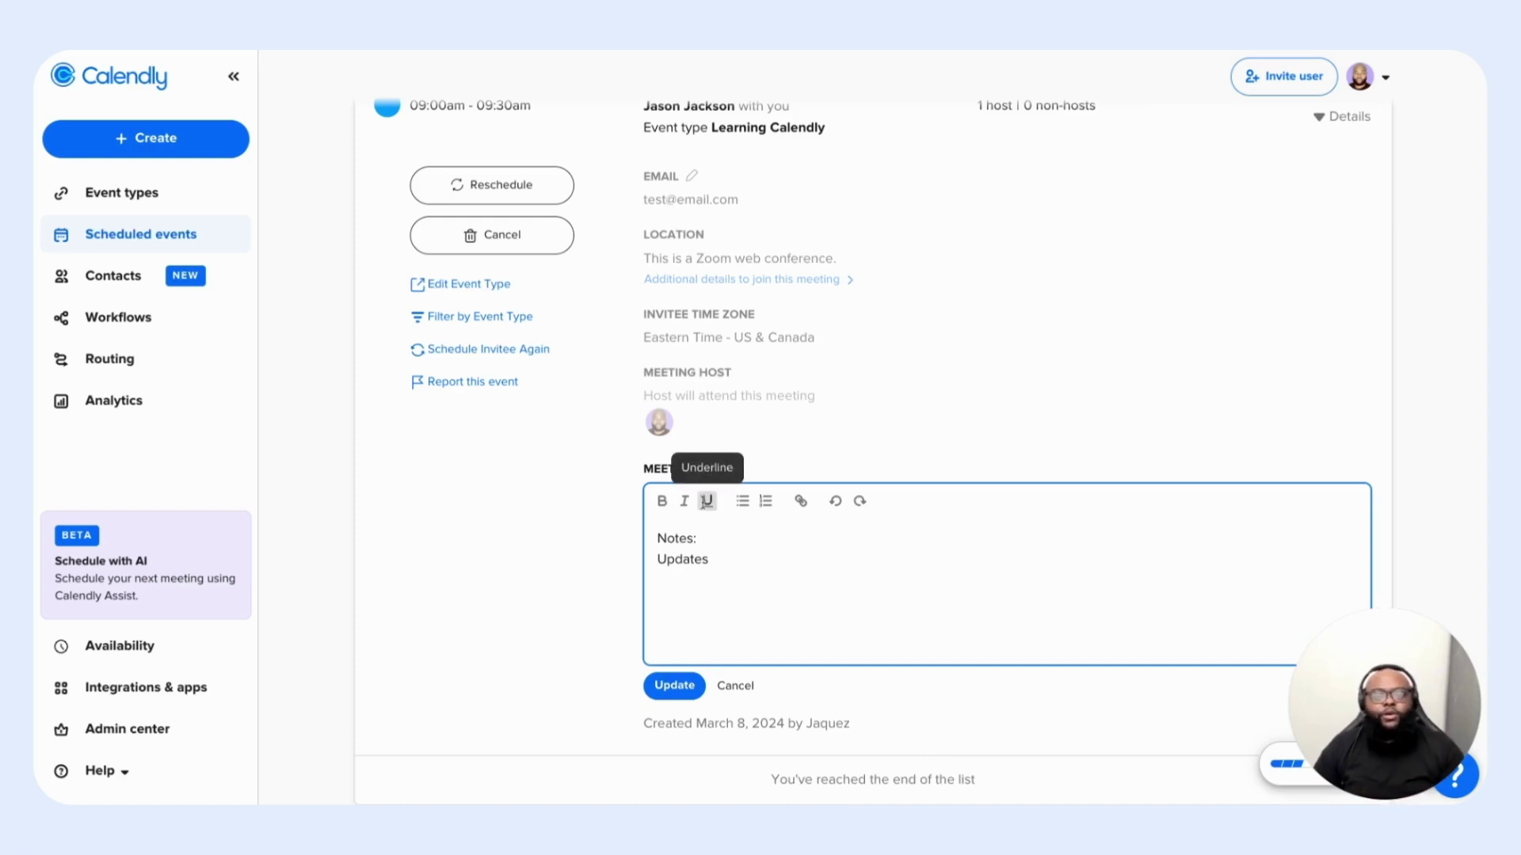
{"action": "left_click", "coordinate": [673, 686]}
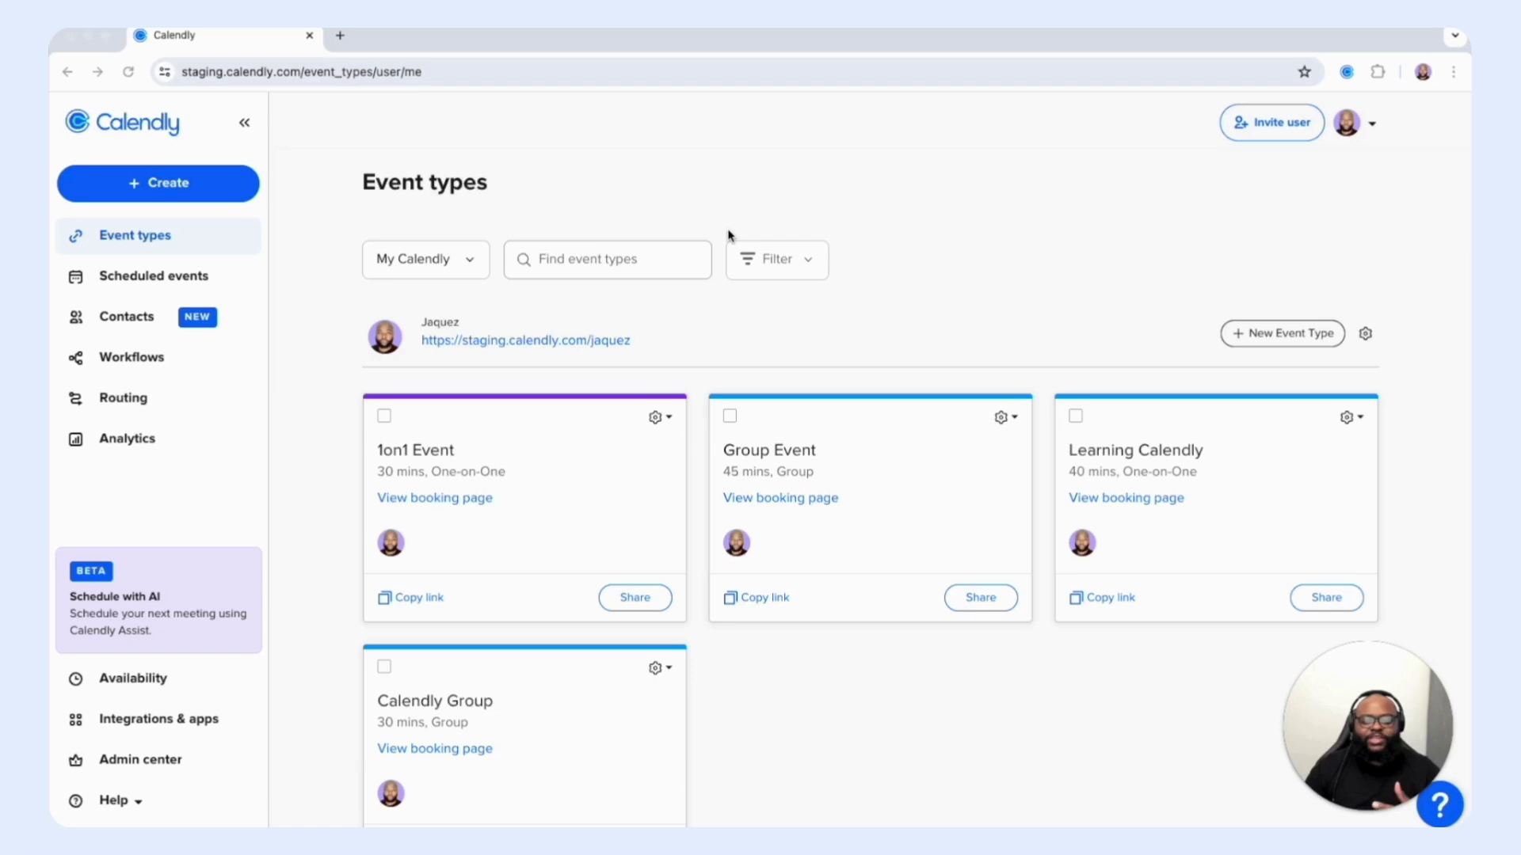
Switch from the Event types page to Analytics in the left sidebar
{"action": "left_click", "coordinate": [138, 446]}
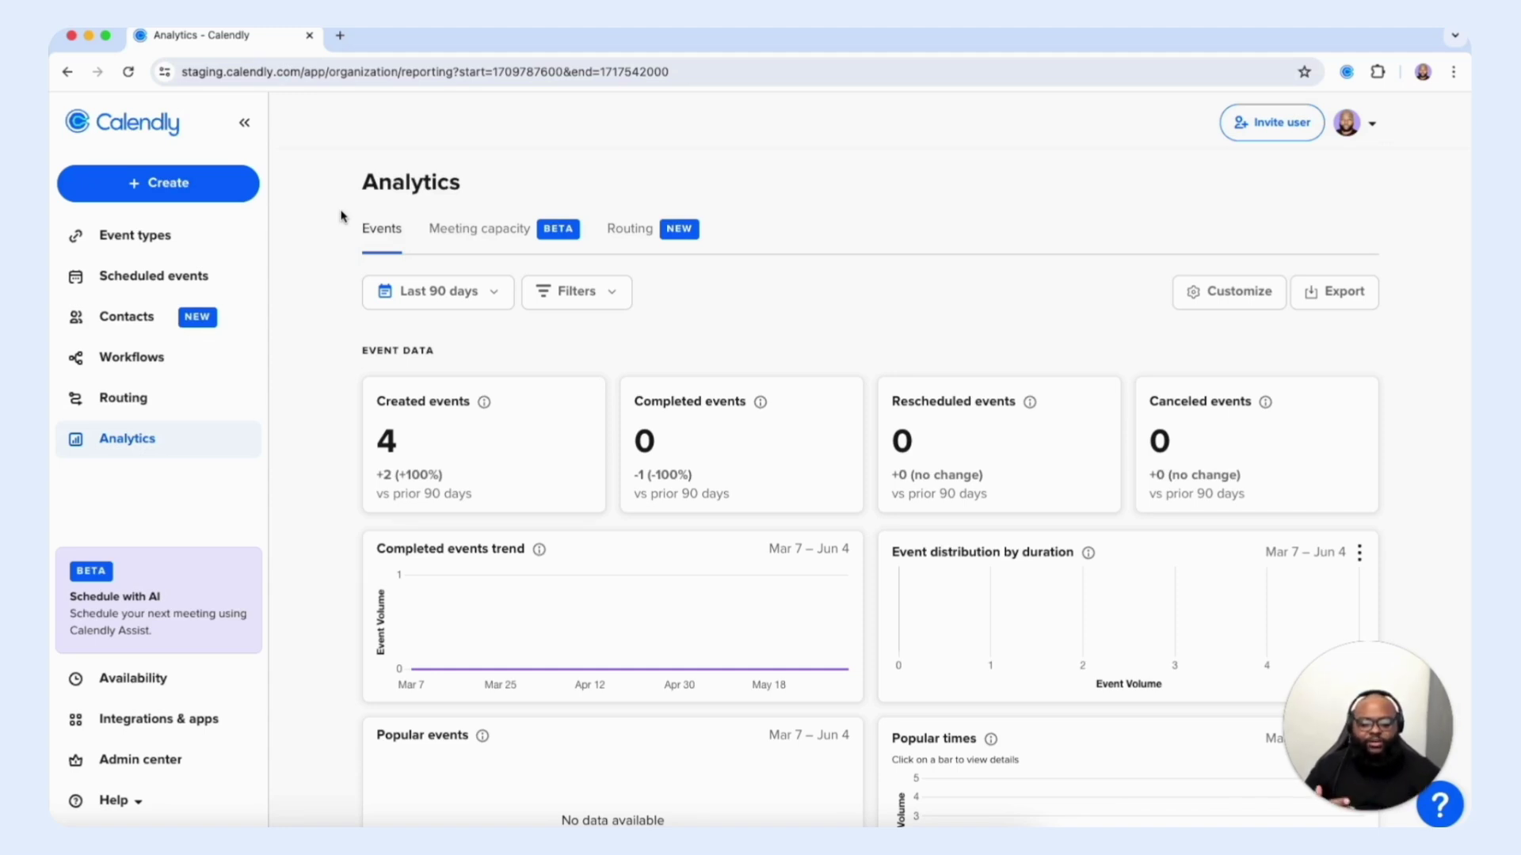
Scroll through the Analytics event charts, then open the 'Last 90 days' date range control
{"action": "scroll", "coordinate": [341, 215], "scroll_direction": "down", "scroll_amount": 4}
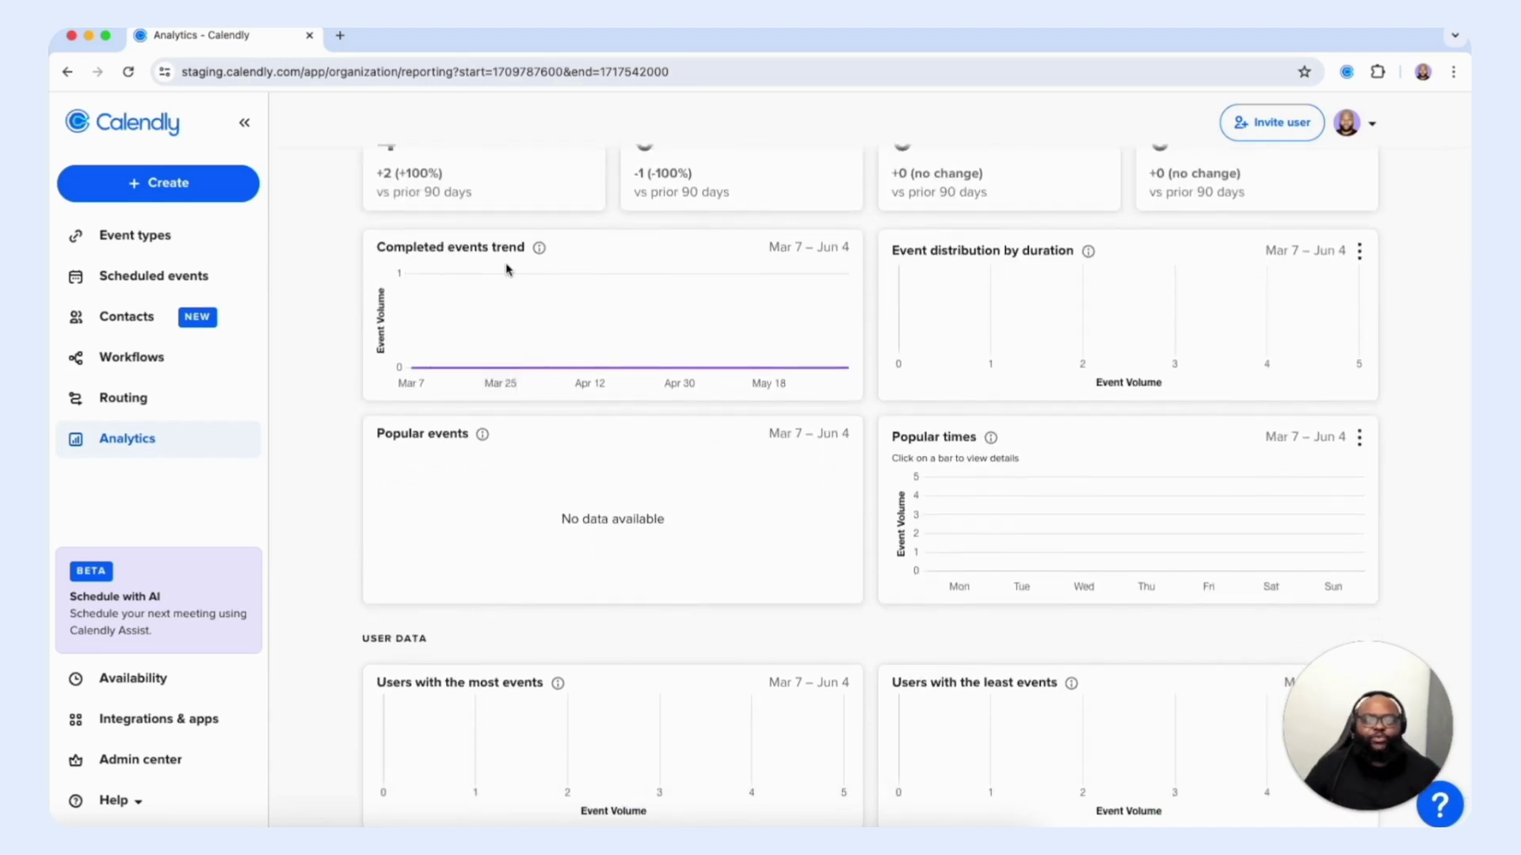
{"action": "mouse_move", "coordinate": [560, 299]}
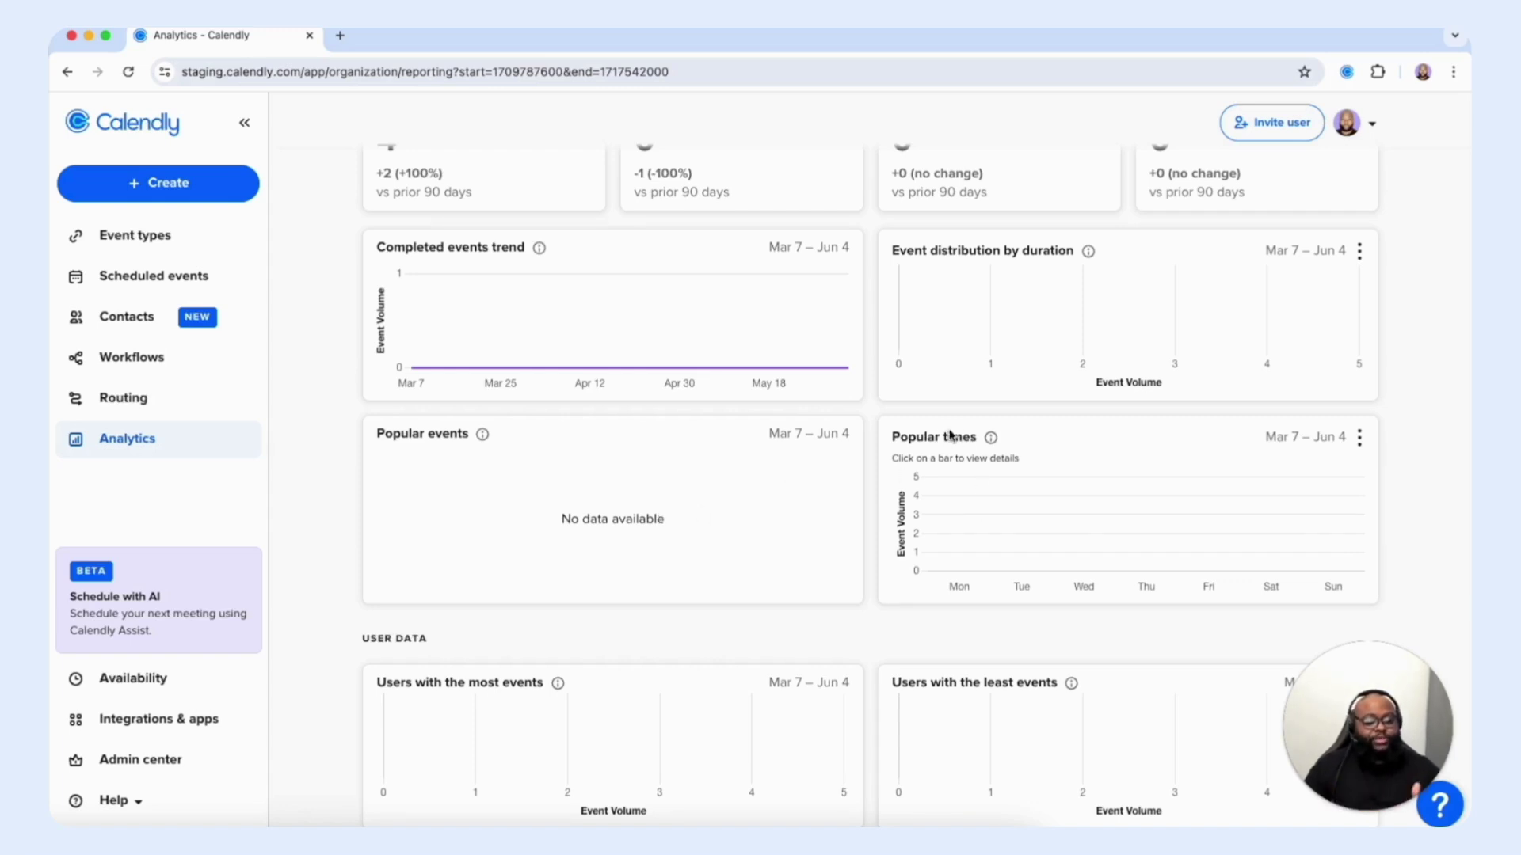
{"action": "scroll", "coordinate": [649, 585], "scroll_direction": "down", "scroll_amount": 1}
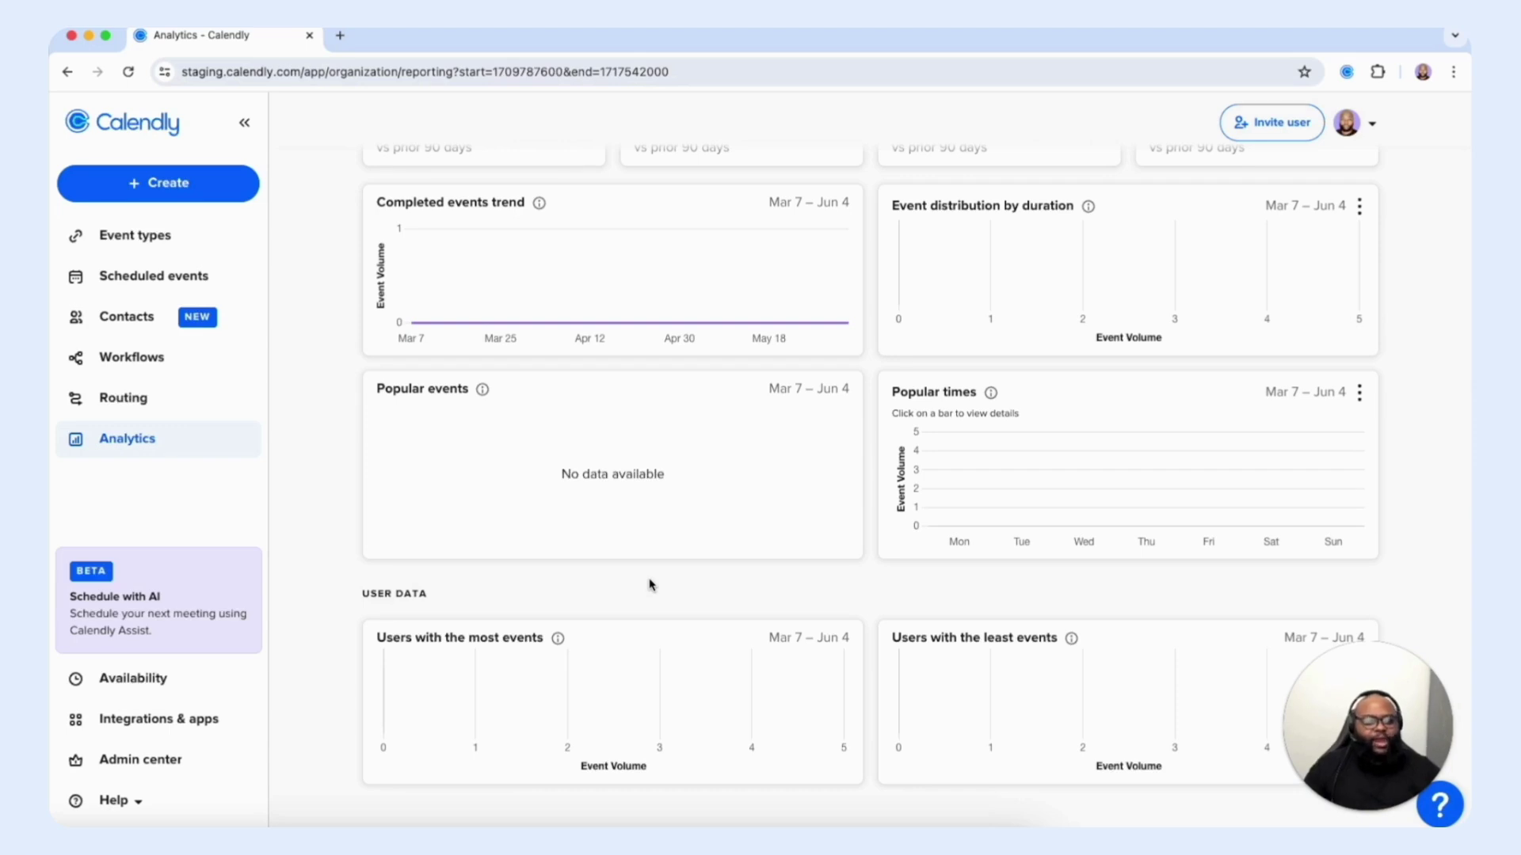
{"action": "scroll", "coordinate": [650, 585], "scroll_direction": "up", "scroll_amount": 5}
{"action": "left_click", "coordinate": [468, 296]}
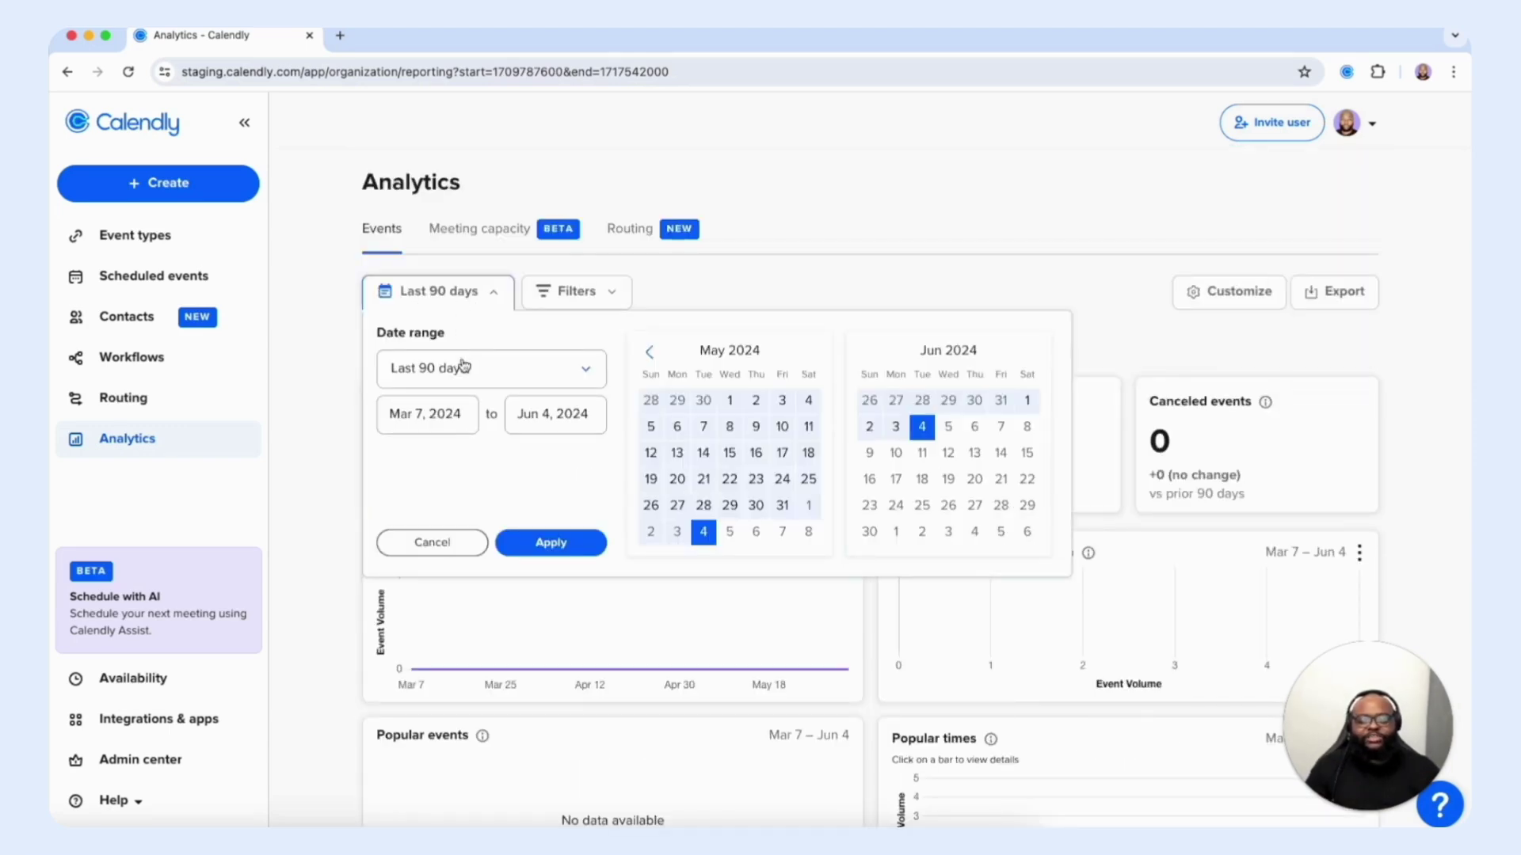
View the Date range presets keeping Last 90 days, then open the users, teams and groups Filters
{"action": "left_click", "coordinate": [532, 374]}
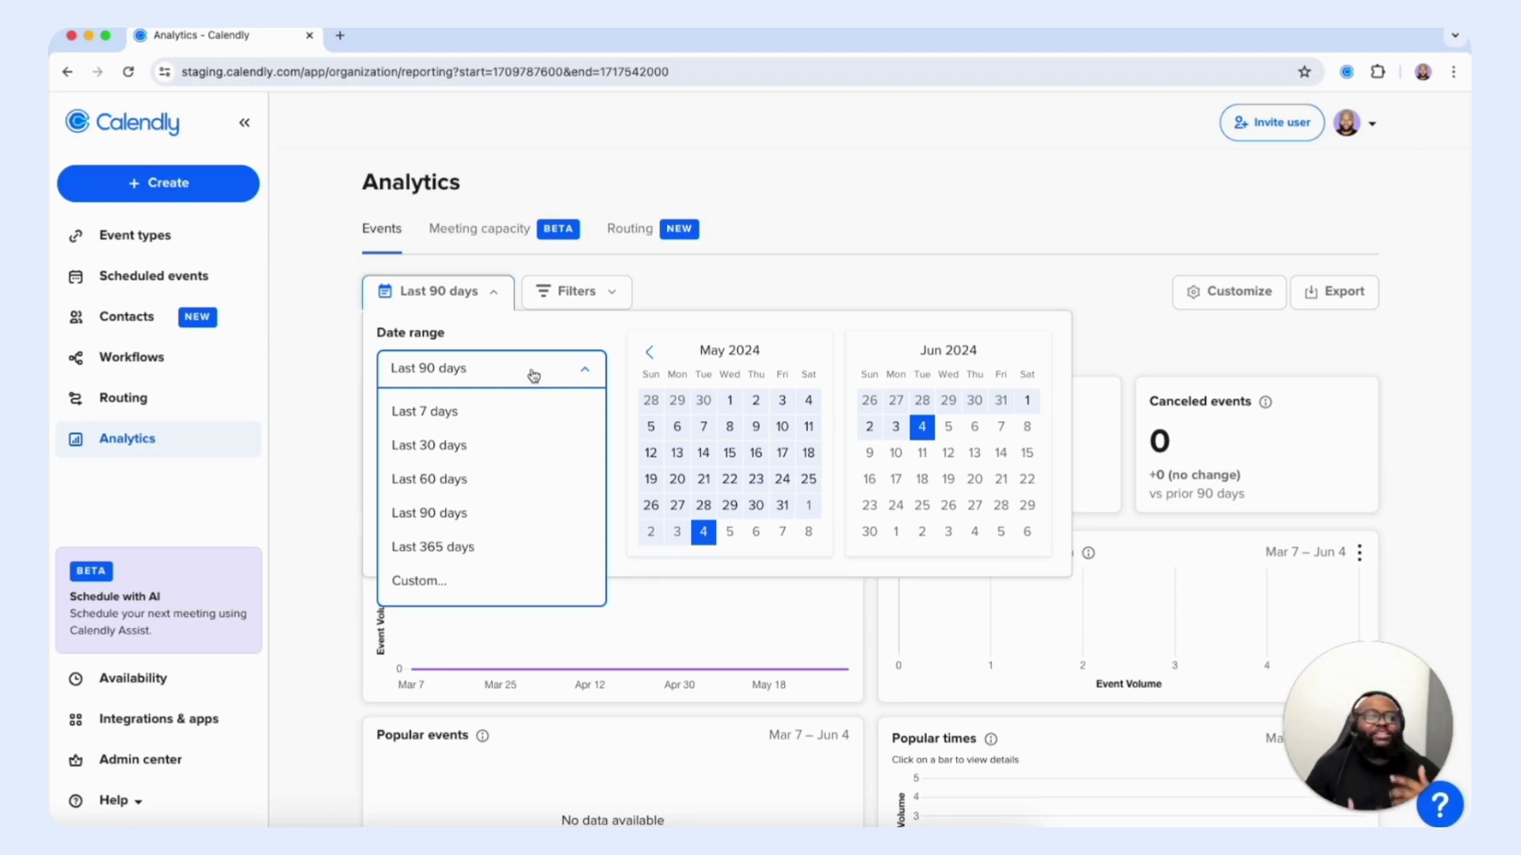
{"action": "left_click", "coordinate": [497, 309]}
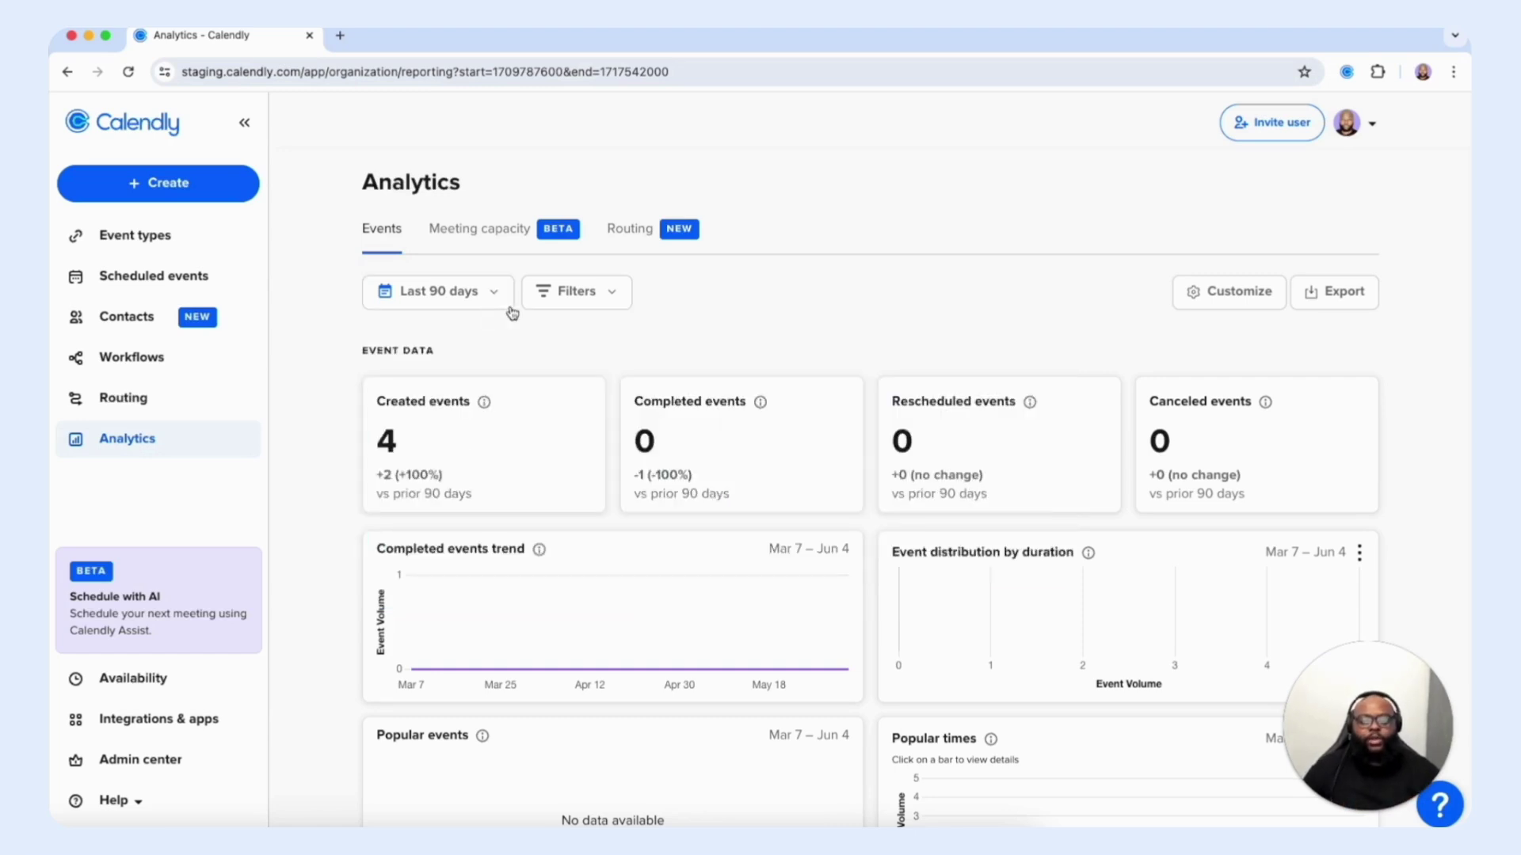
{"action": "left_click", "coordinate": [567, 309]}
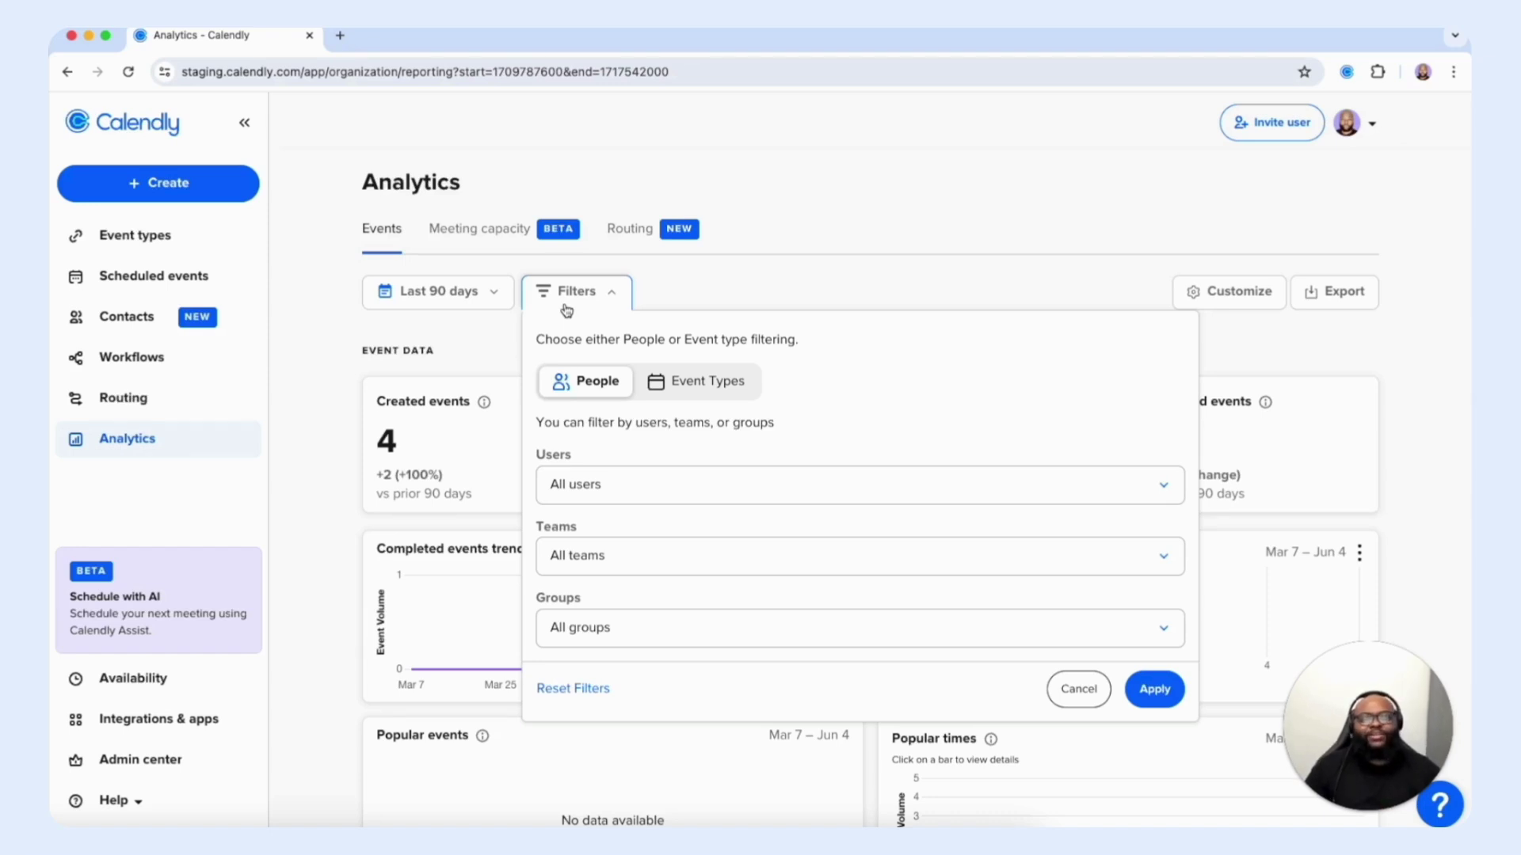
Browse the Customize widget checklist without saving, then show the Event Data and Employee Data CSV export options
{"action": "left_click", "coordinate": [1244, 295]}
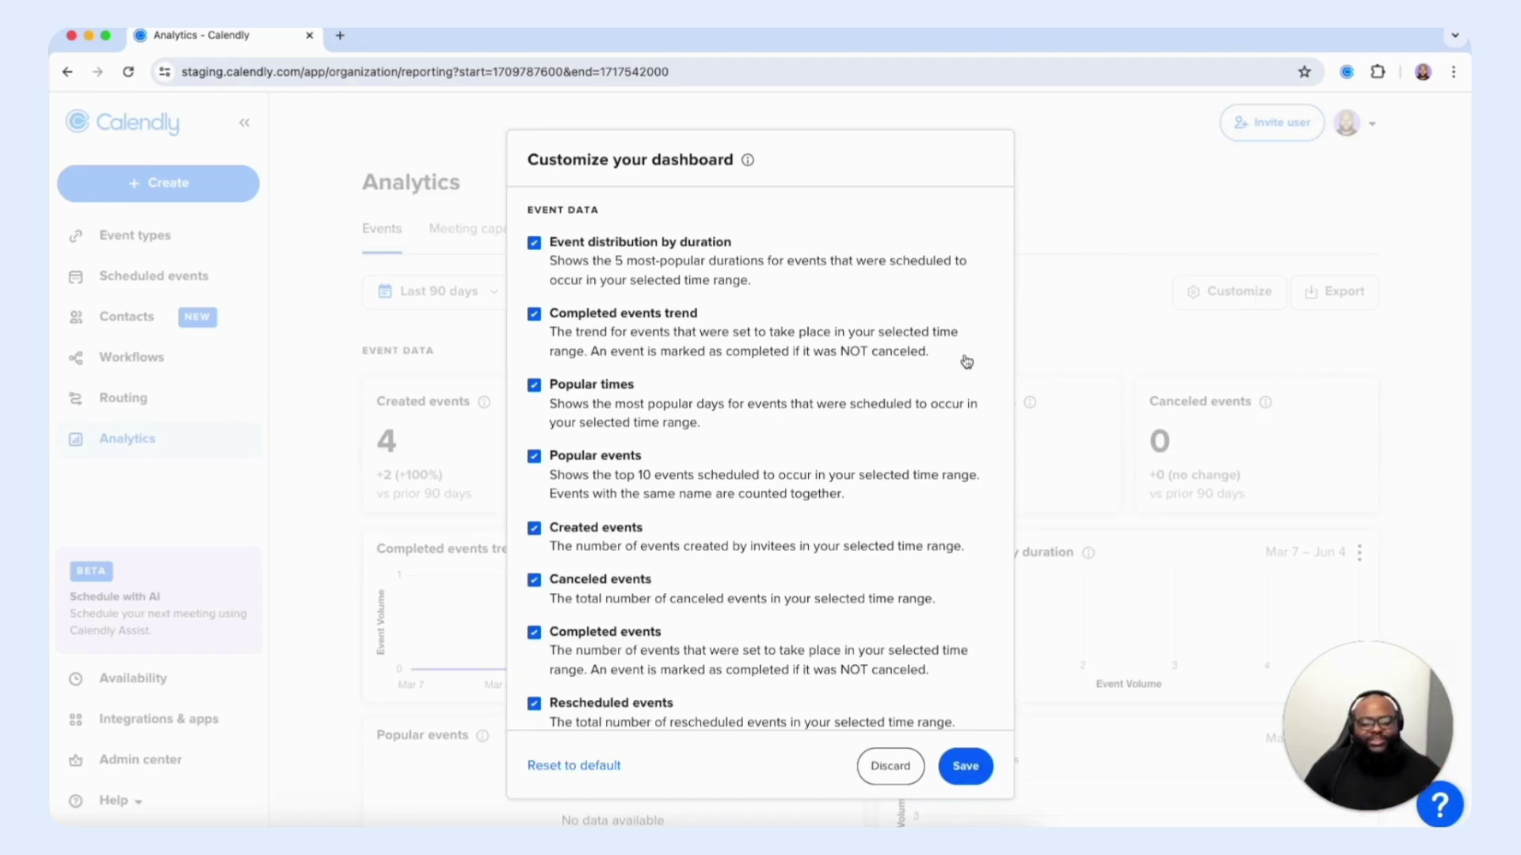
{"action": "scroll", "coordinate": [966, 361], "scroll_direction": "down", "scroll_amount": 3}
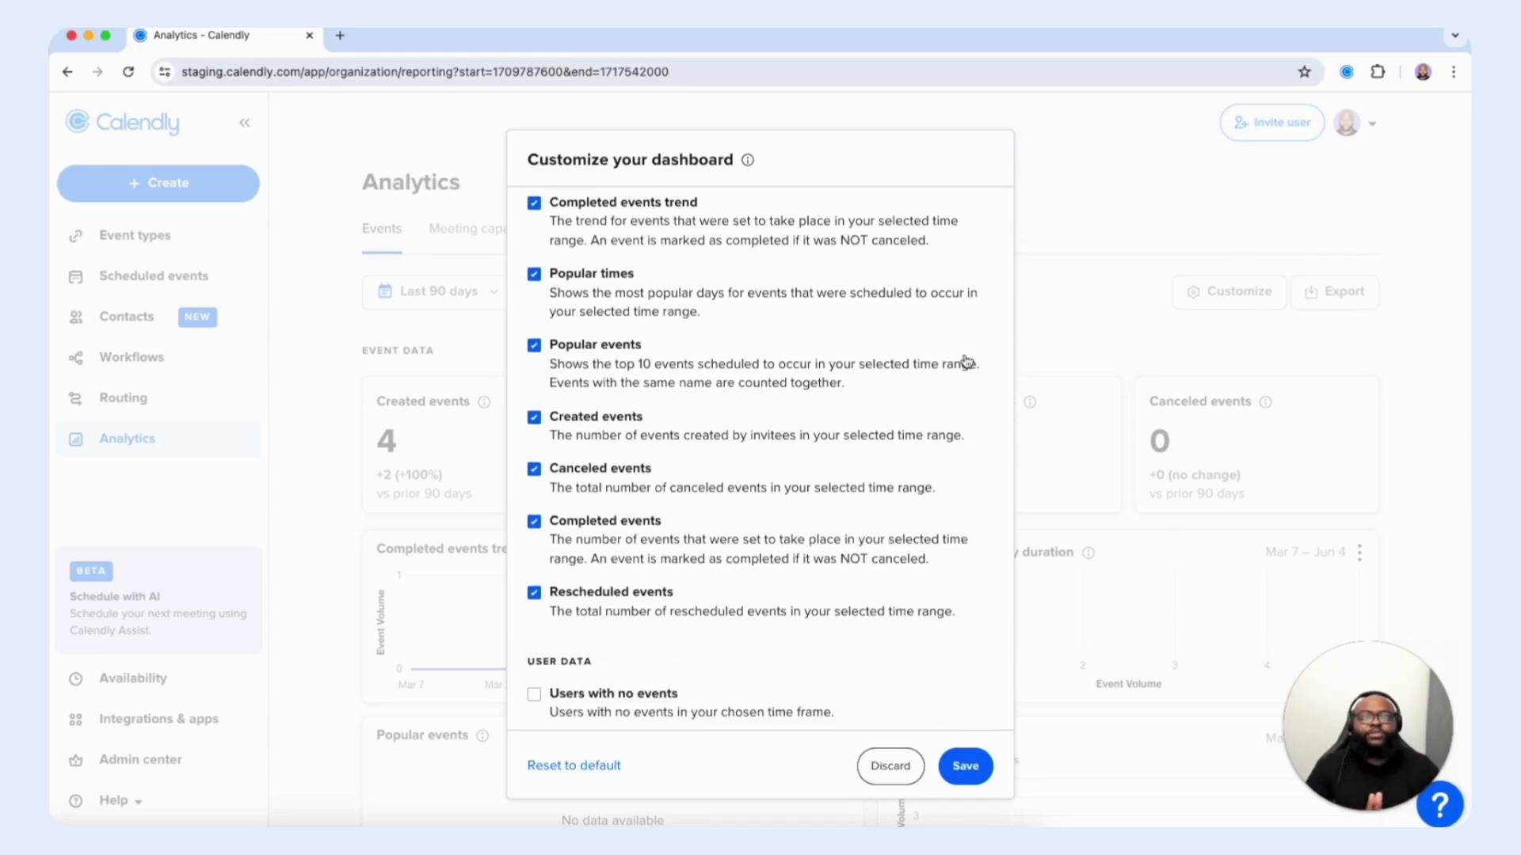
{"action": "scroll", "coordinate": [675, 466], "scroll_direction": "up", "scroll_amount": 3}
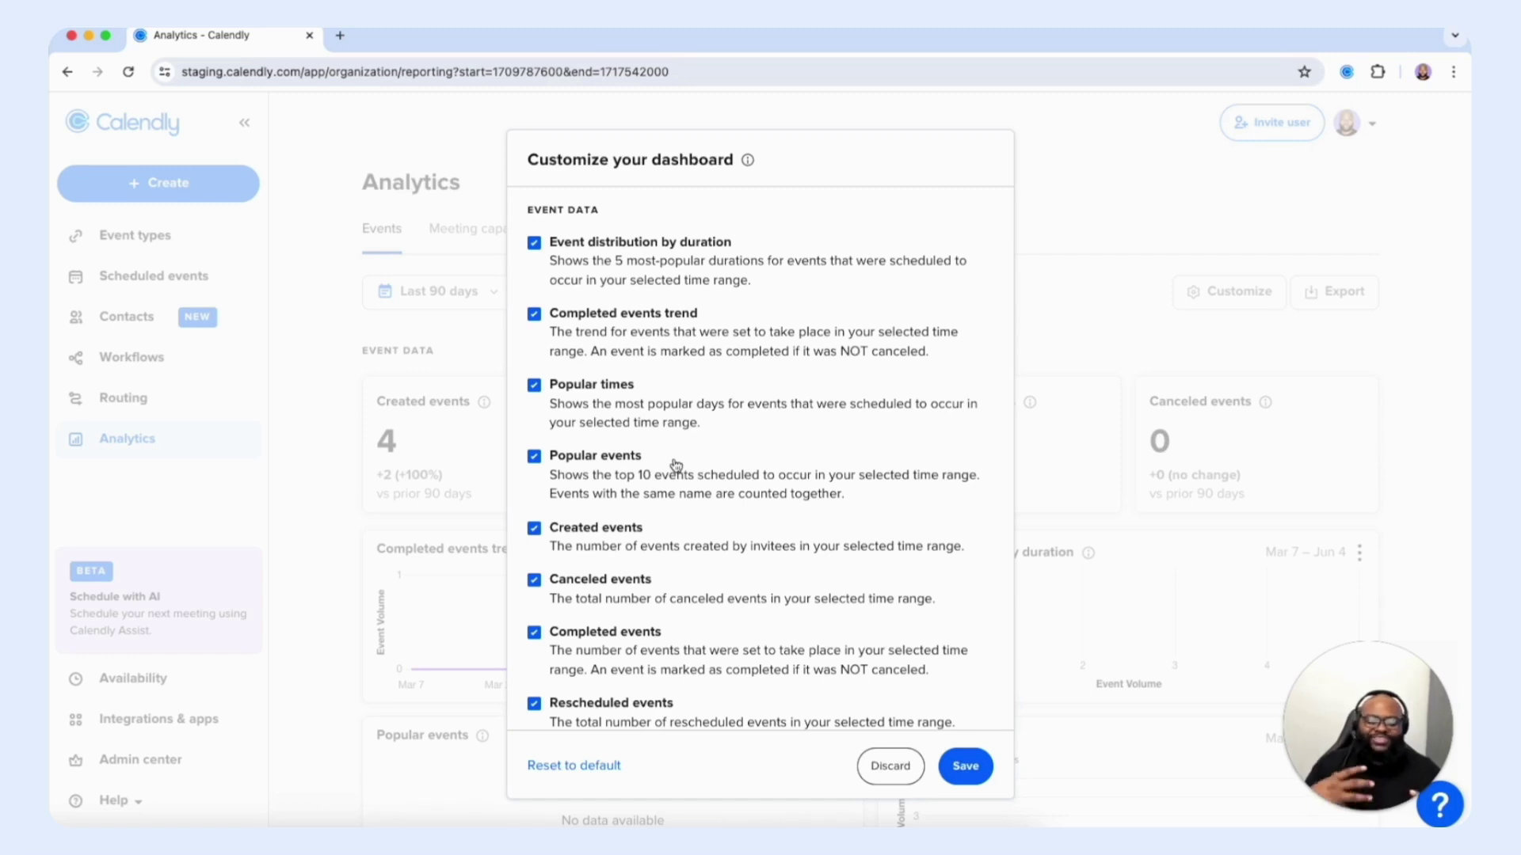
{"action": "scroll", "coordinate": [676, 465], "scroll_direction": "down", "scroll_amount": 3}
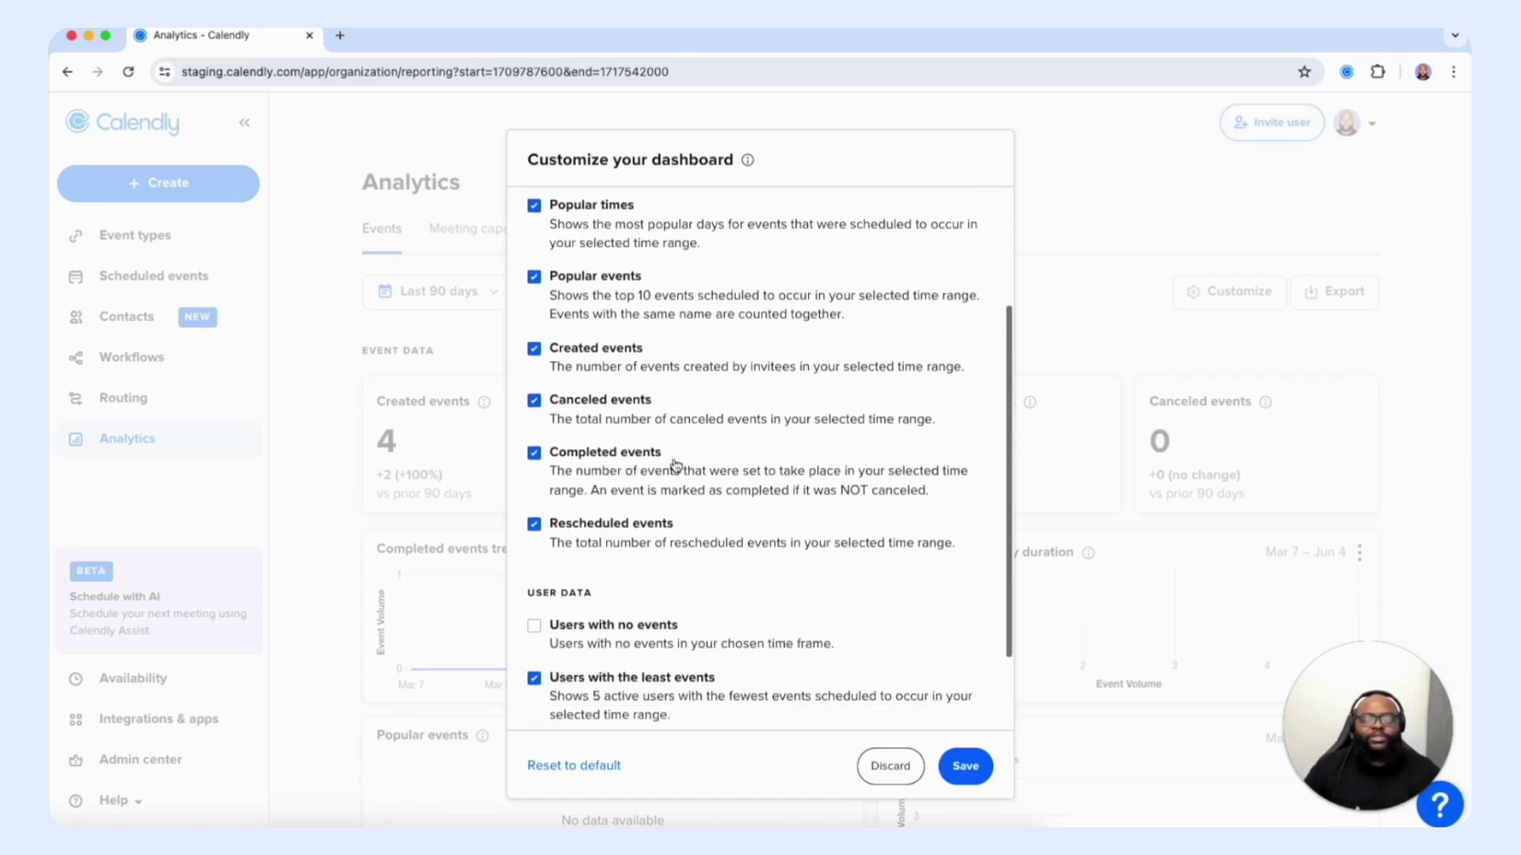
{"action": "key", "text": "Escape"}
{"action": "left_click", "coordinate": [1338, 293]}
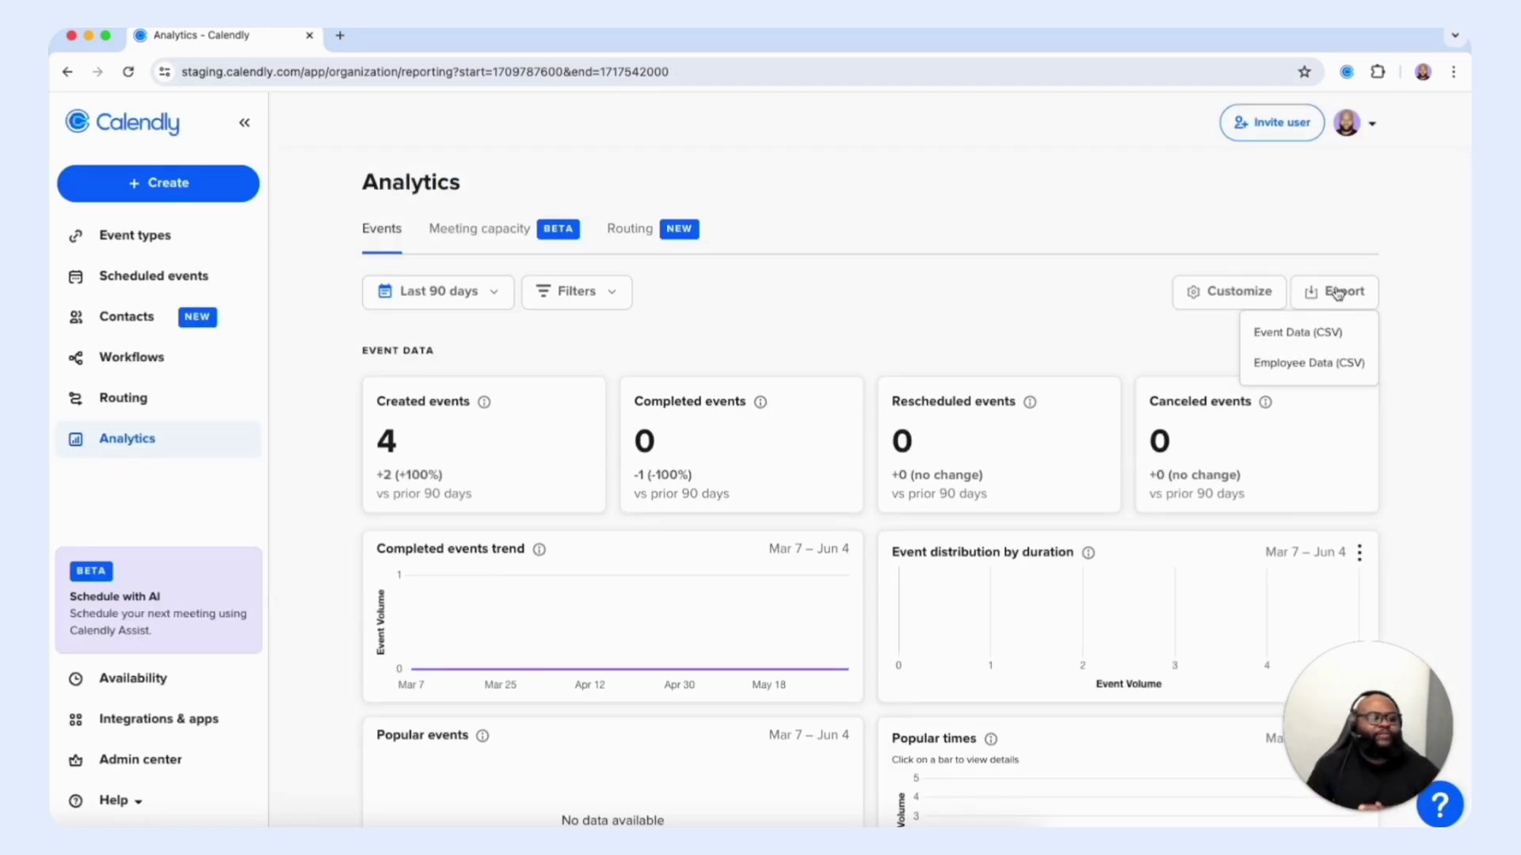